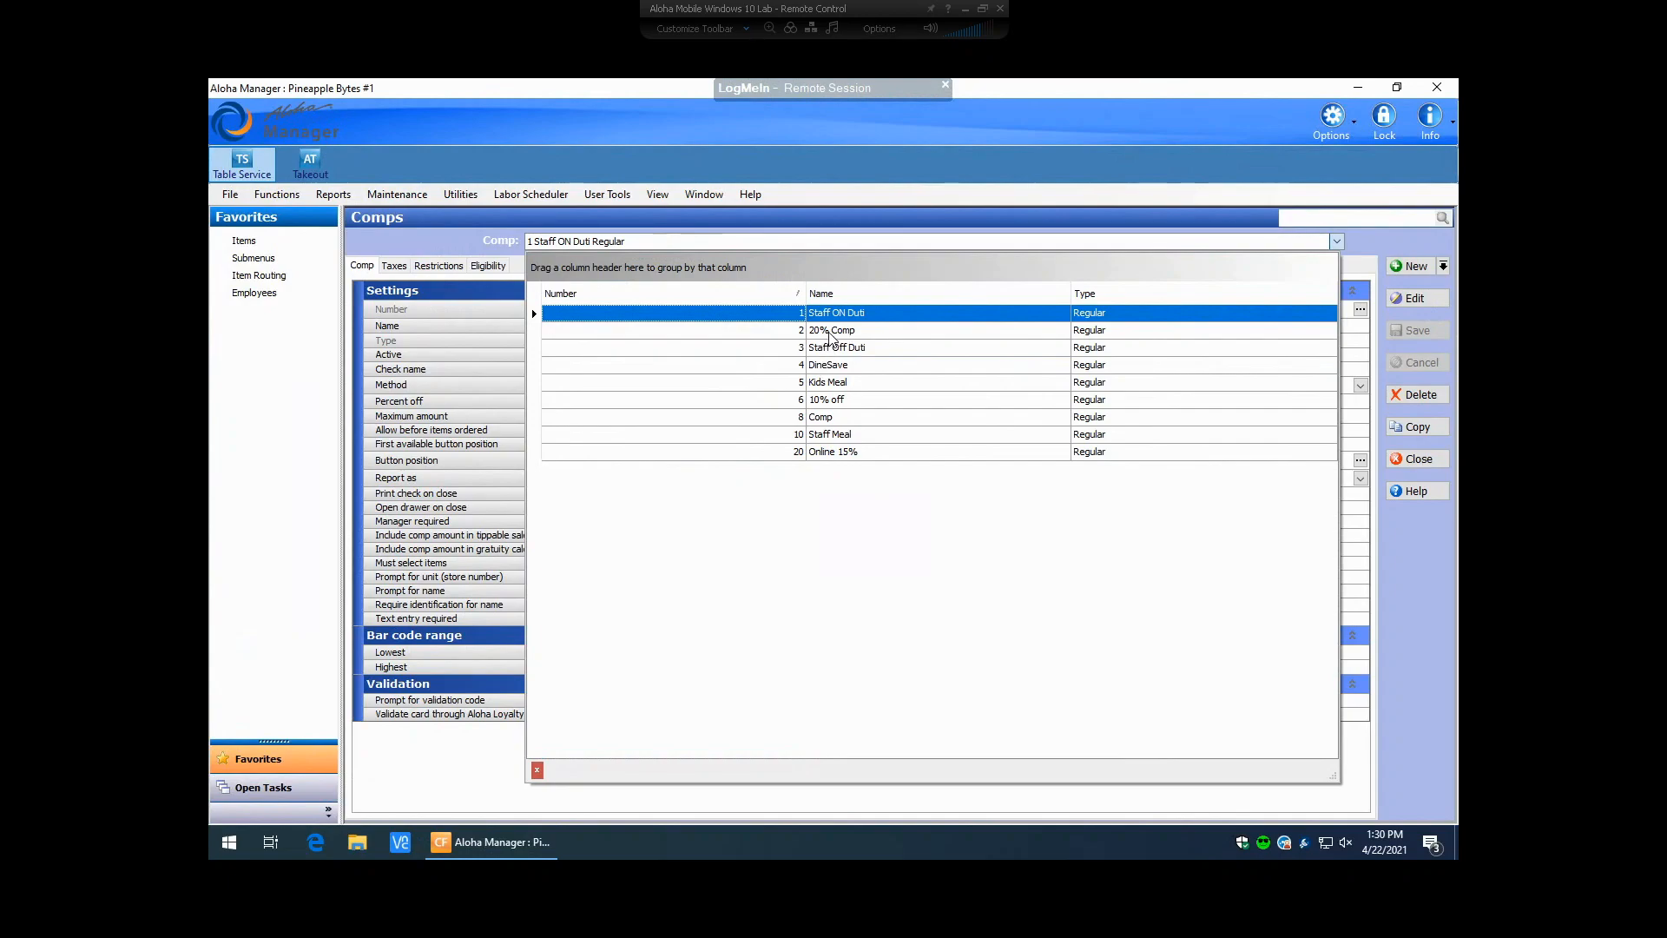
Step: Open the 20% Comp record, set its method to Fixed percent with 20.00 percent off, and save it
left_click(831, 334)
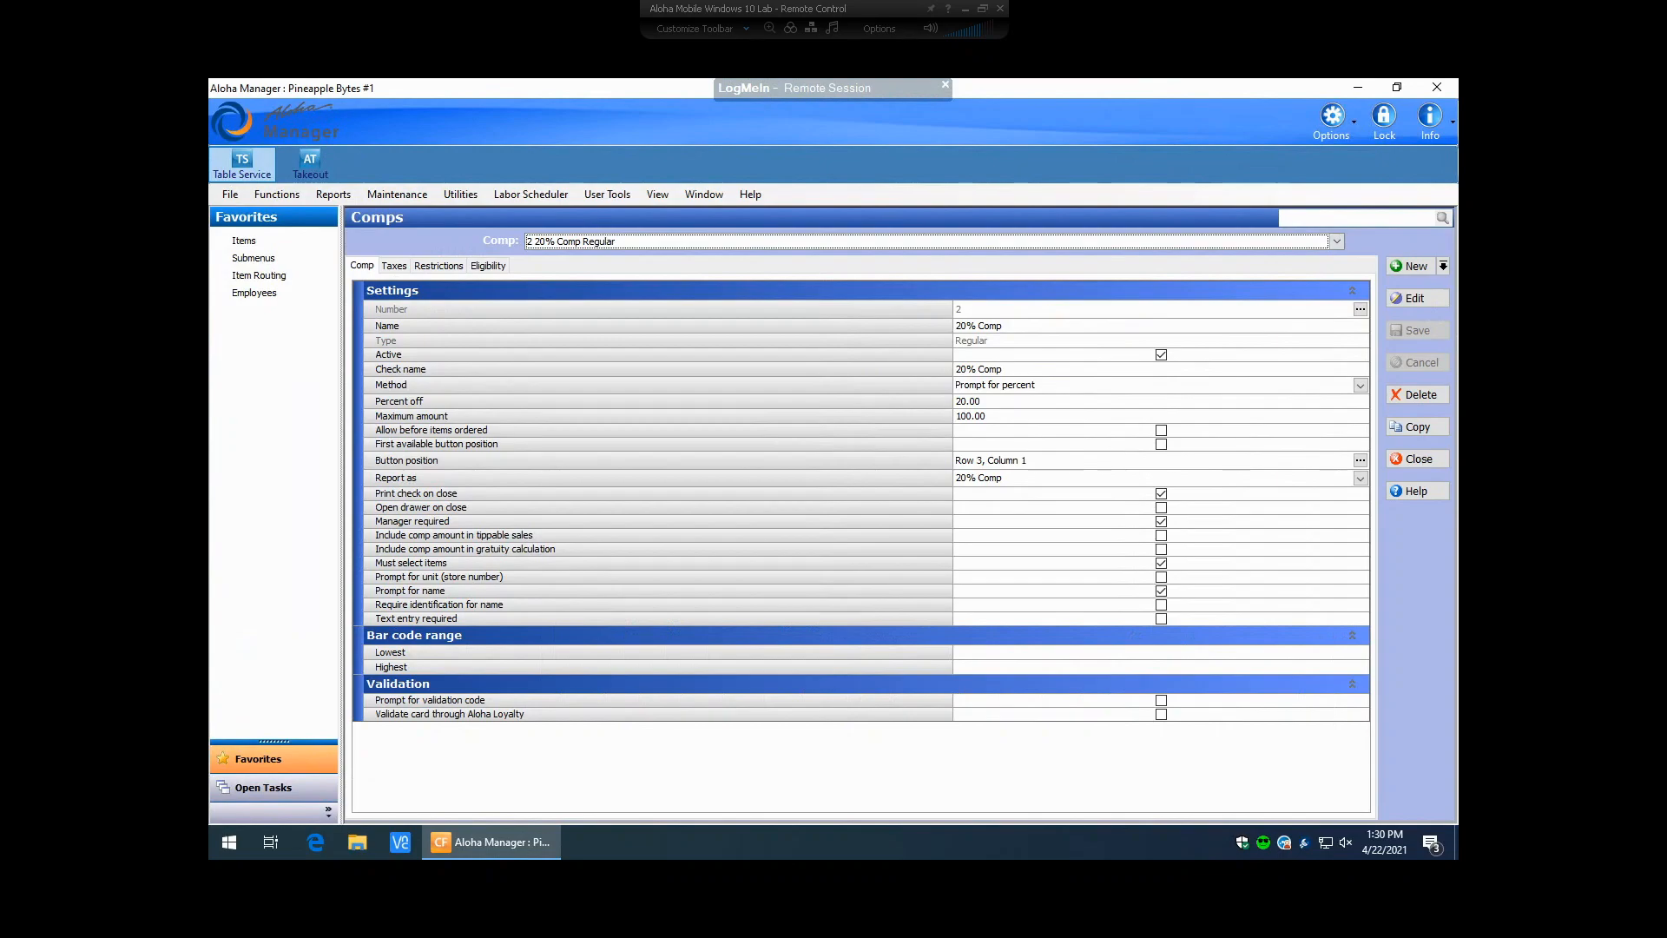
left_click(395, 330)
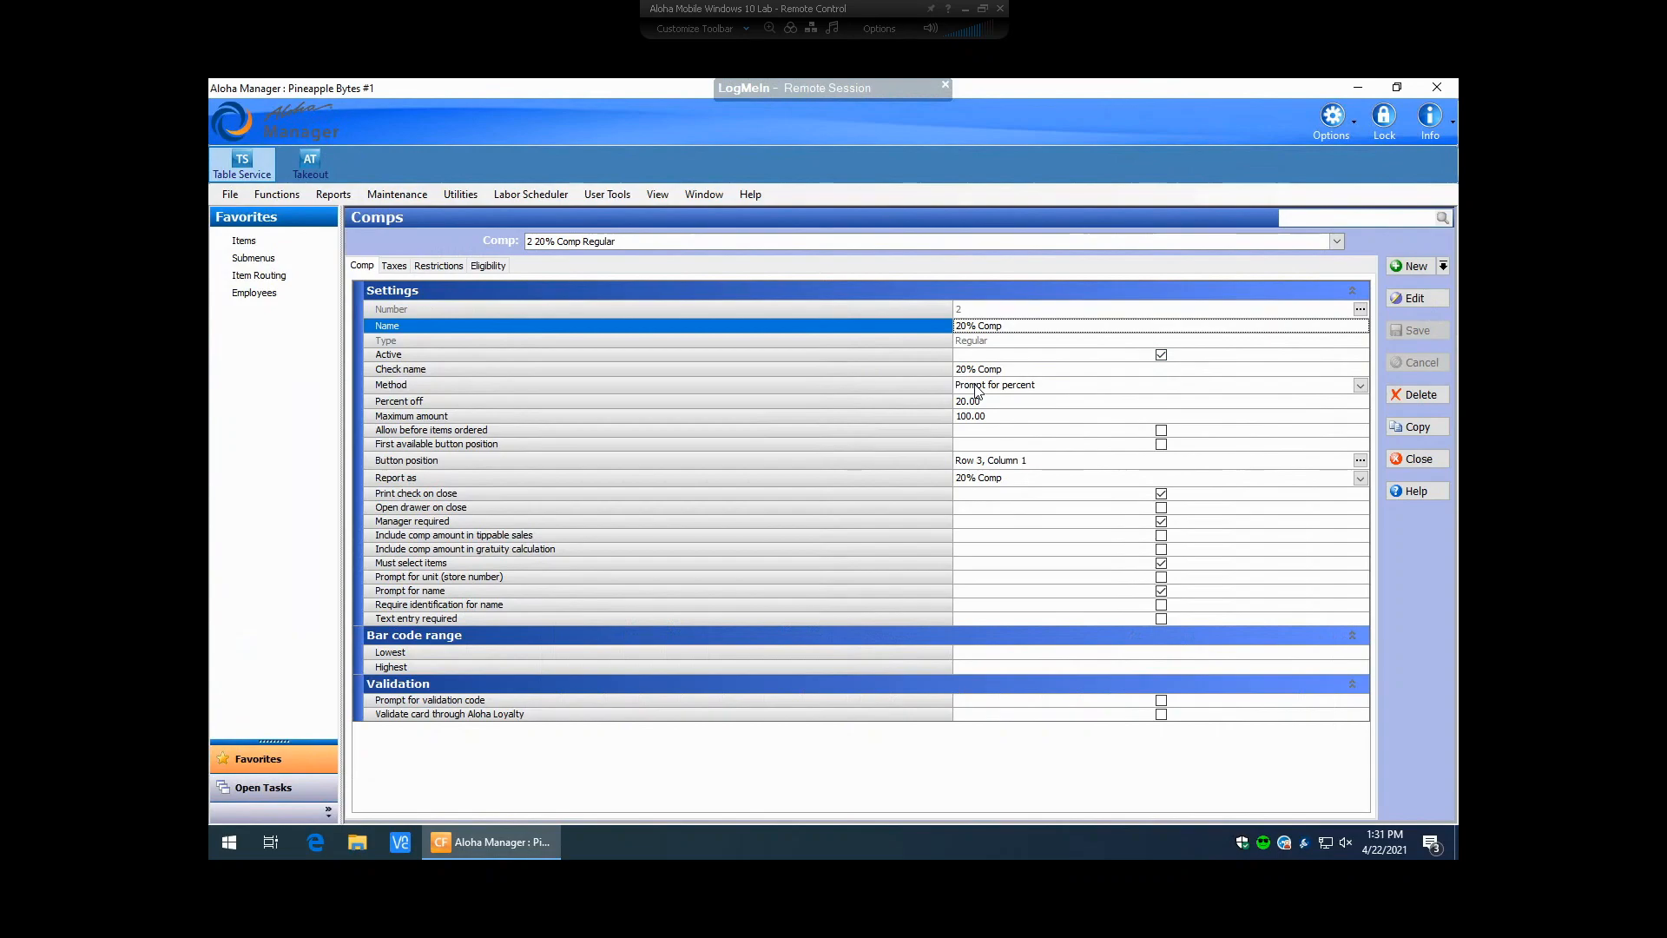
left_click(1365, 388)
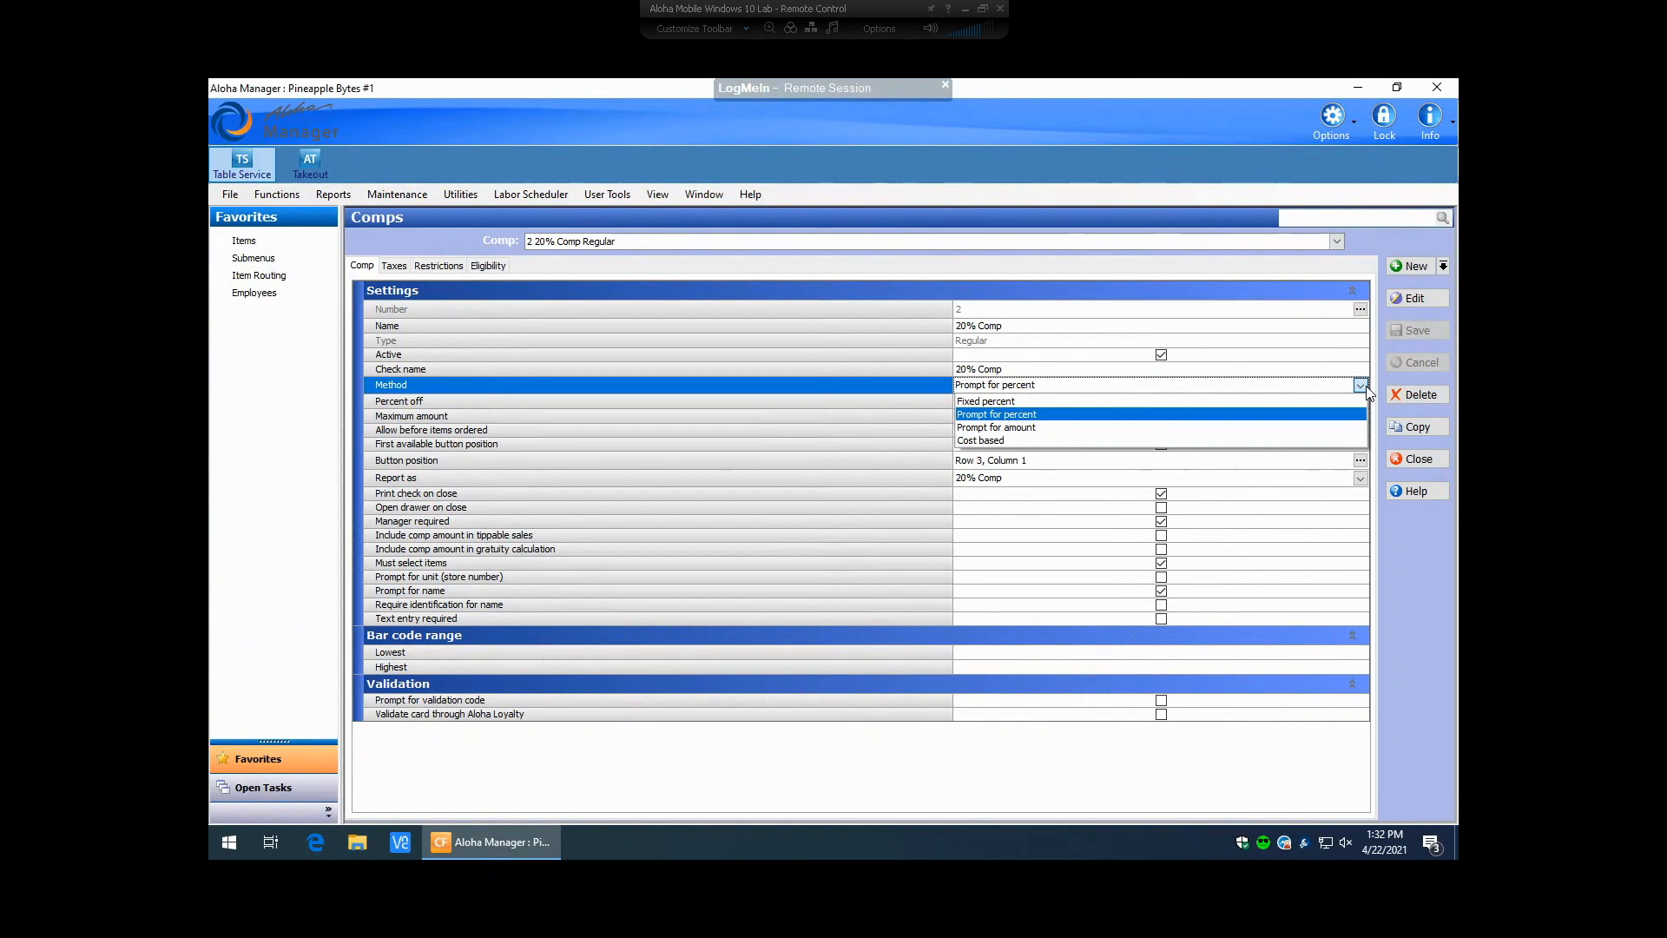
left_click(982, 441)
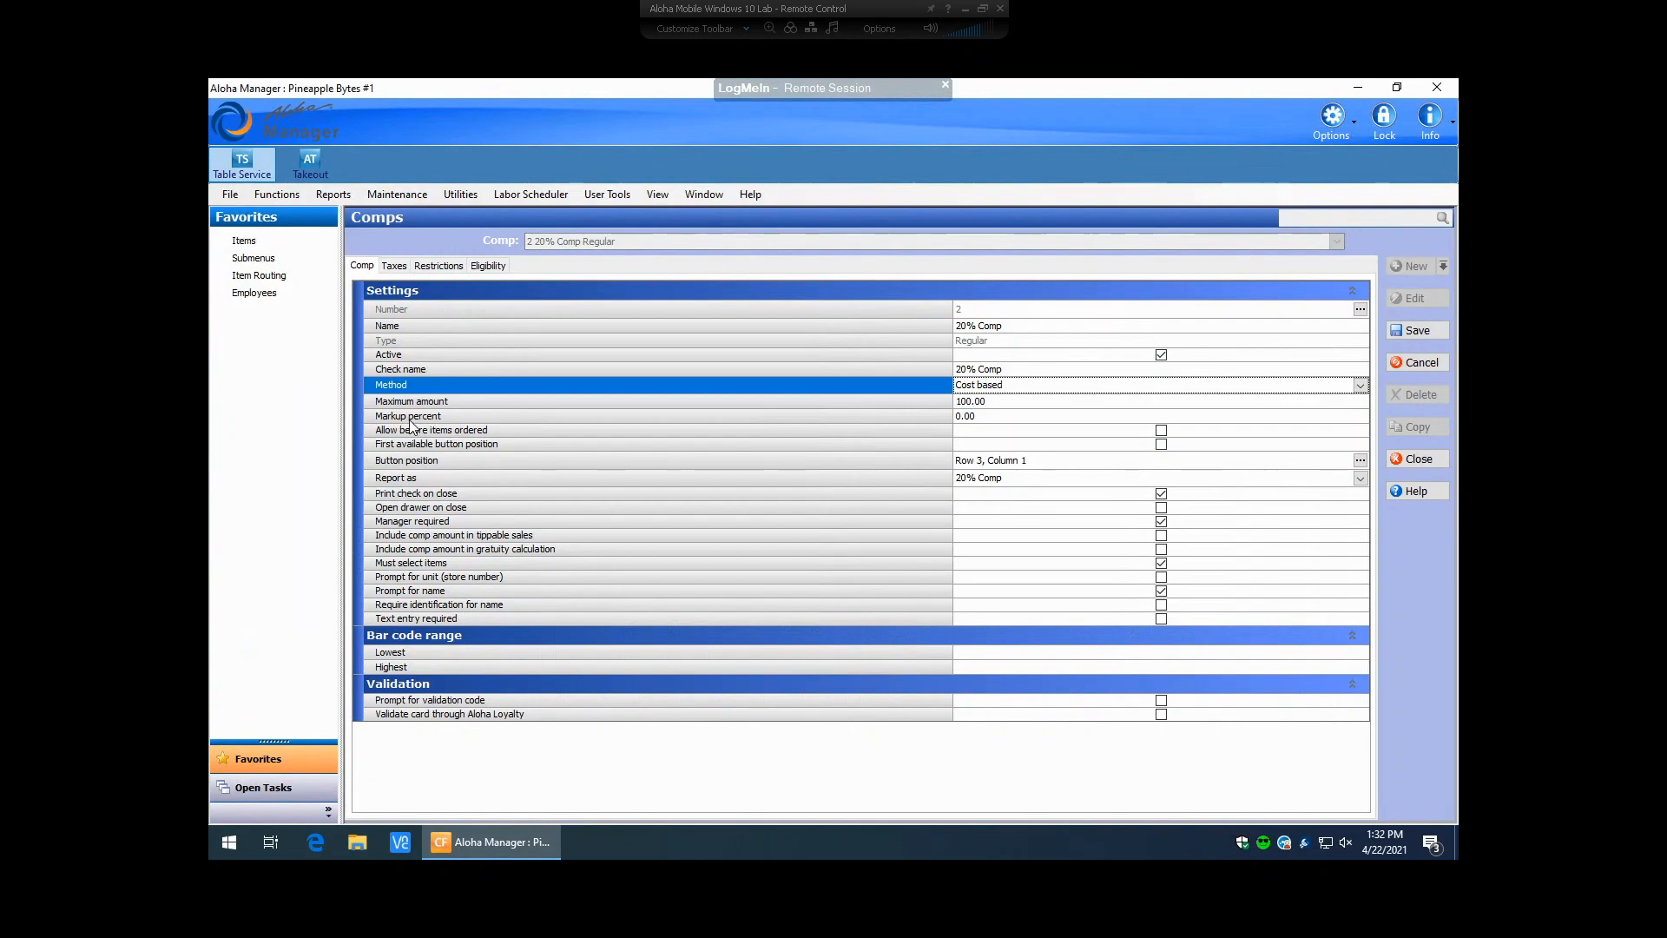
left_click(1361, 384)
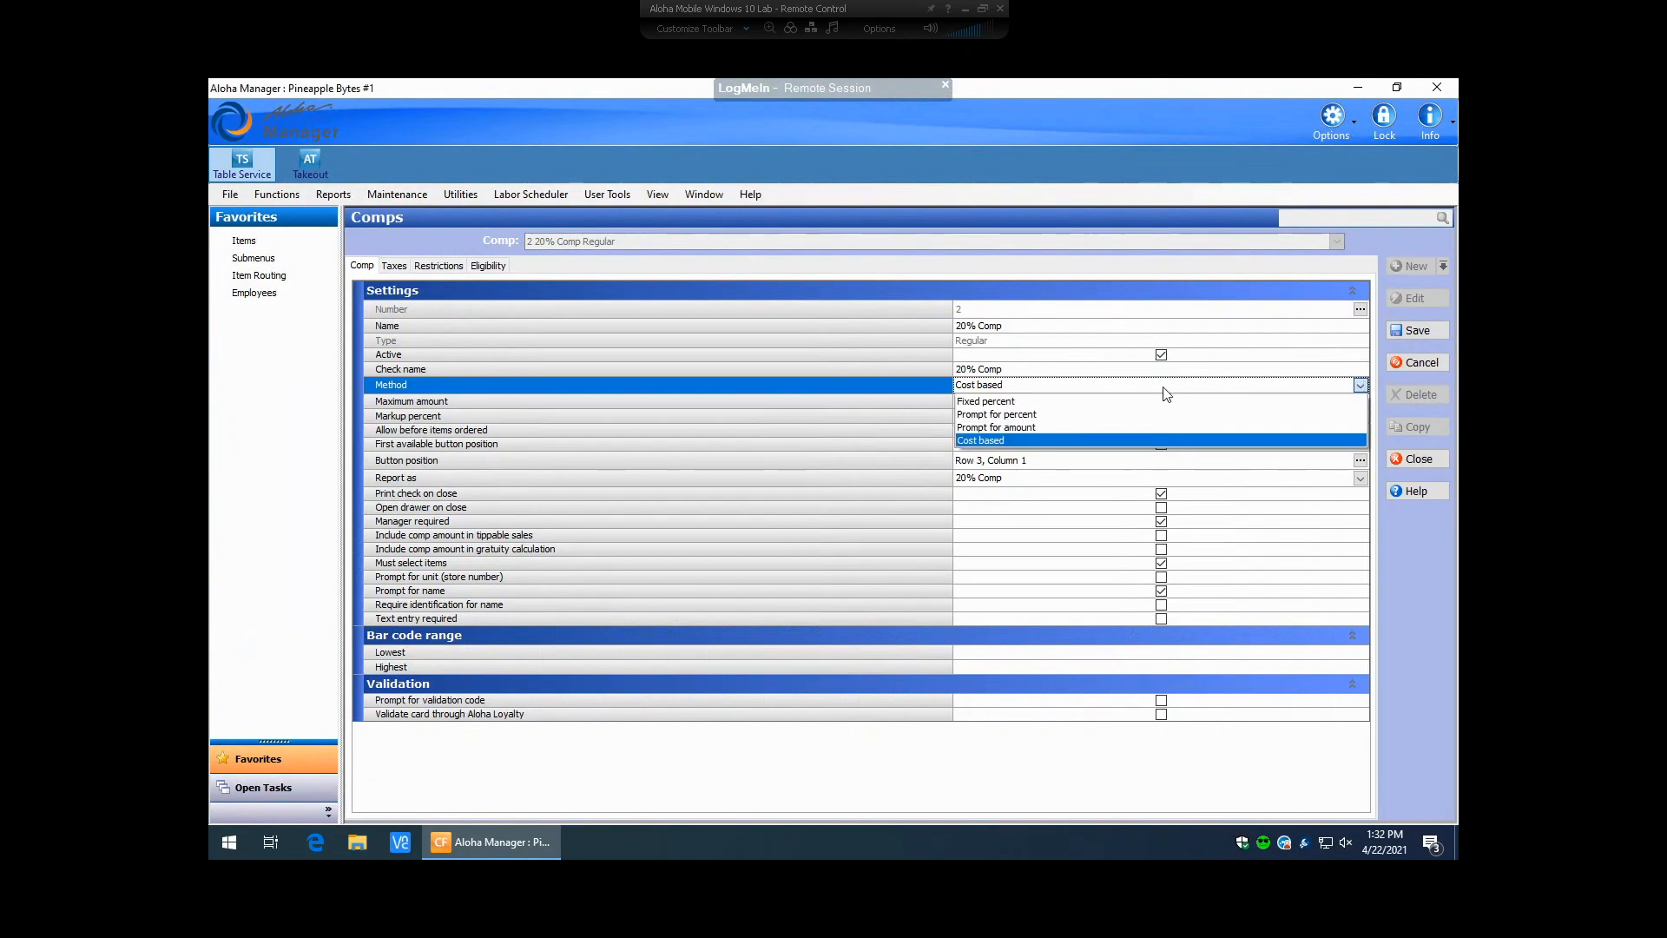
left_click(971, 401)
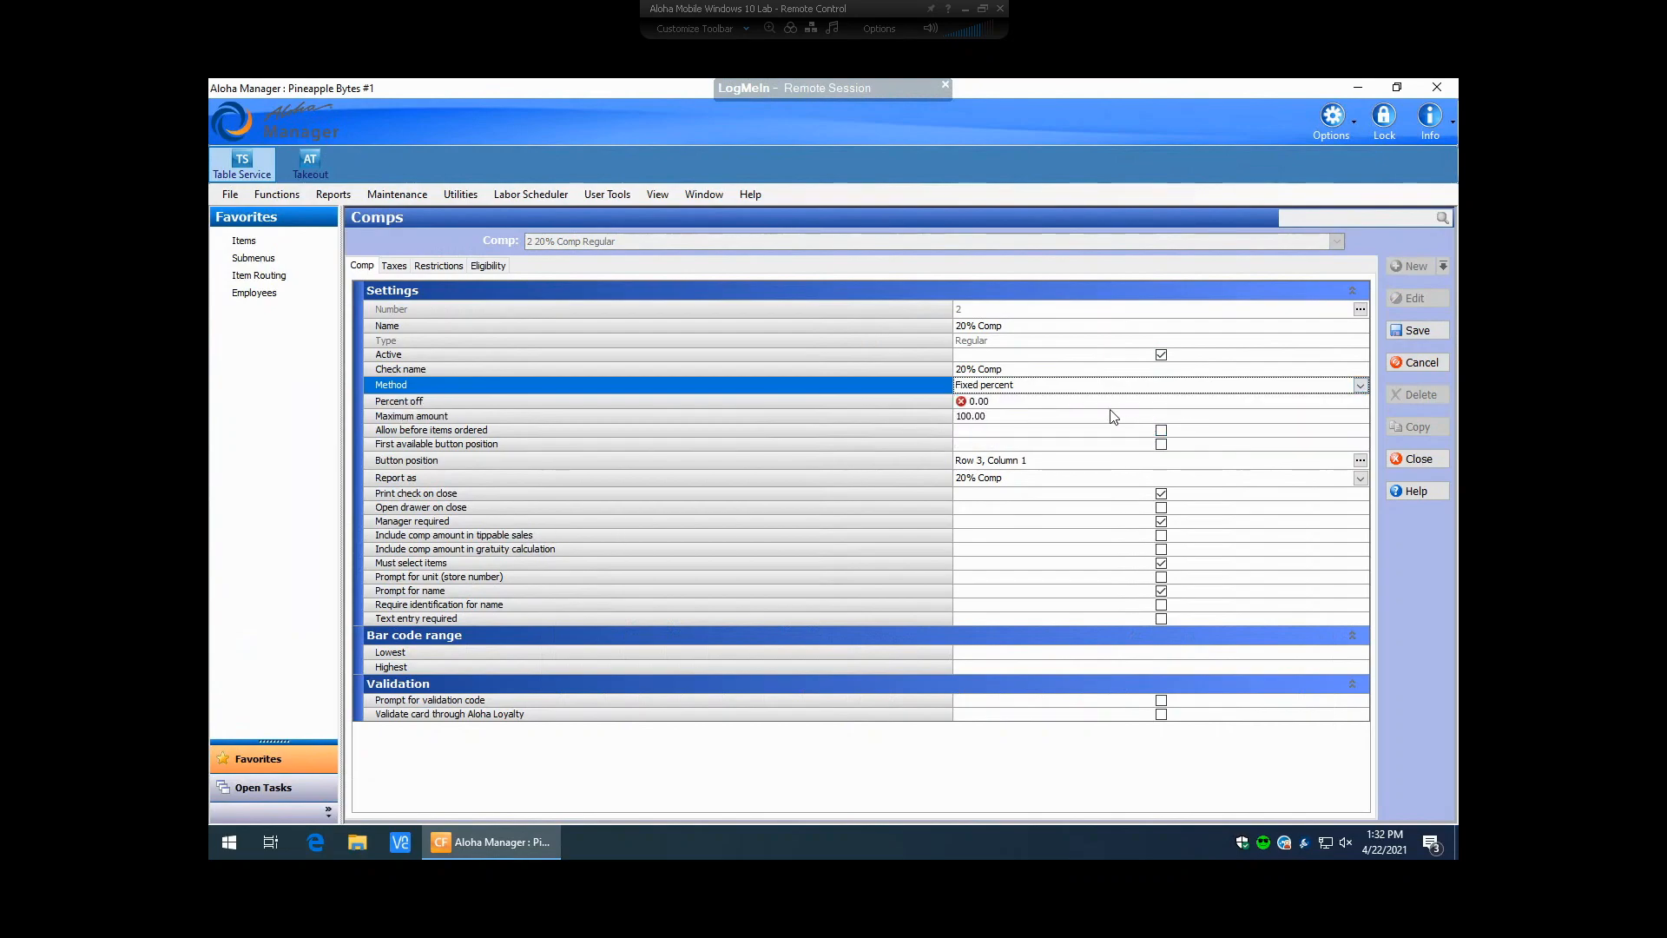
left_click(997, 403)
type("20.00")
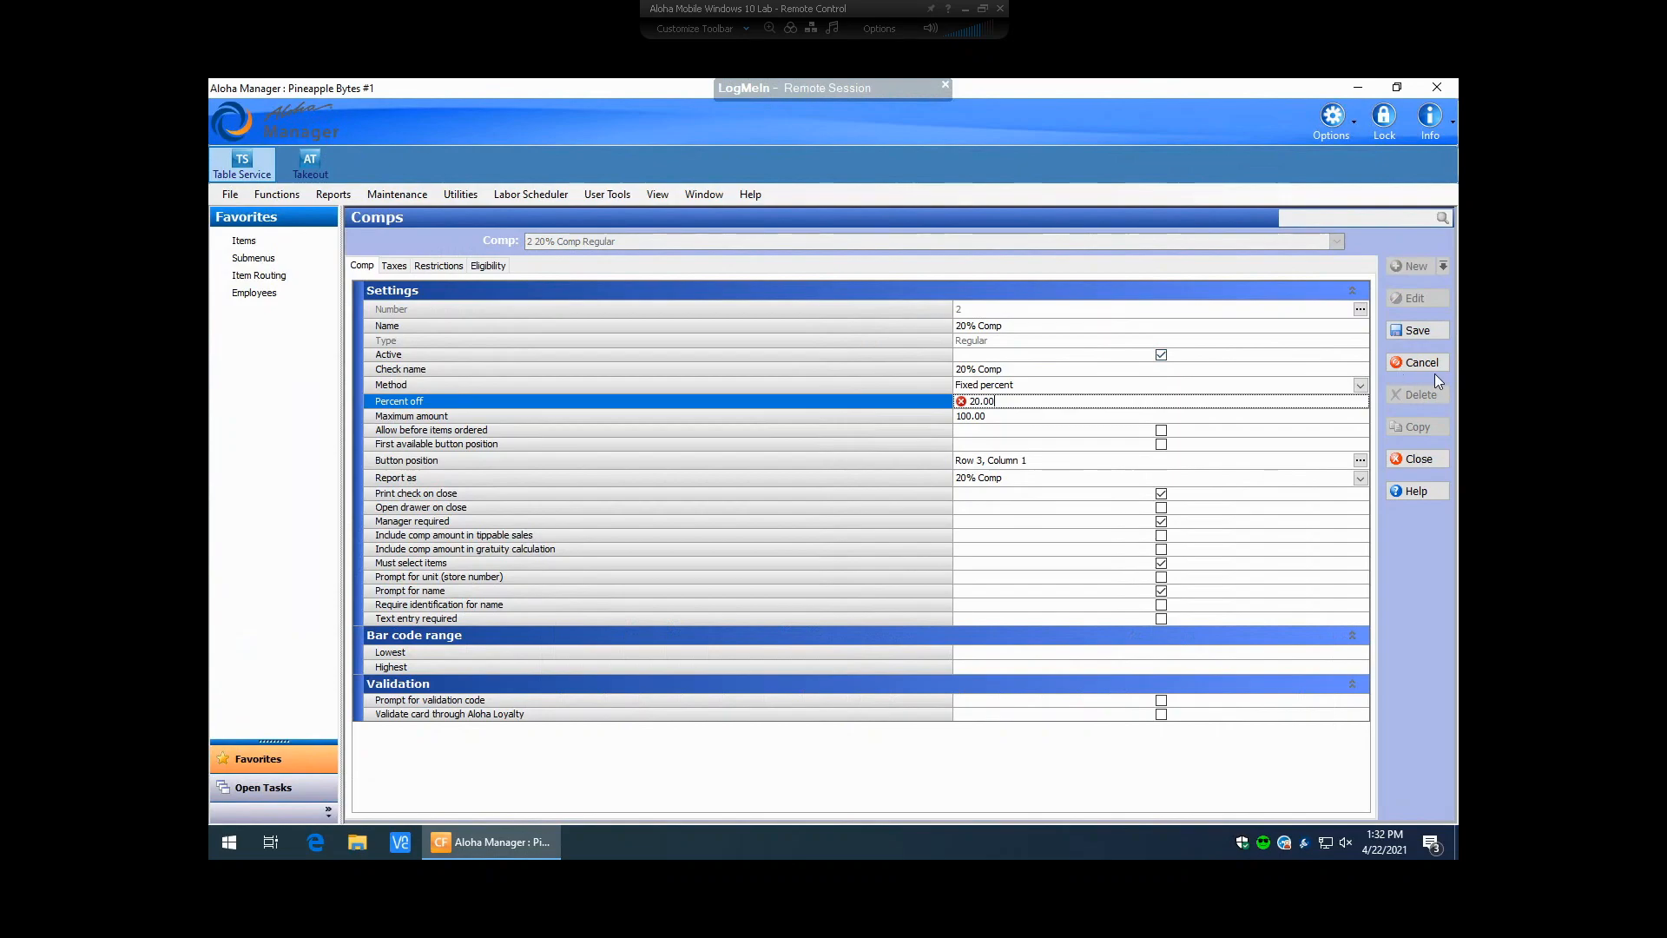
left_click(1415, 328)
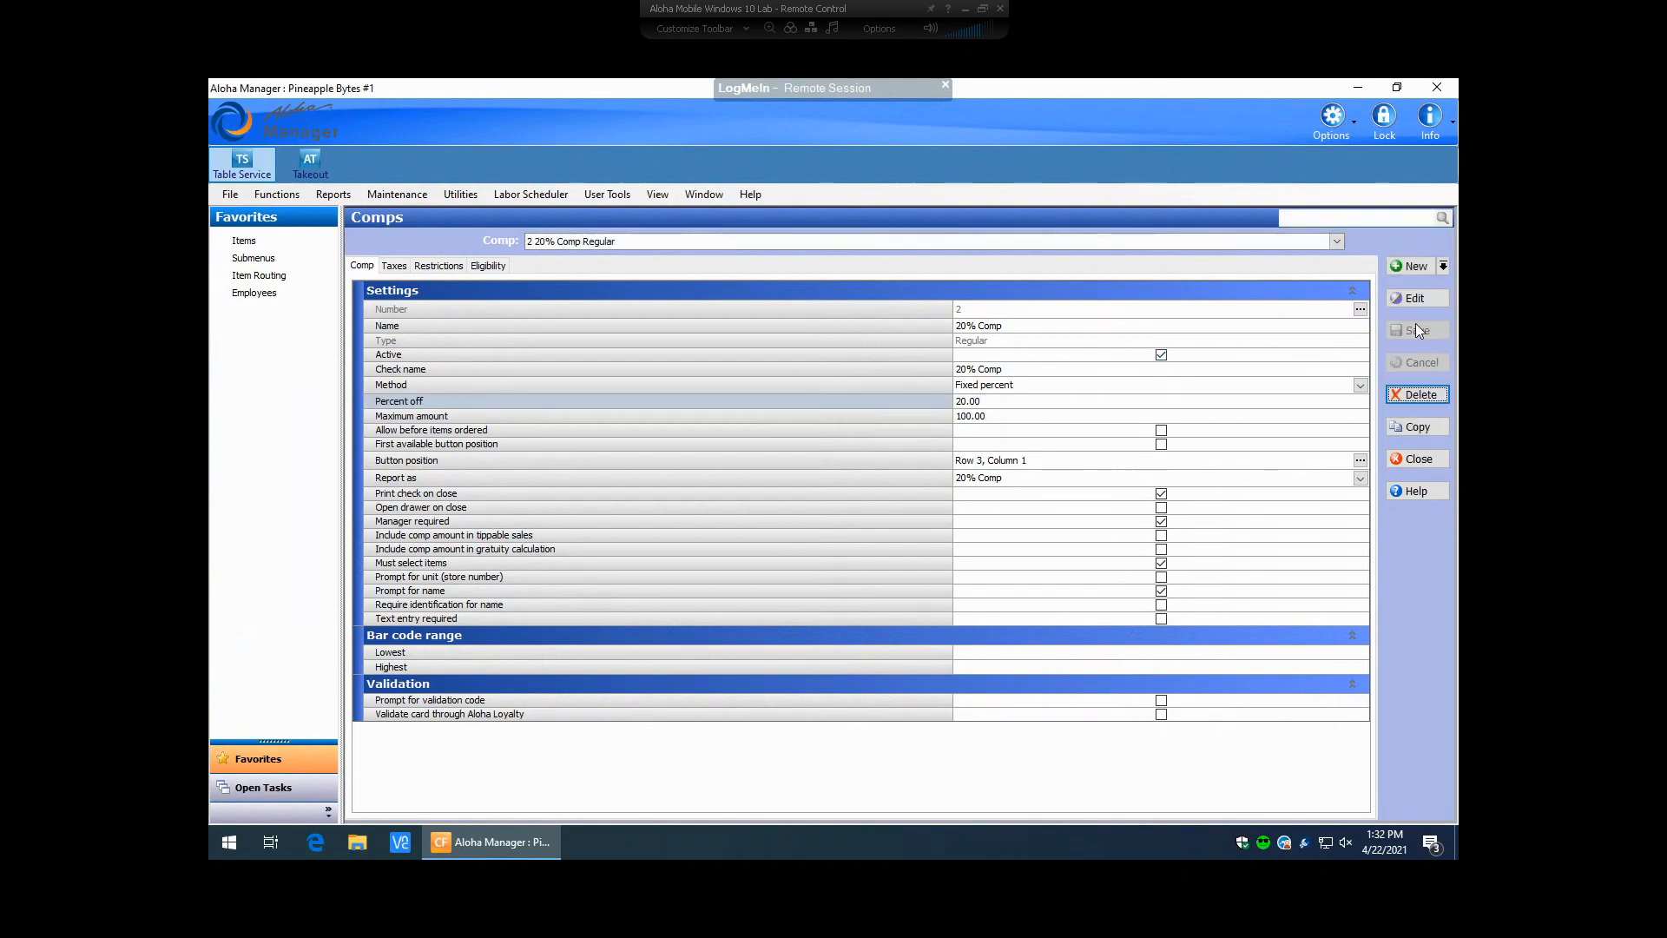
left_click(413, 389)
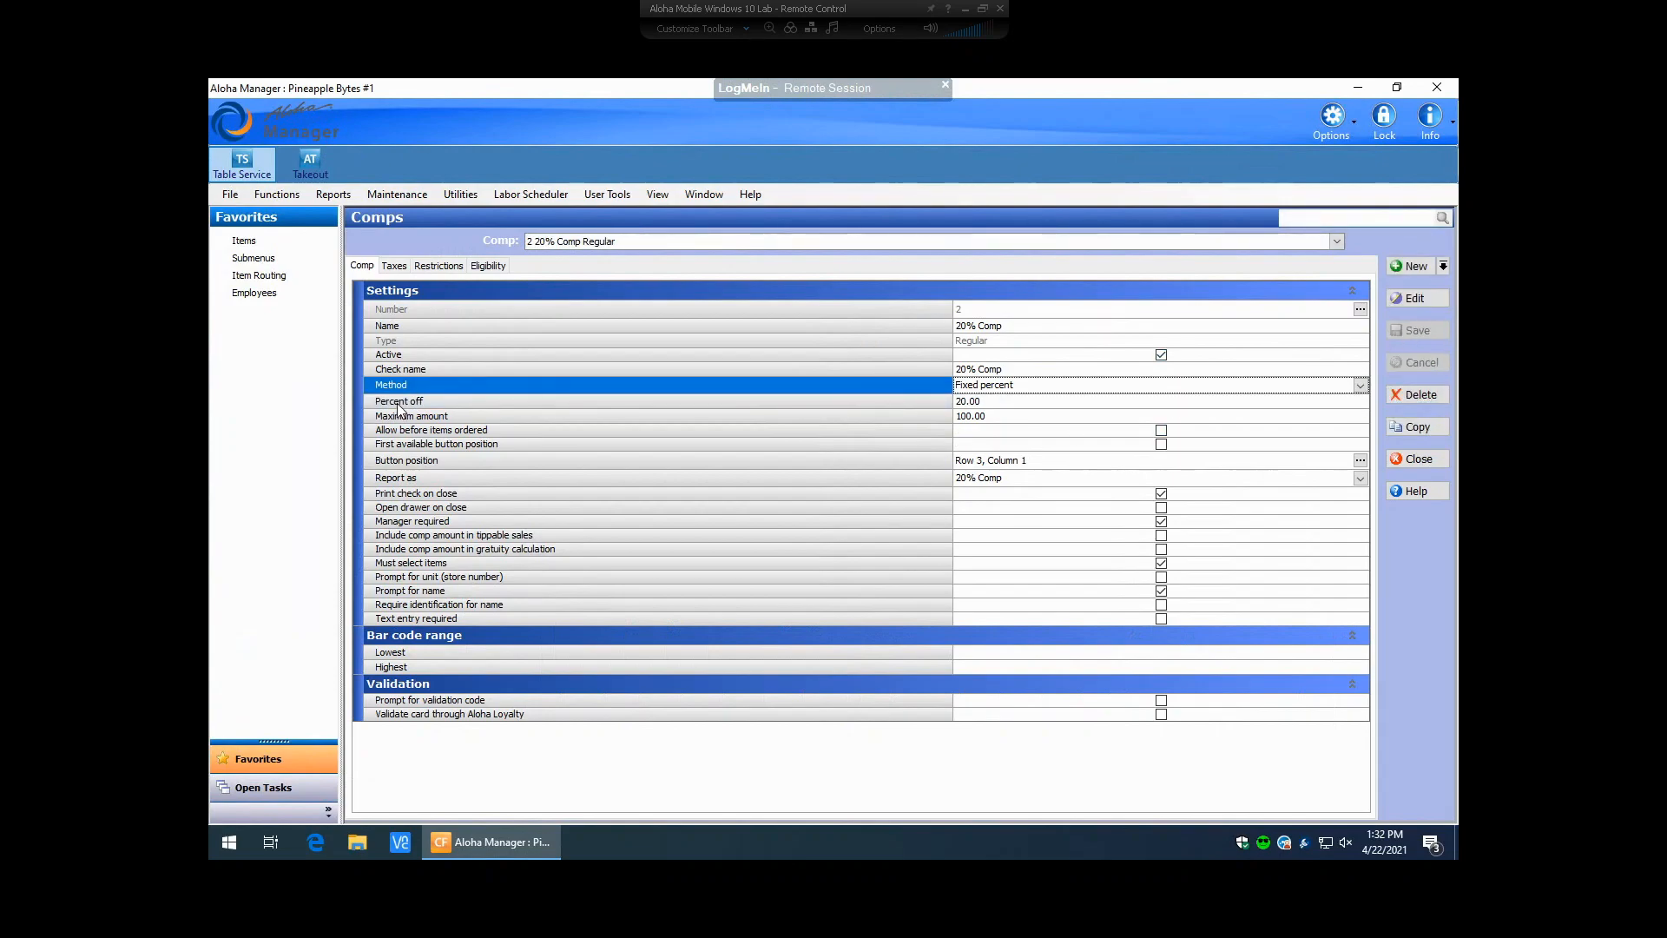
left_click(398, 404)
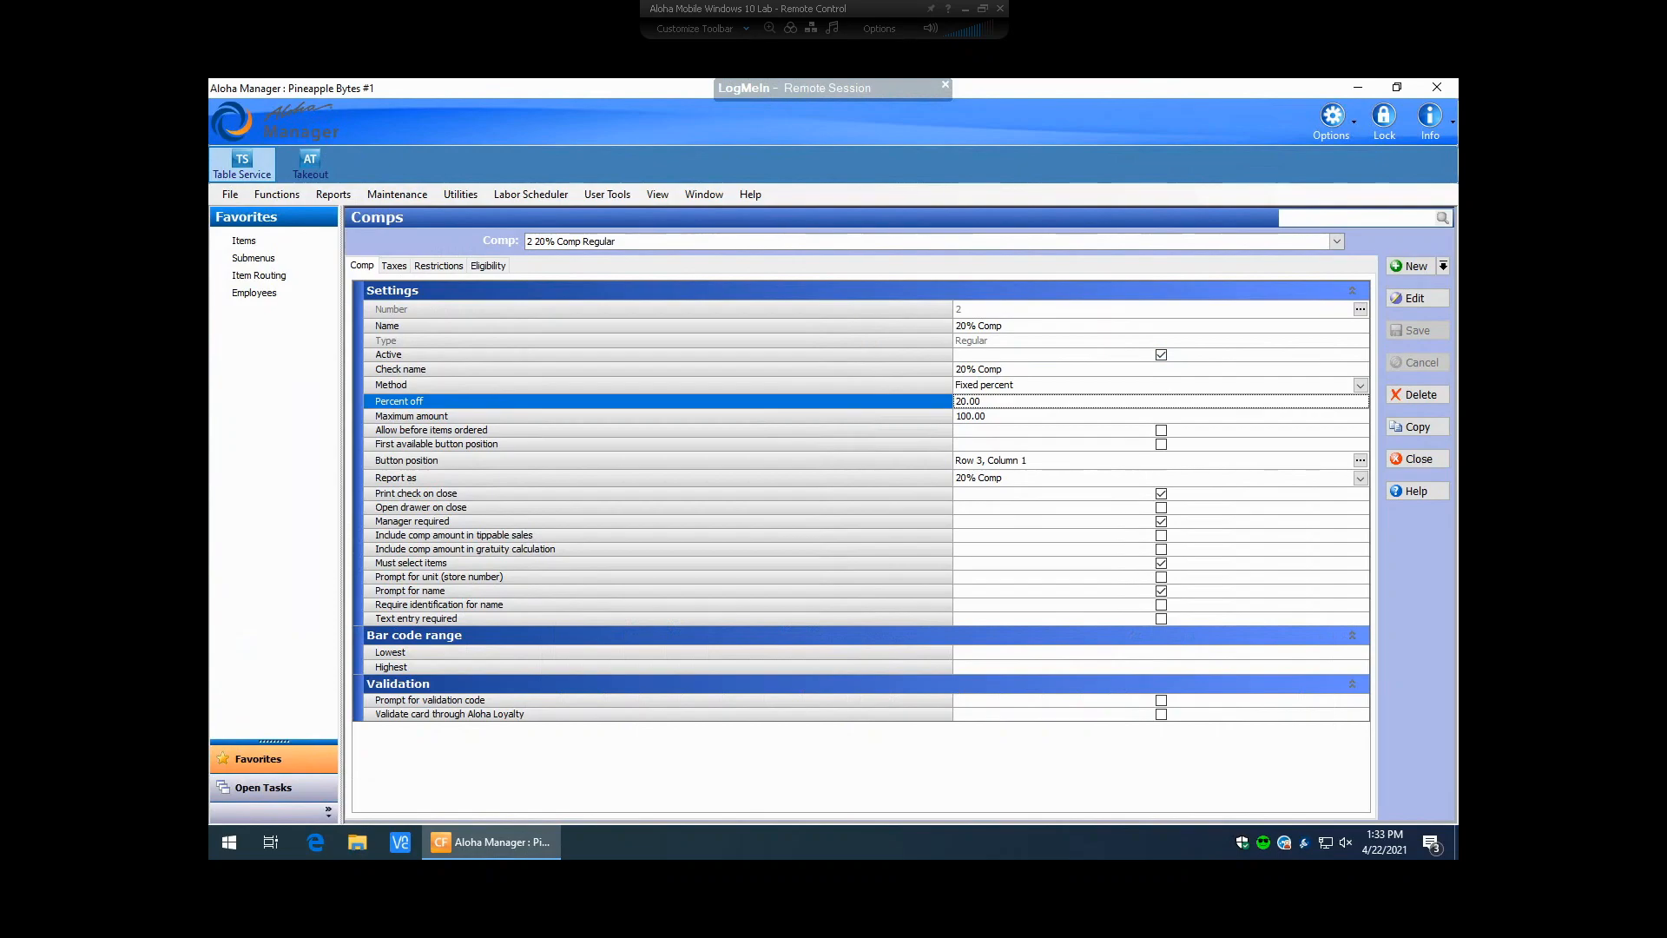
left_click(1018, 417)
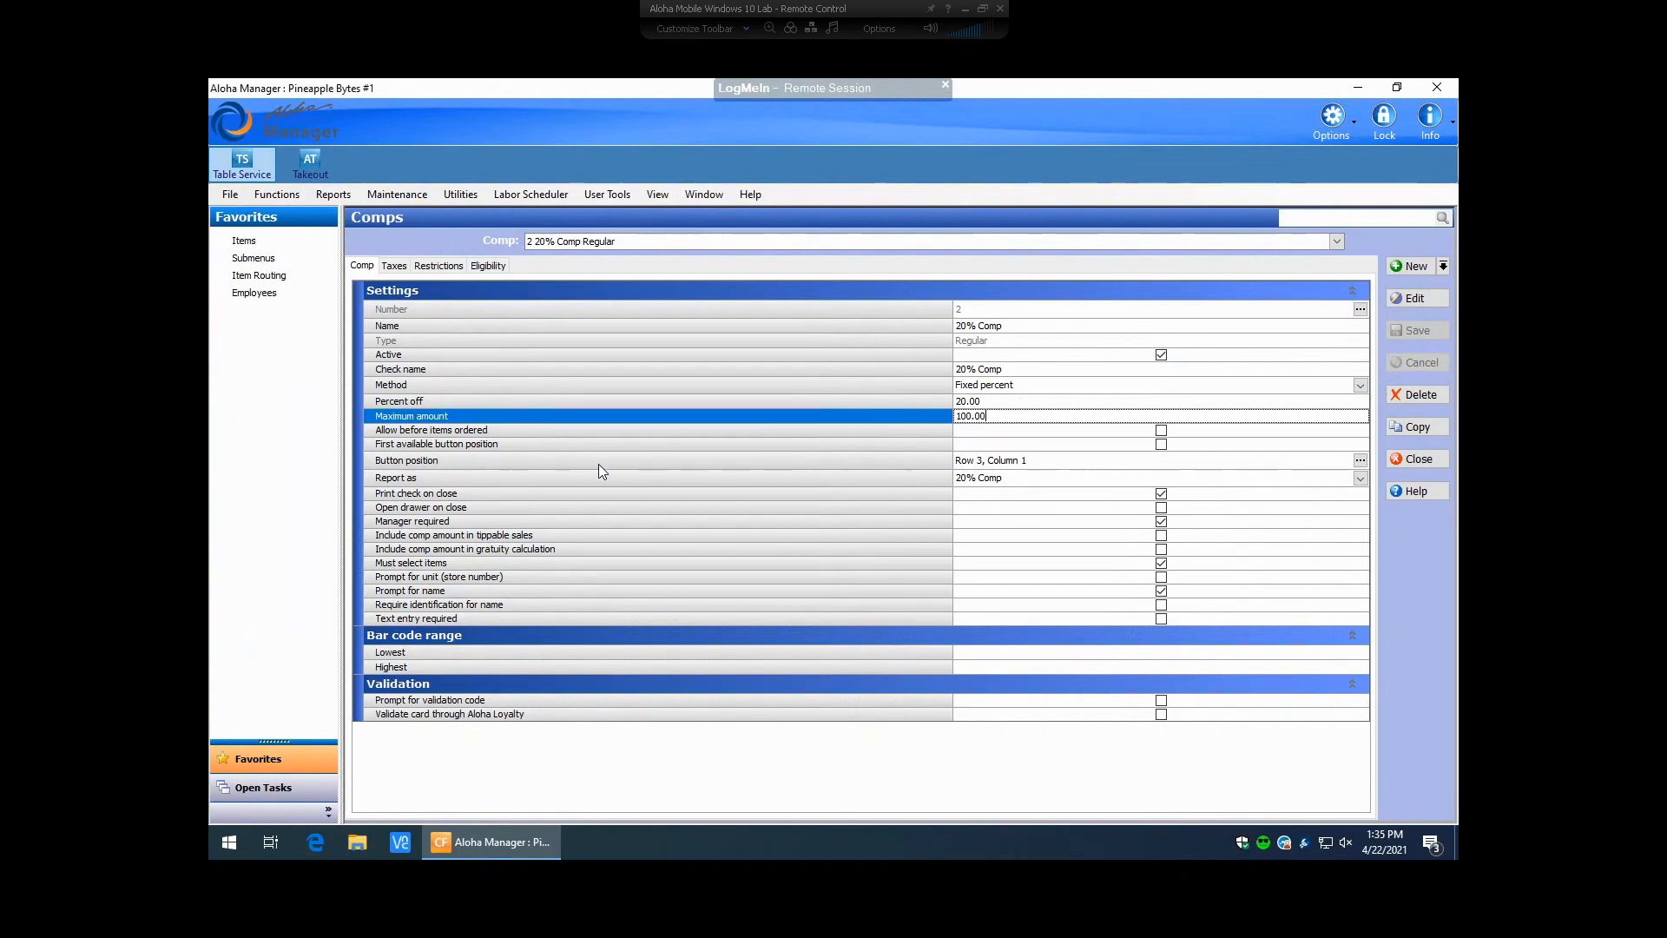
Step: Move the 20% Comp button to the free position at Row 1, Column 3
left_click(1361, 461)
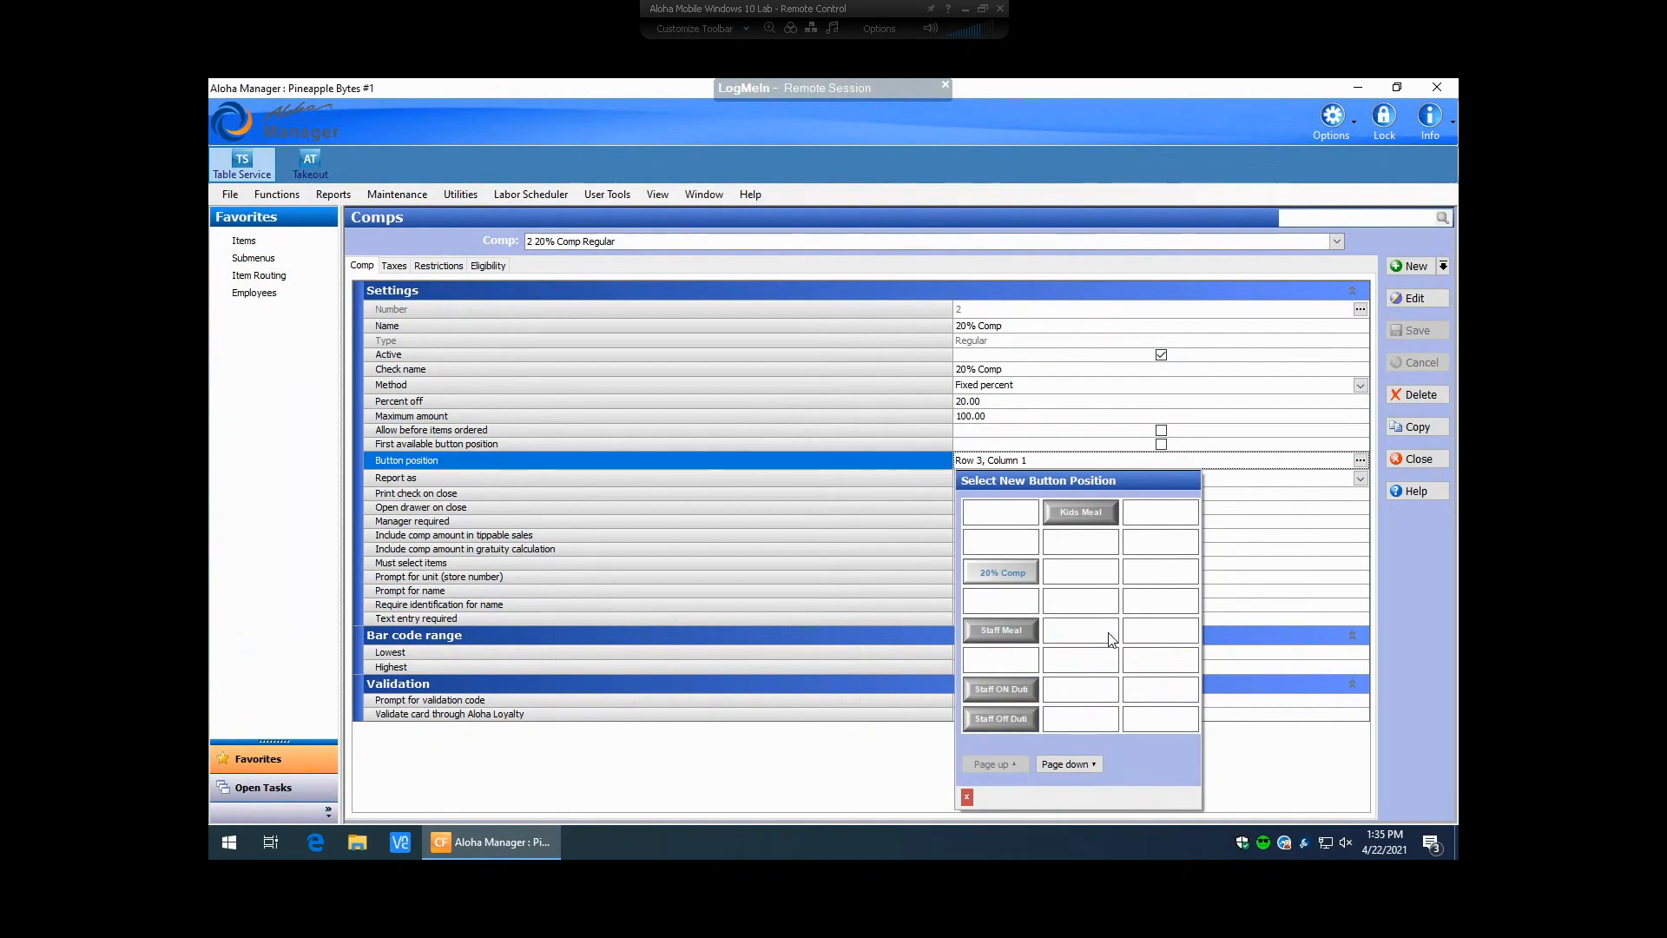
left_click(1073, 576)
left_click(1183, 582)
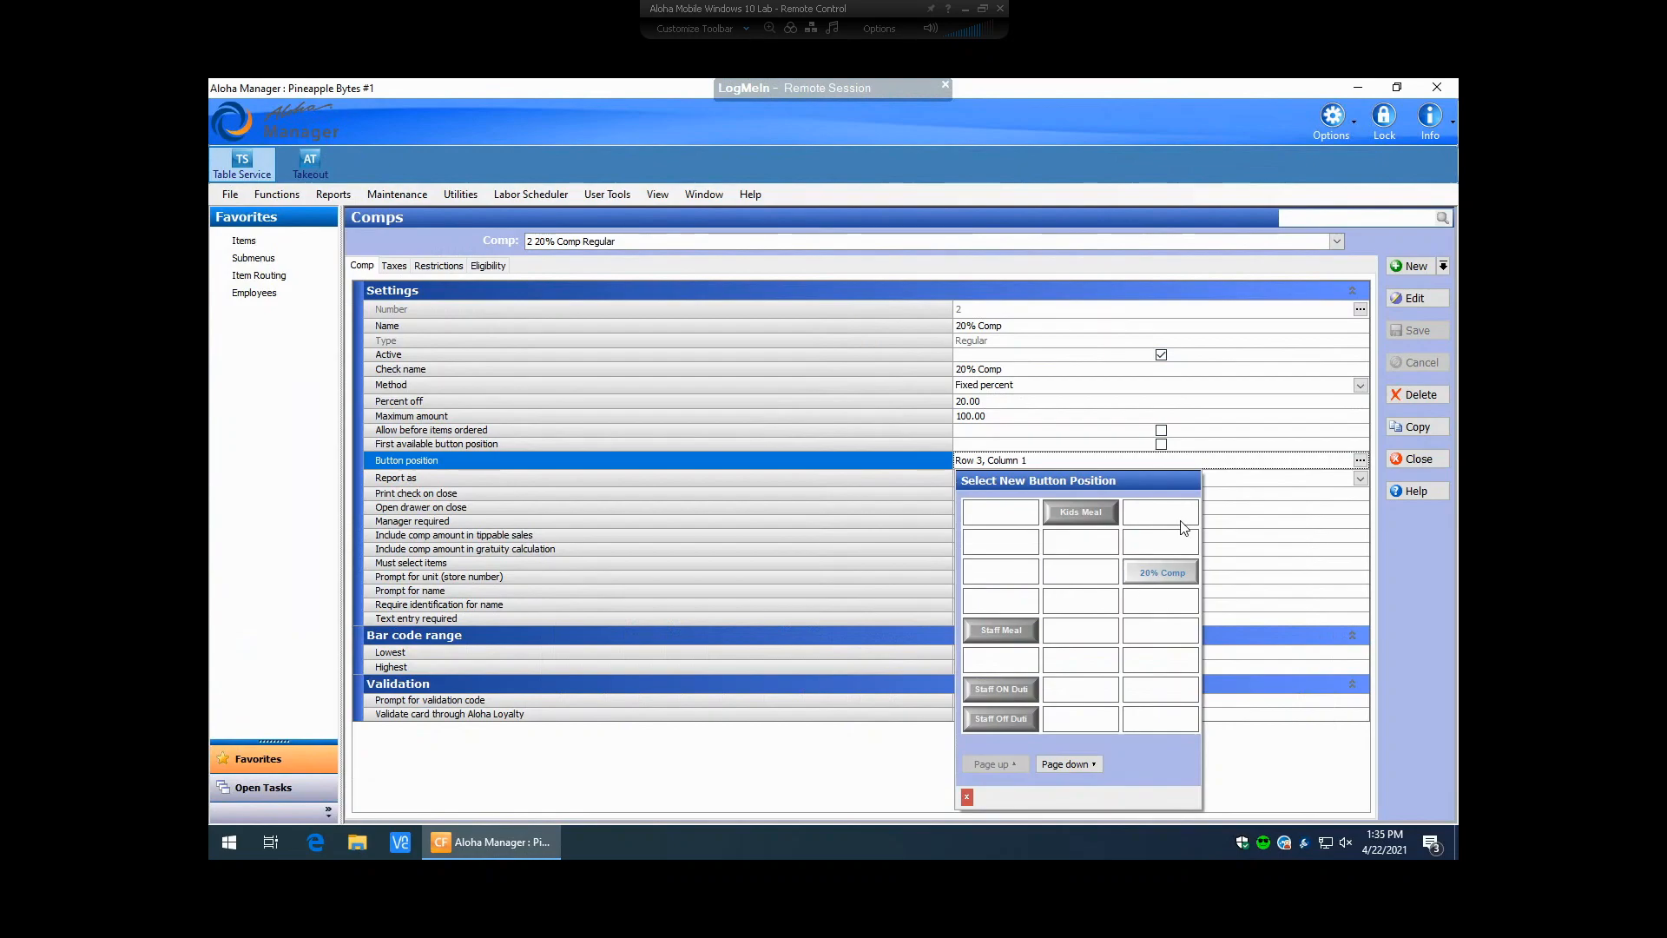
left_click(1185, 519)
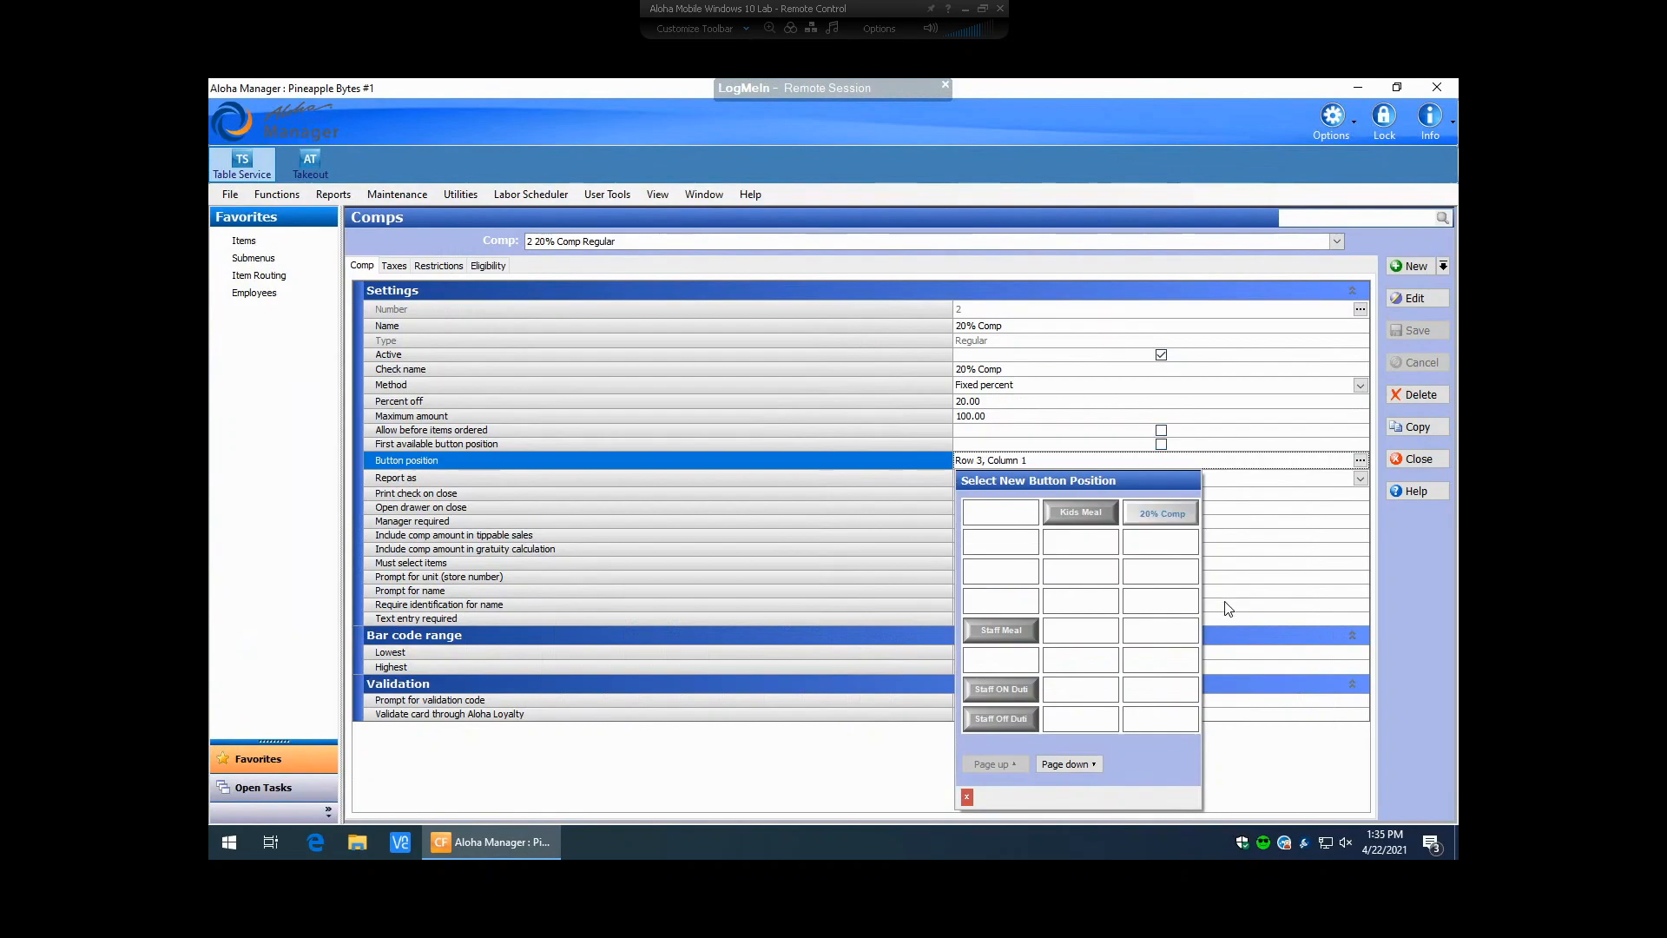
left_click(1290, 553)
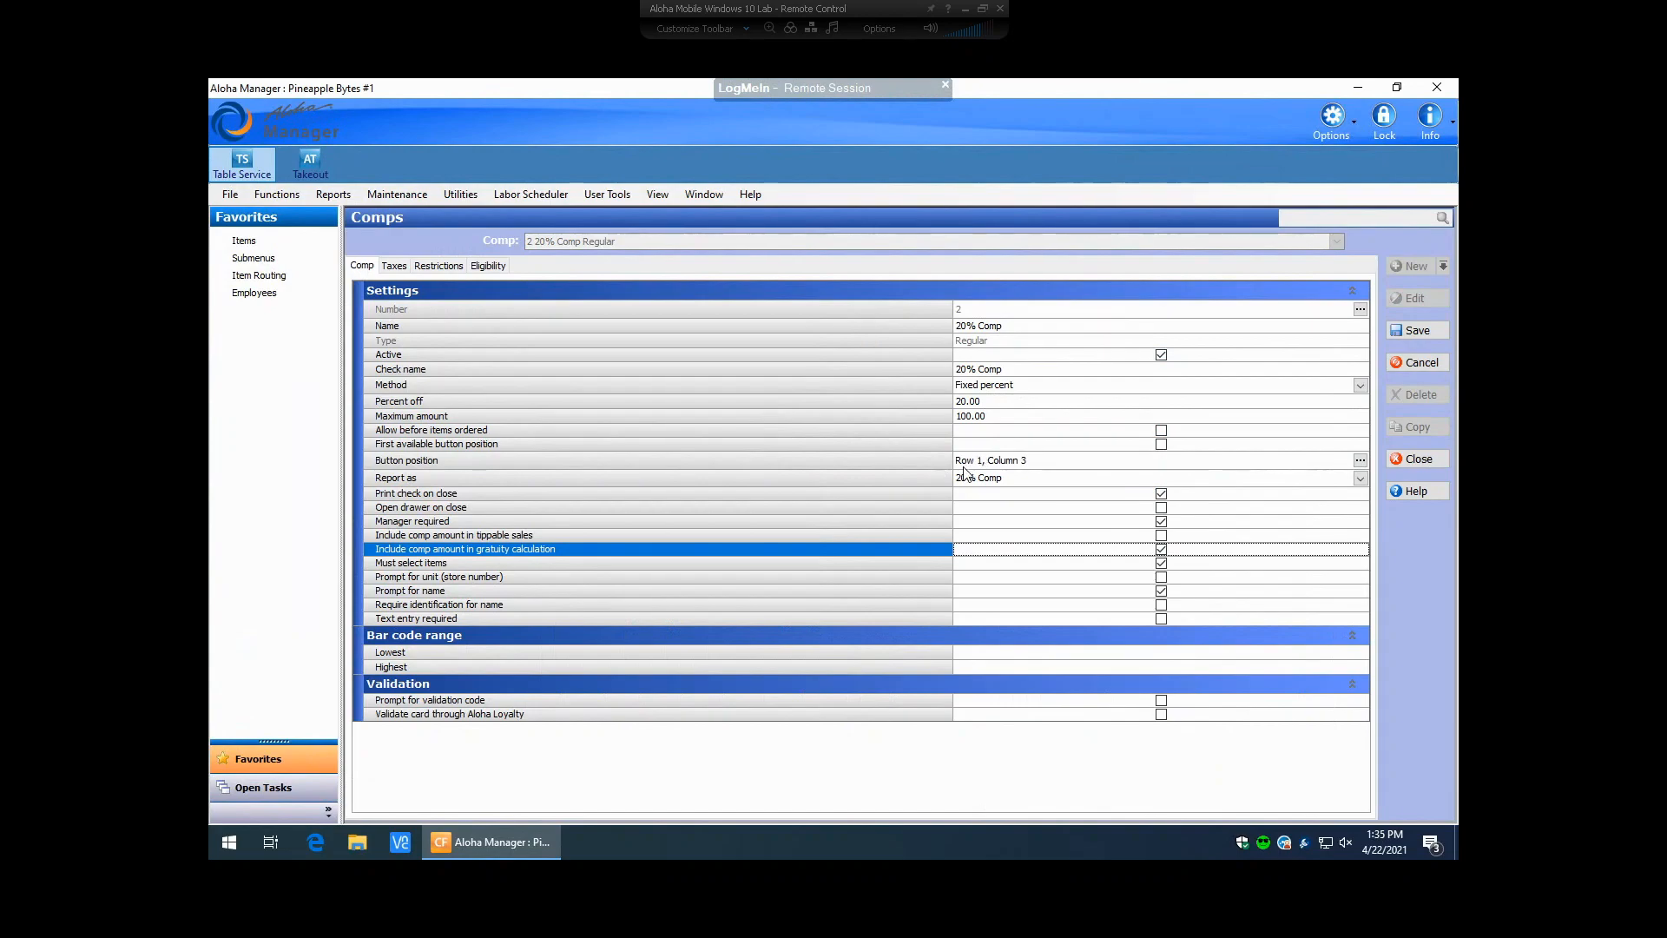
Step: Examine the comp's report-as, tax, restriction and eligibility settings, including the categories offered for eligible items
left_click(536, 480)
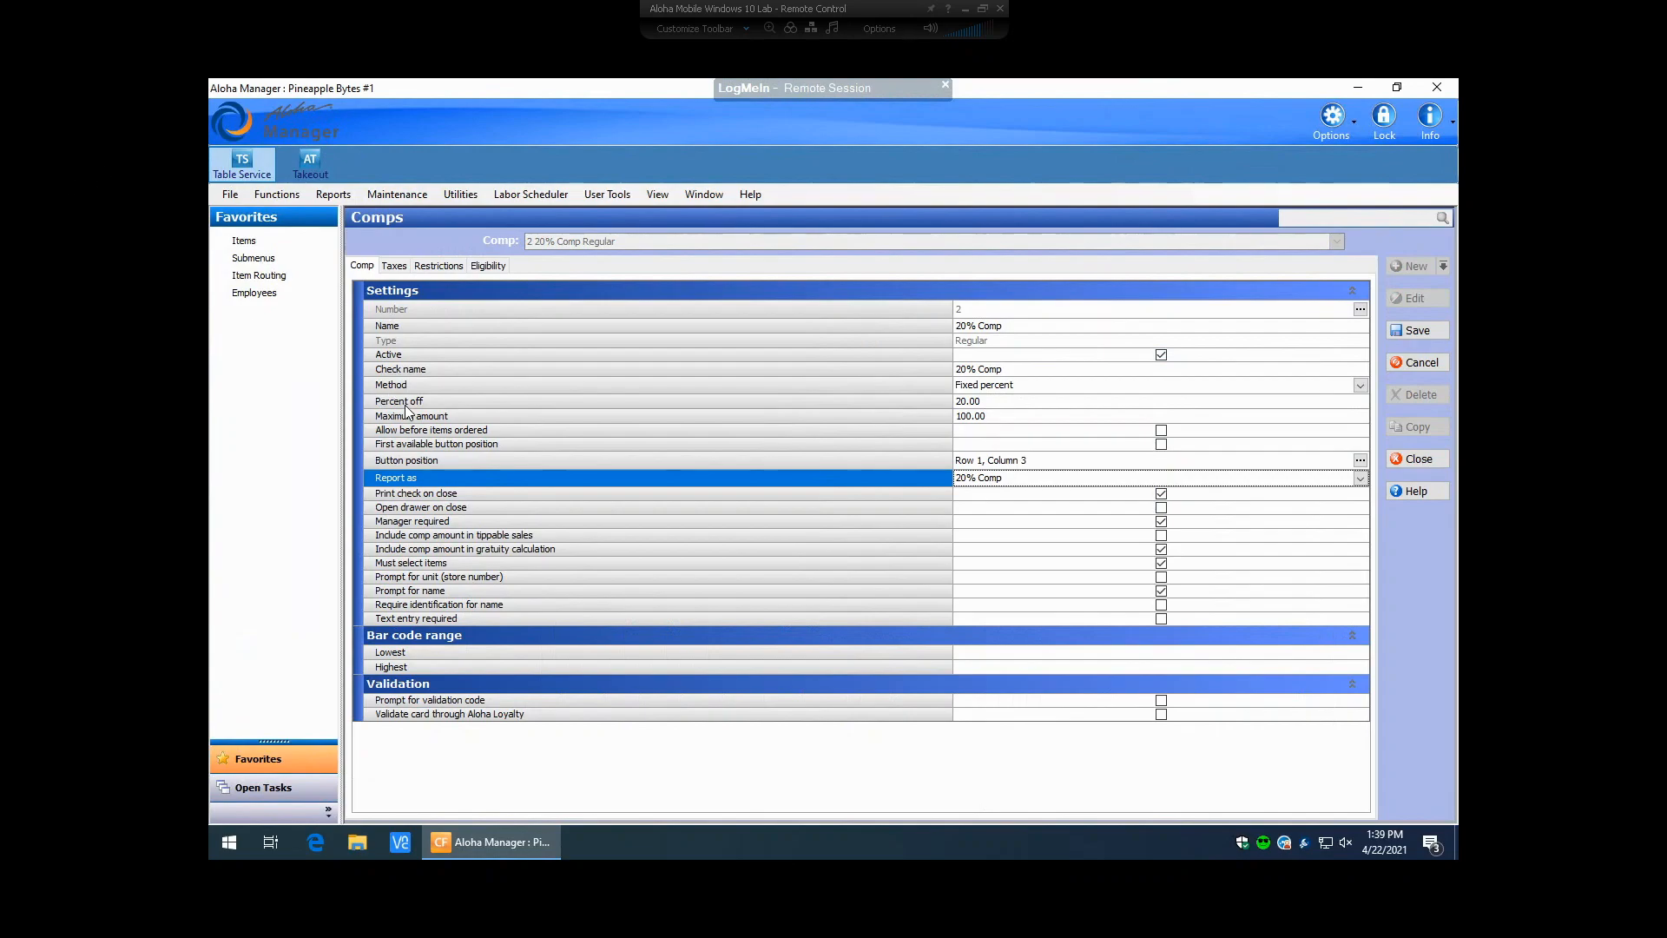
left_click(394, 266)
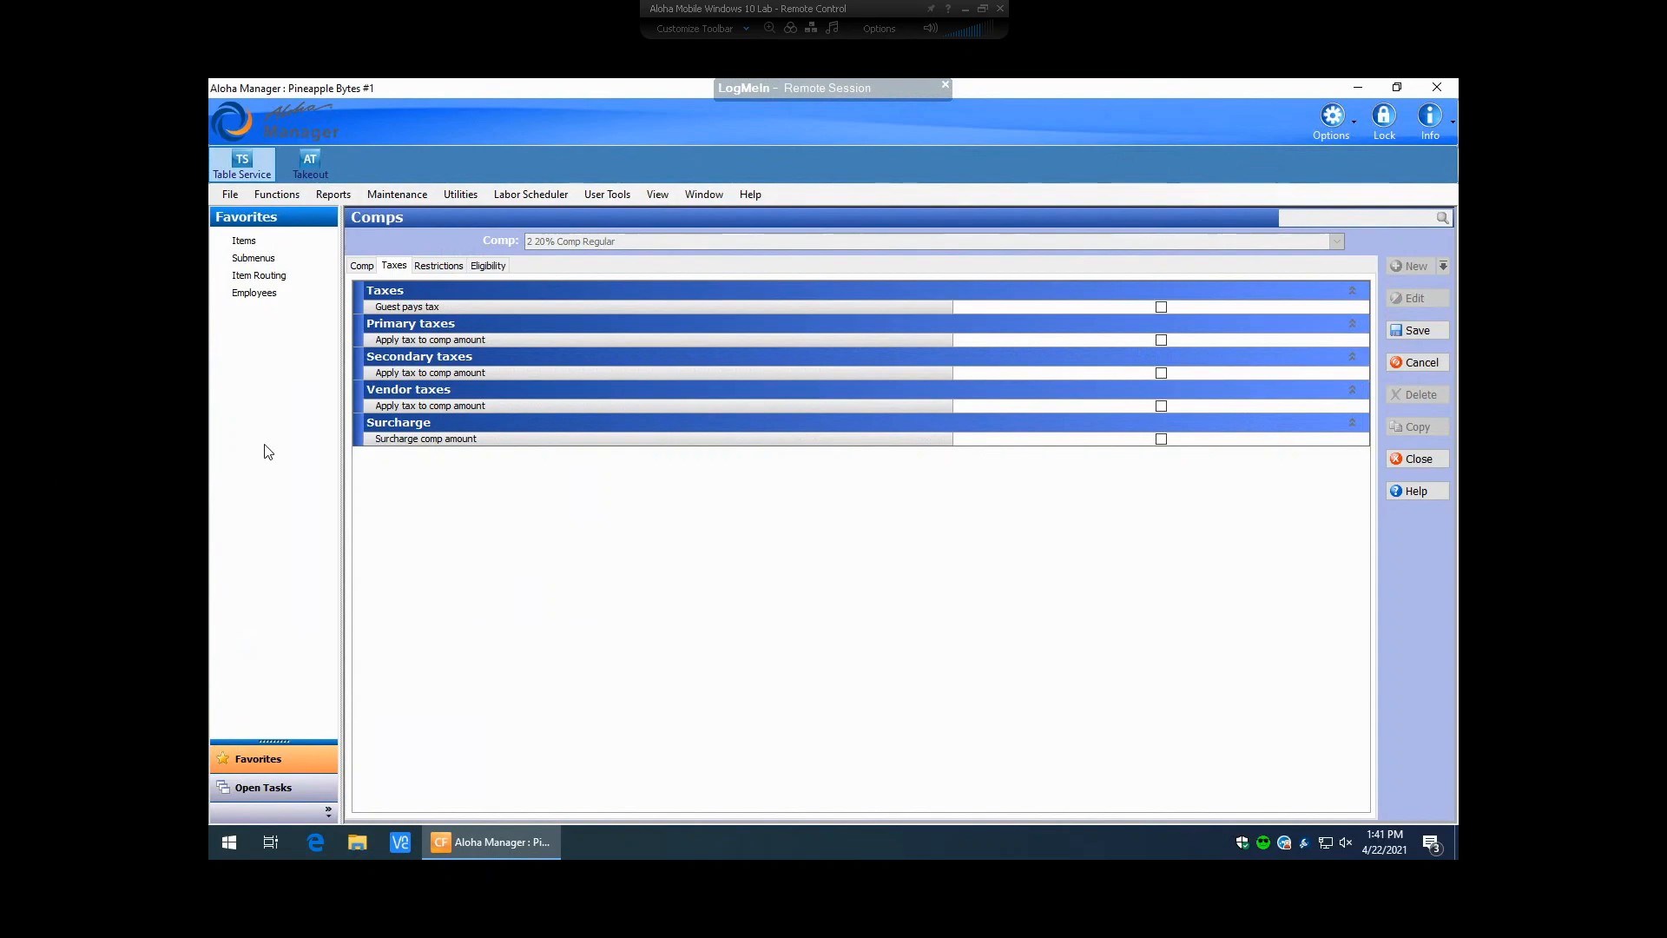
left_click(440, 266)
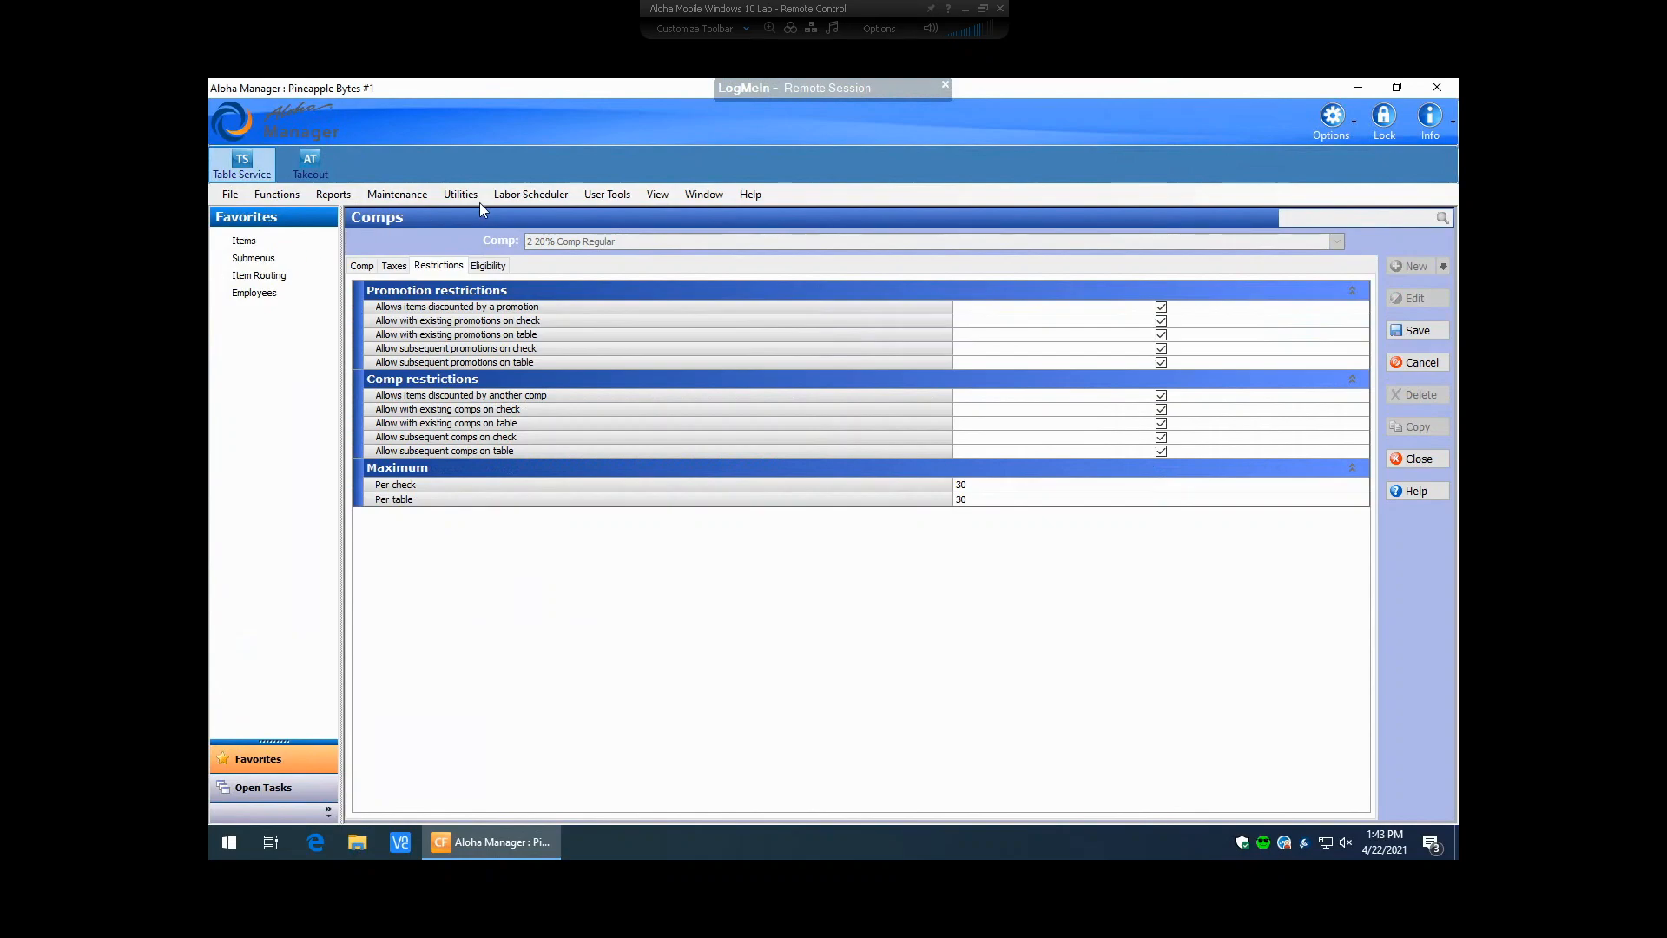
left_click(488, 267)
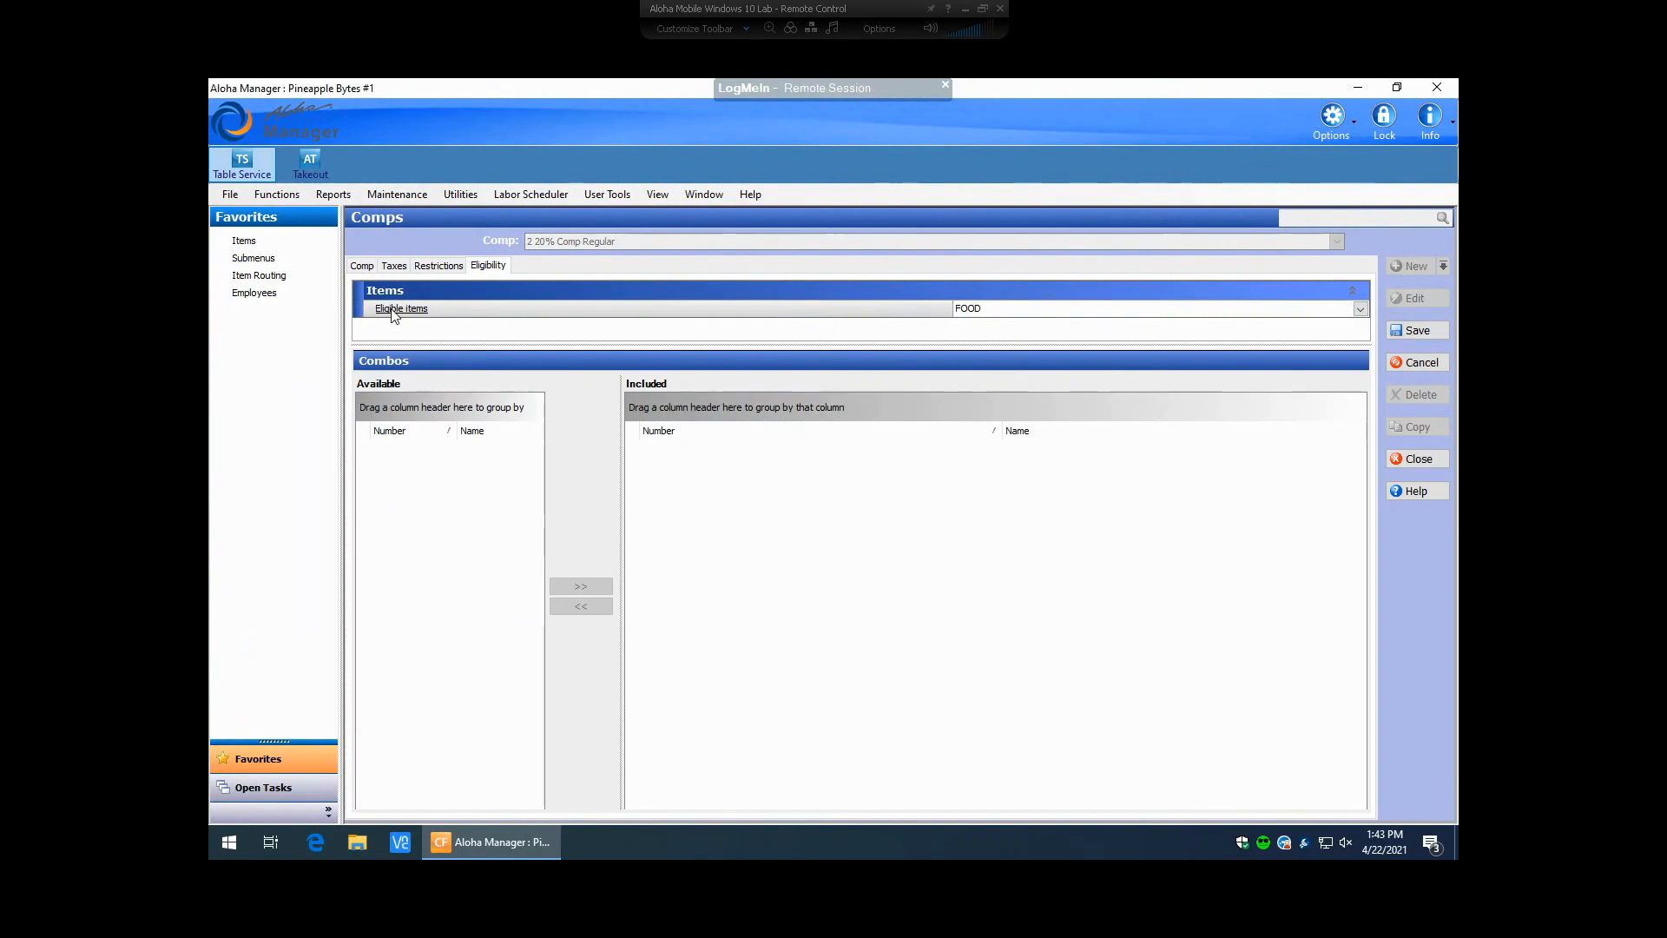
left_click(1361, 310)
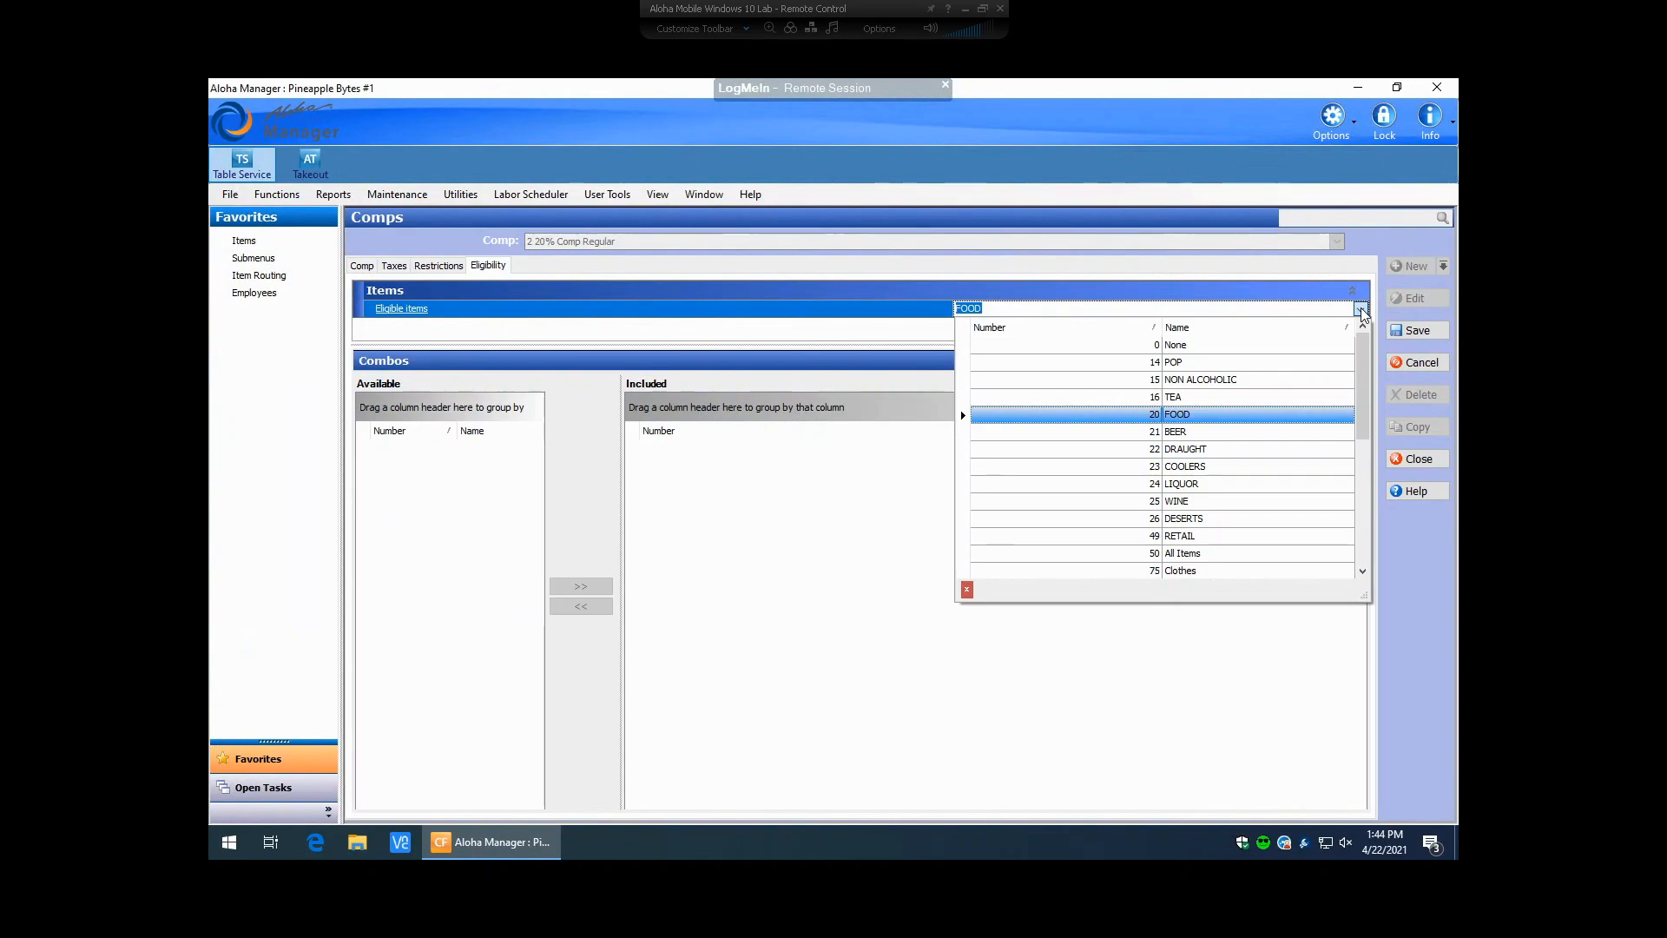
key("Down")
key("Down")
key("Down")
key("Down")
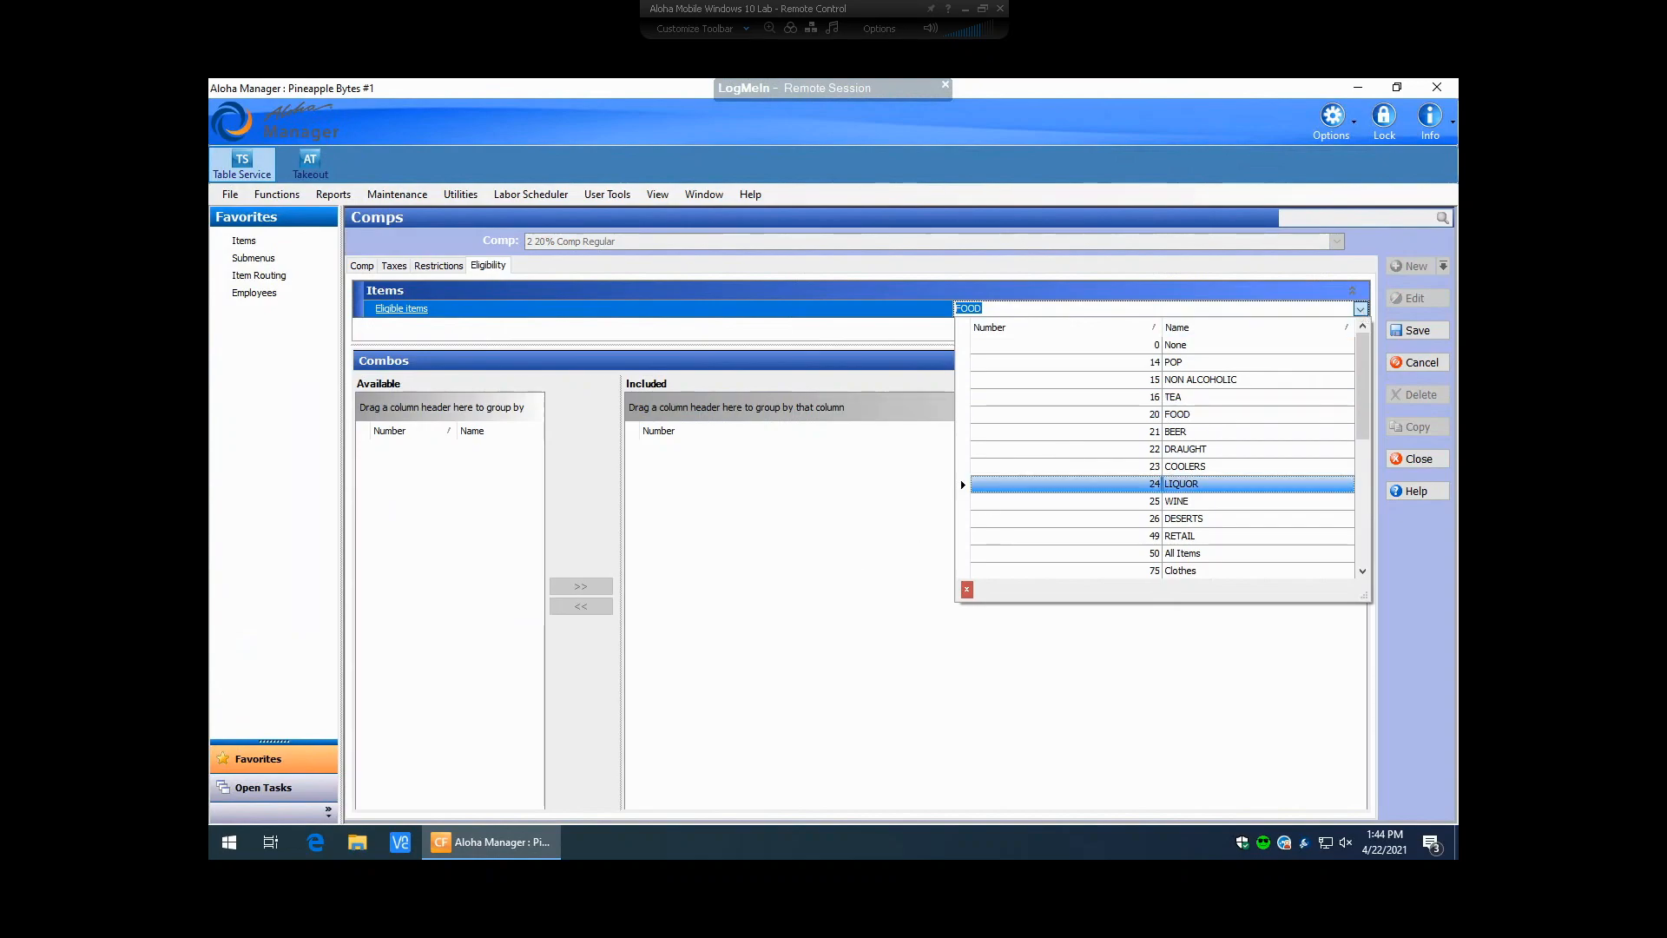
left_click(769, 542)
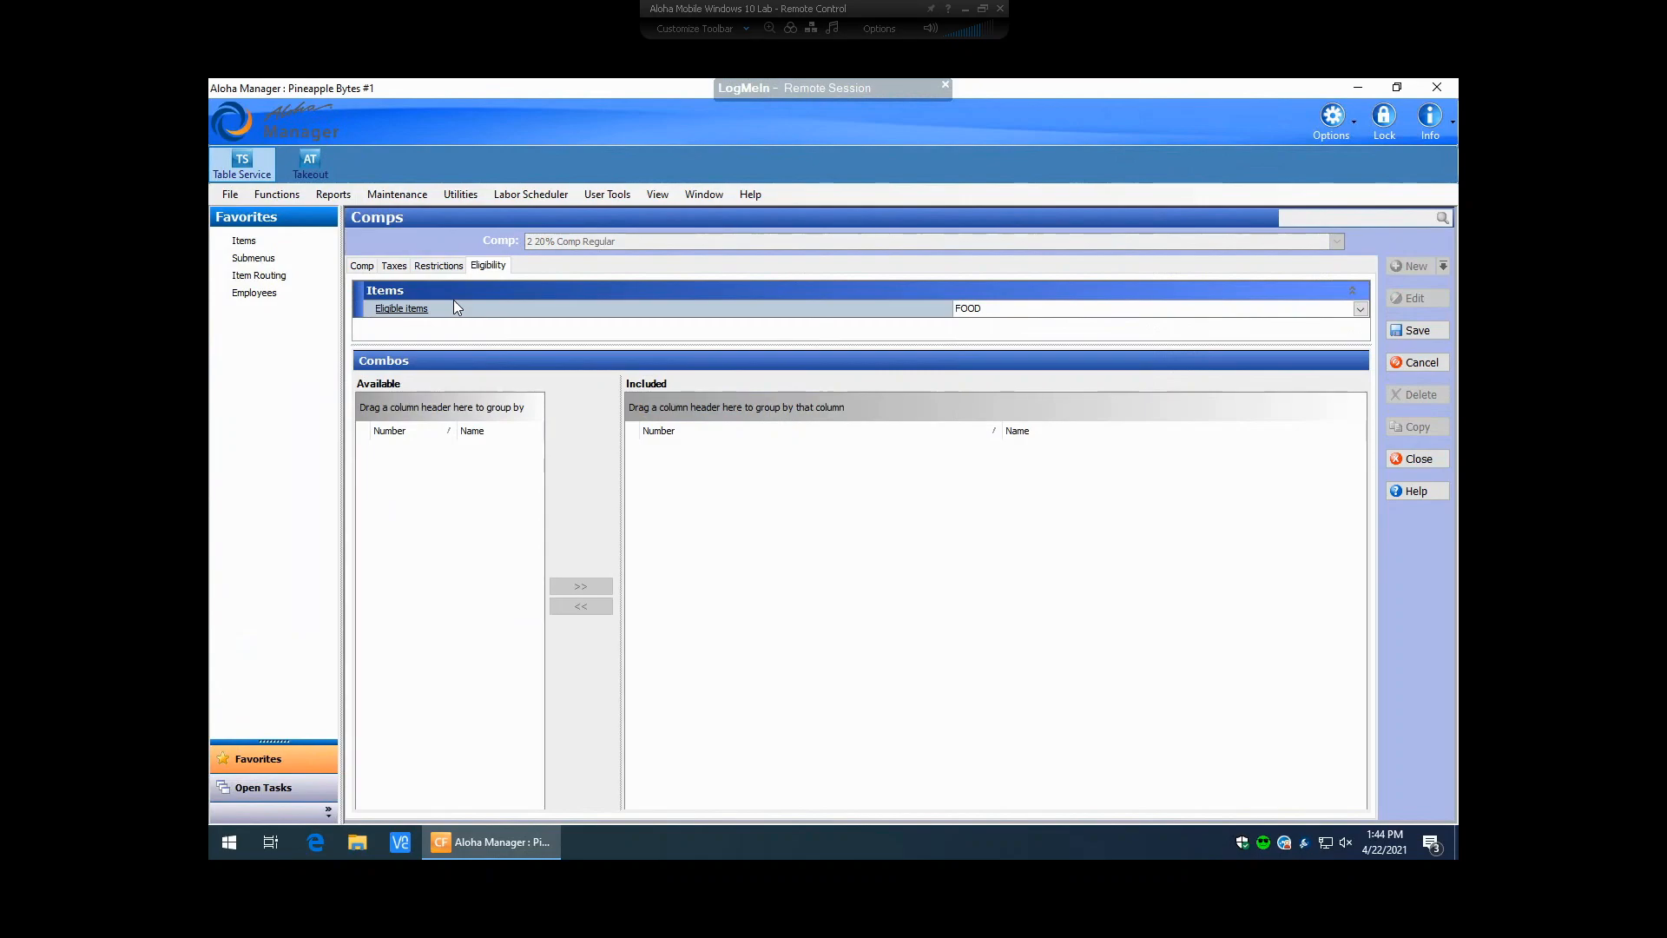
Step: Return to the comp's general settings and save the changes to the 20% Comp
left_click(358, 267)
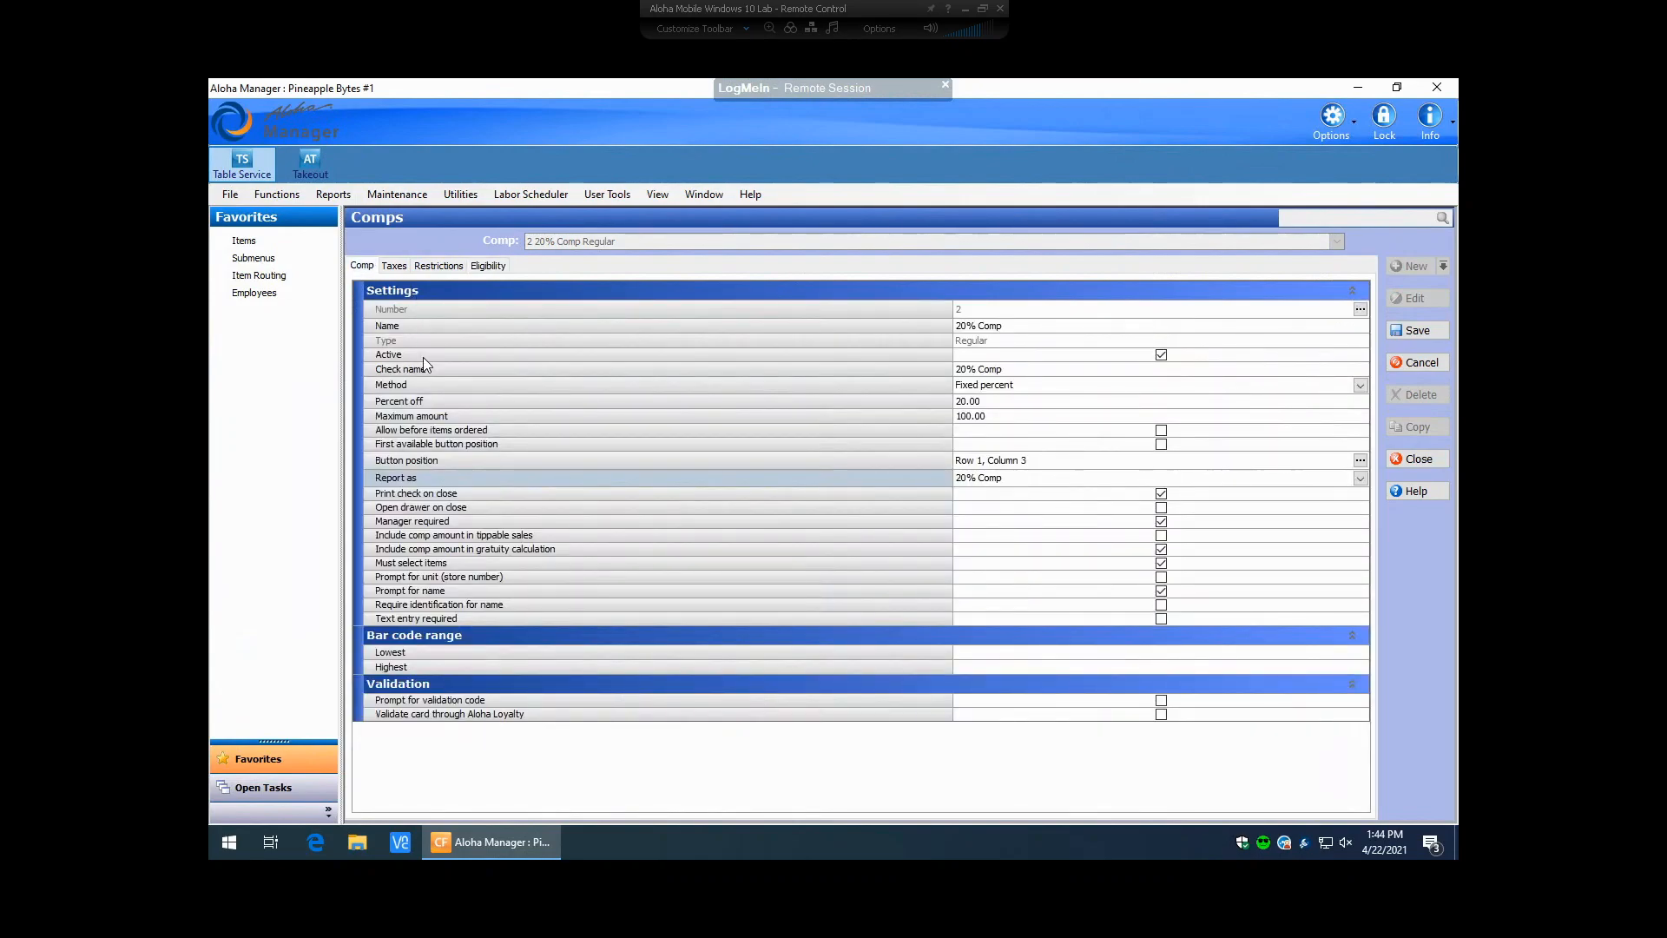
left_click(393, 267)
left_click(362, 265)
left_click(1417, 331)
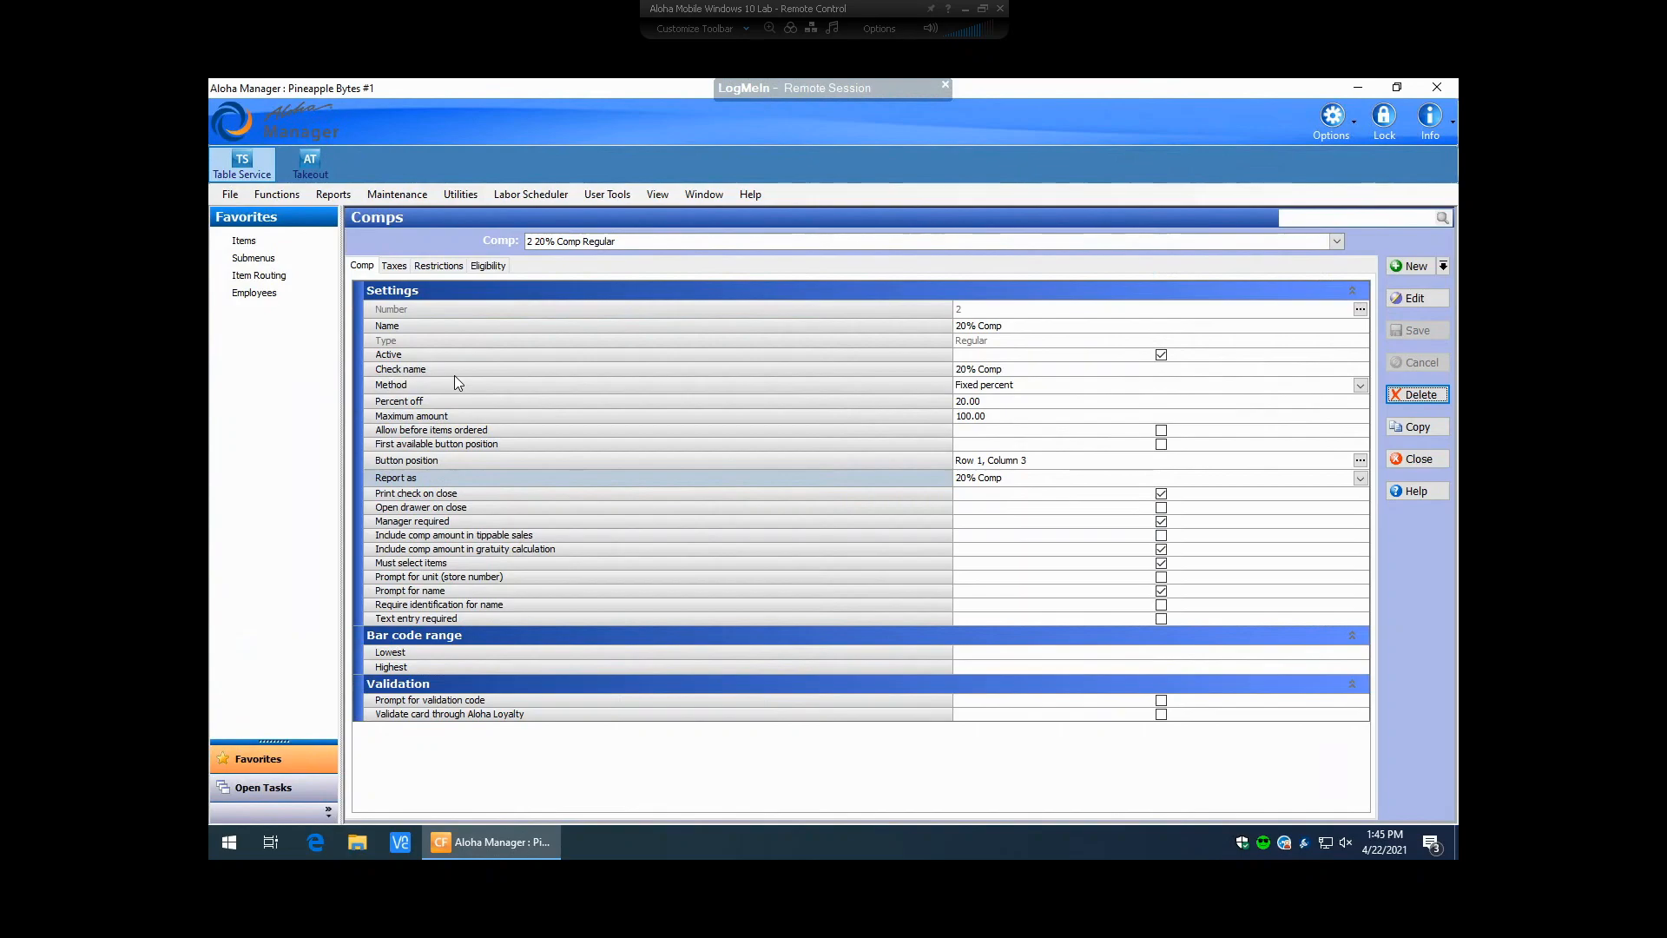
Step: Open the menu categories for maintenance and review the list of existing categories
left_click(400, 194)
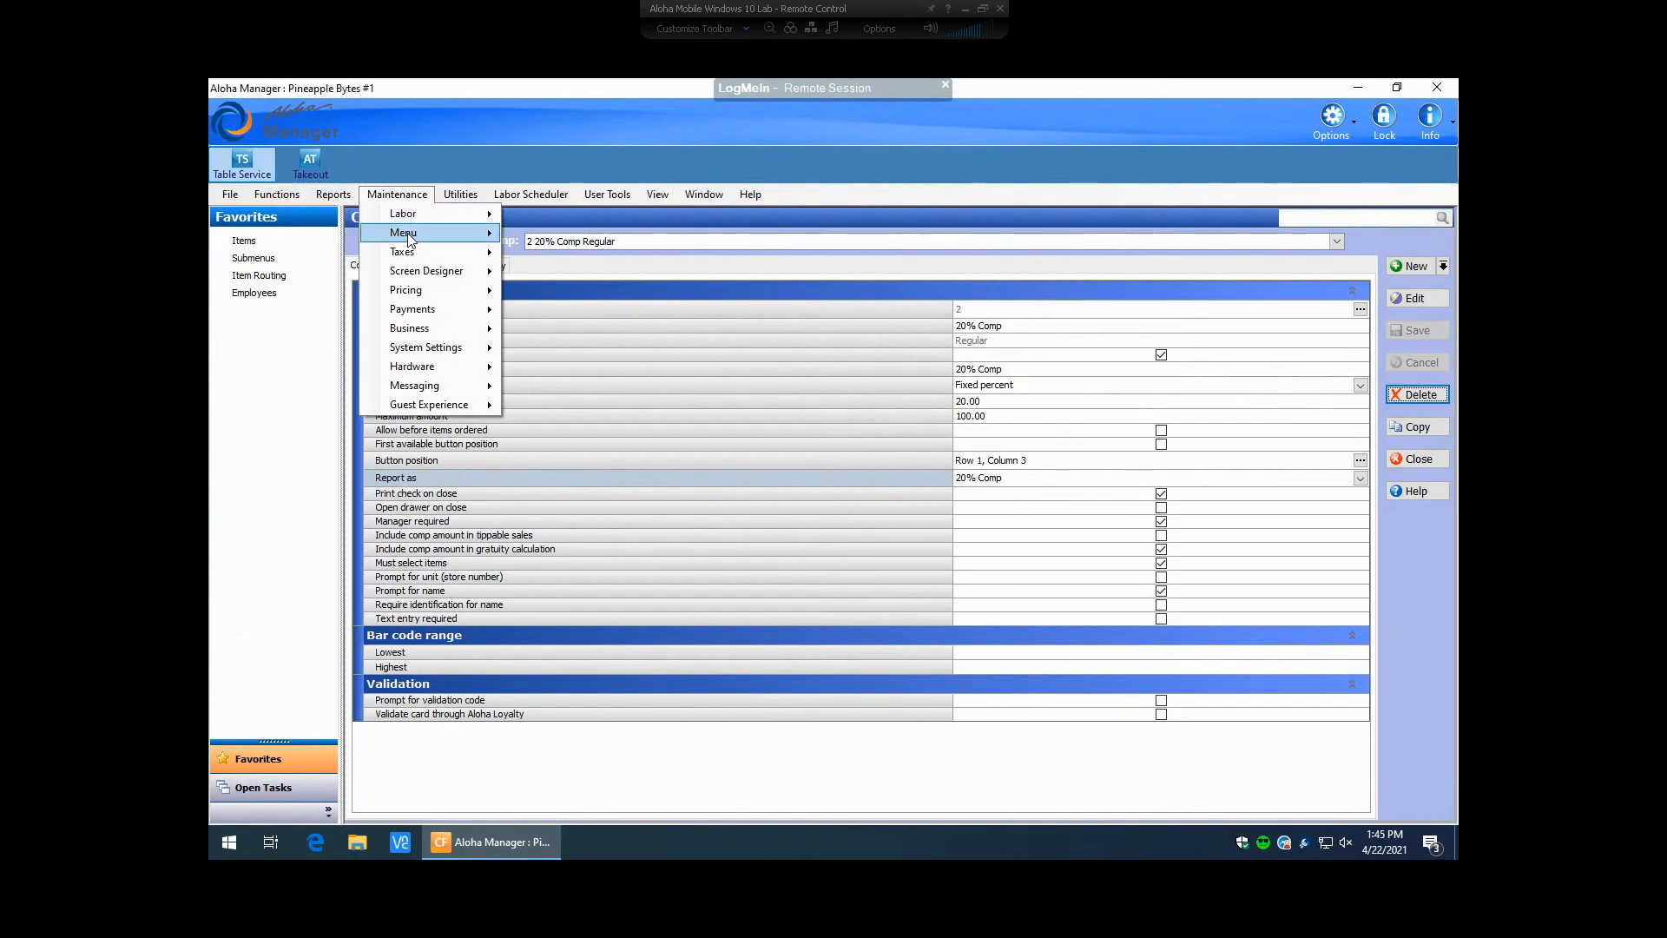
mouse_move(408, 234)
left_click(556, 310)
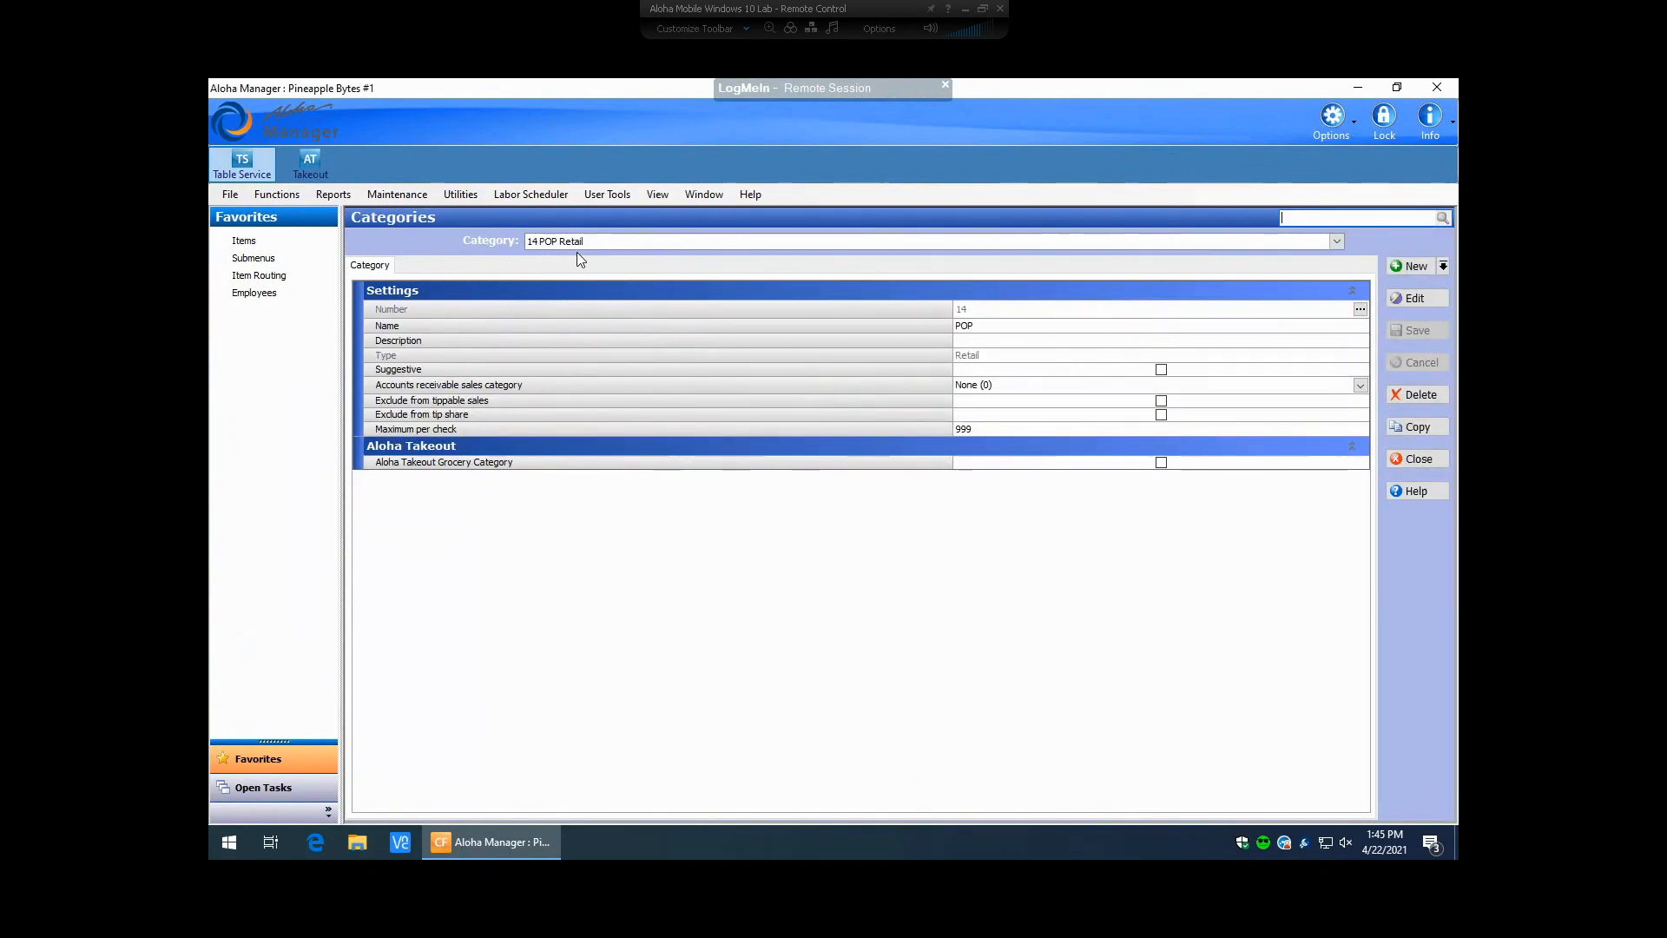
left_click(577, 247)
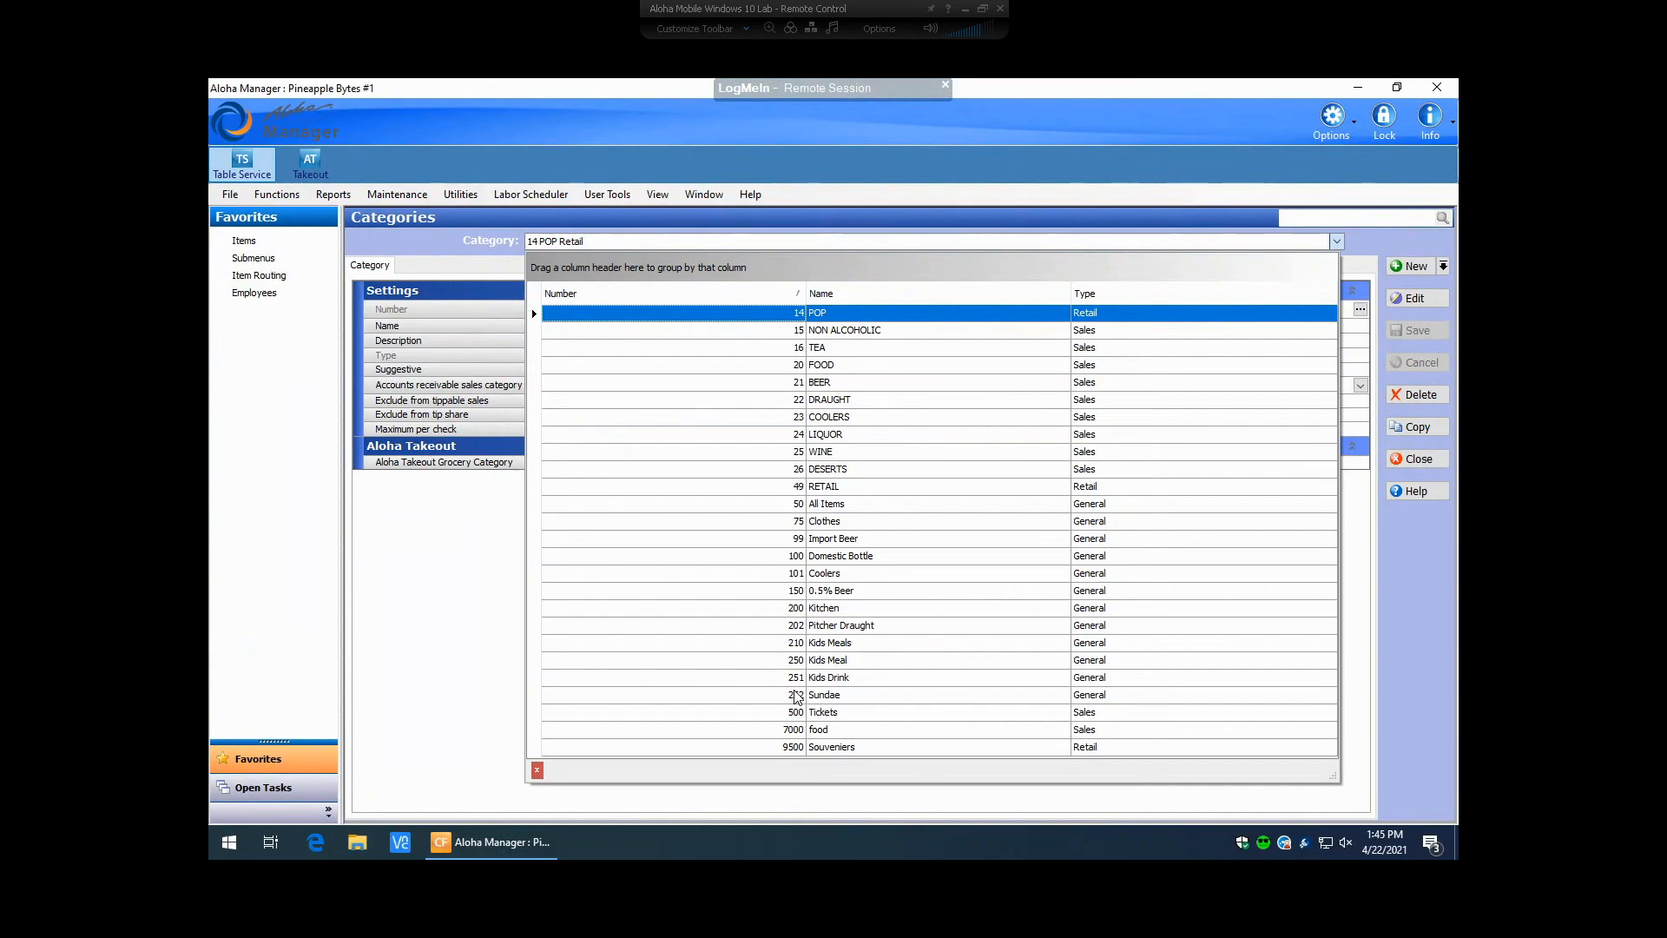
left_click(434, 585)
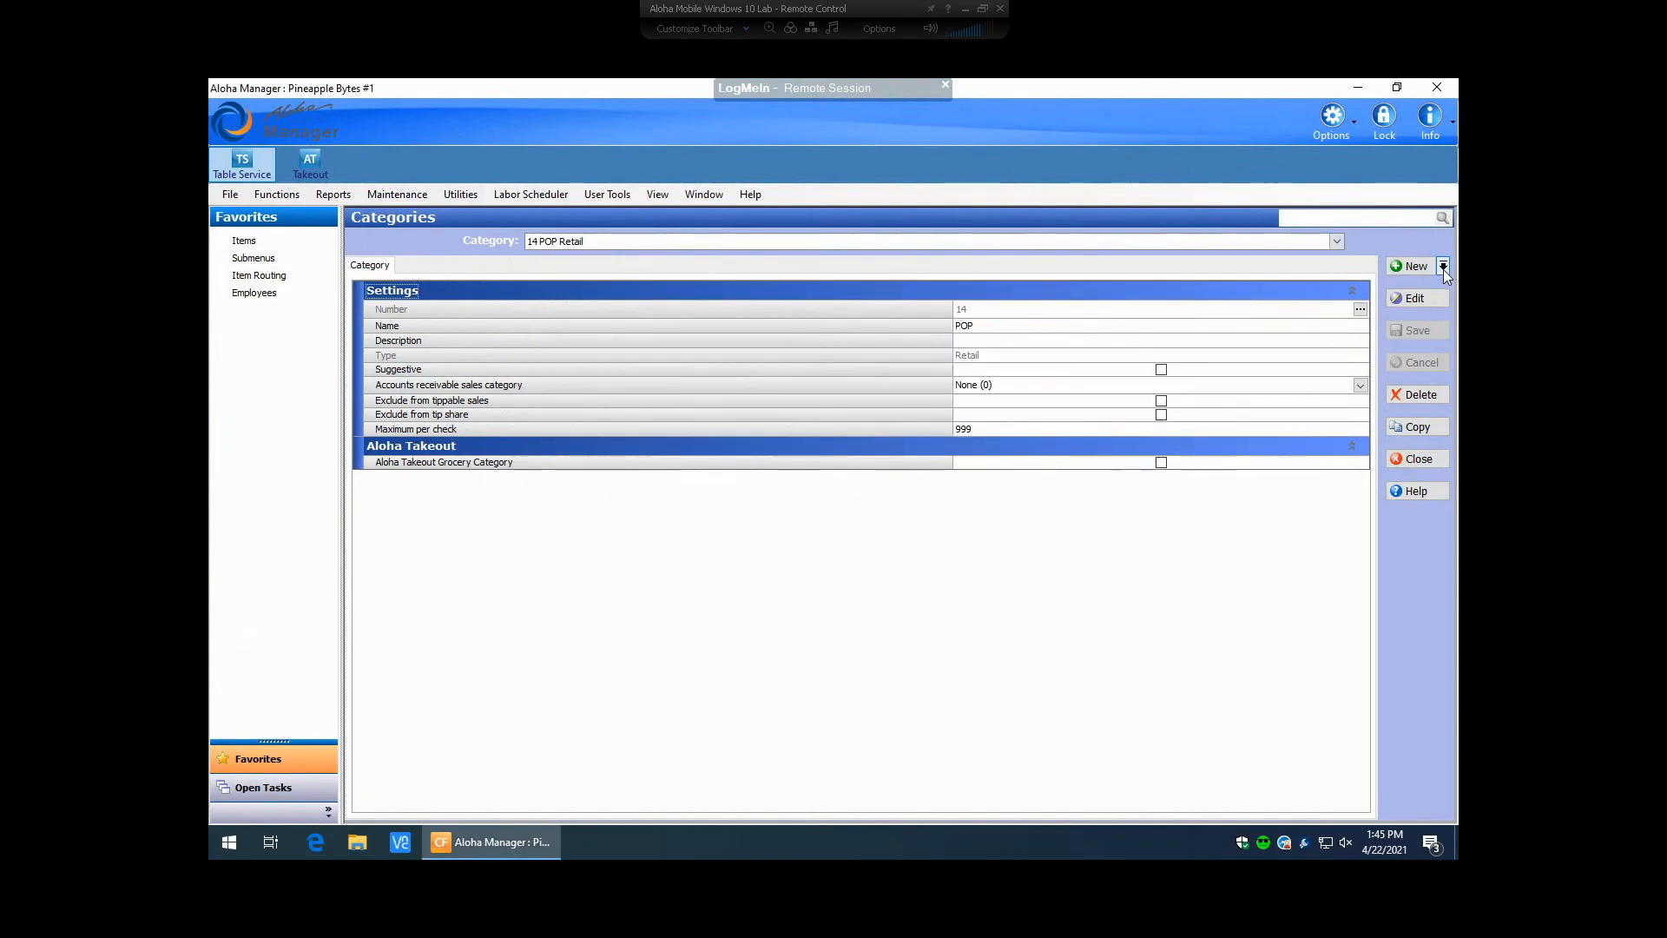
Step: Create a new category of type General with both name and description set to Apps
left_click(1444, 267)
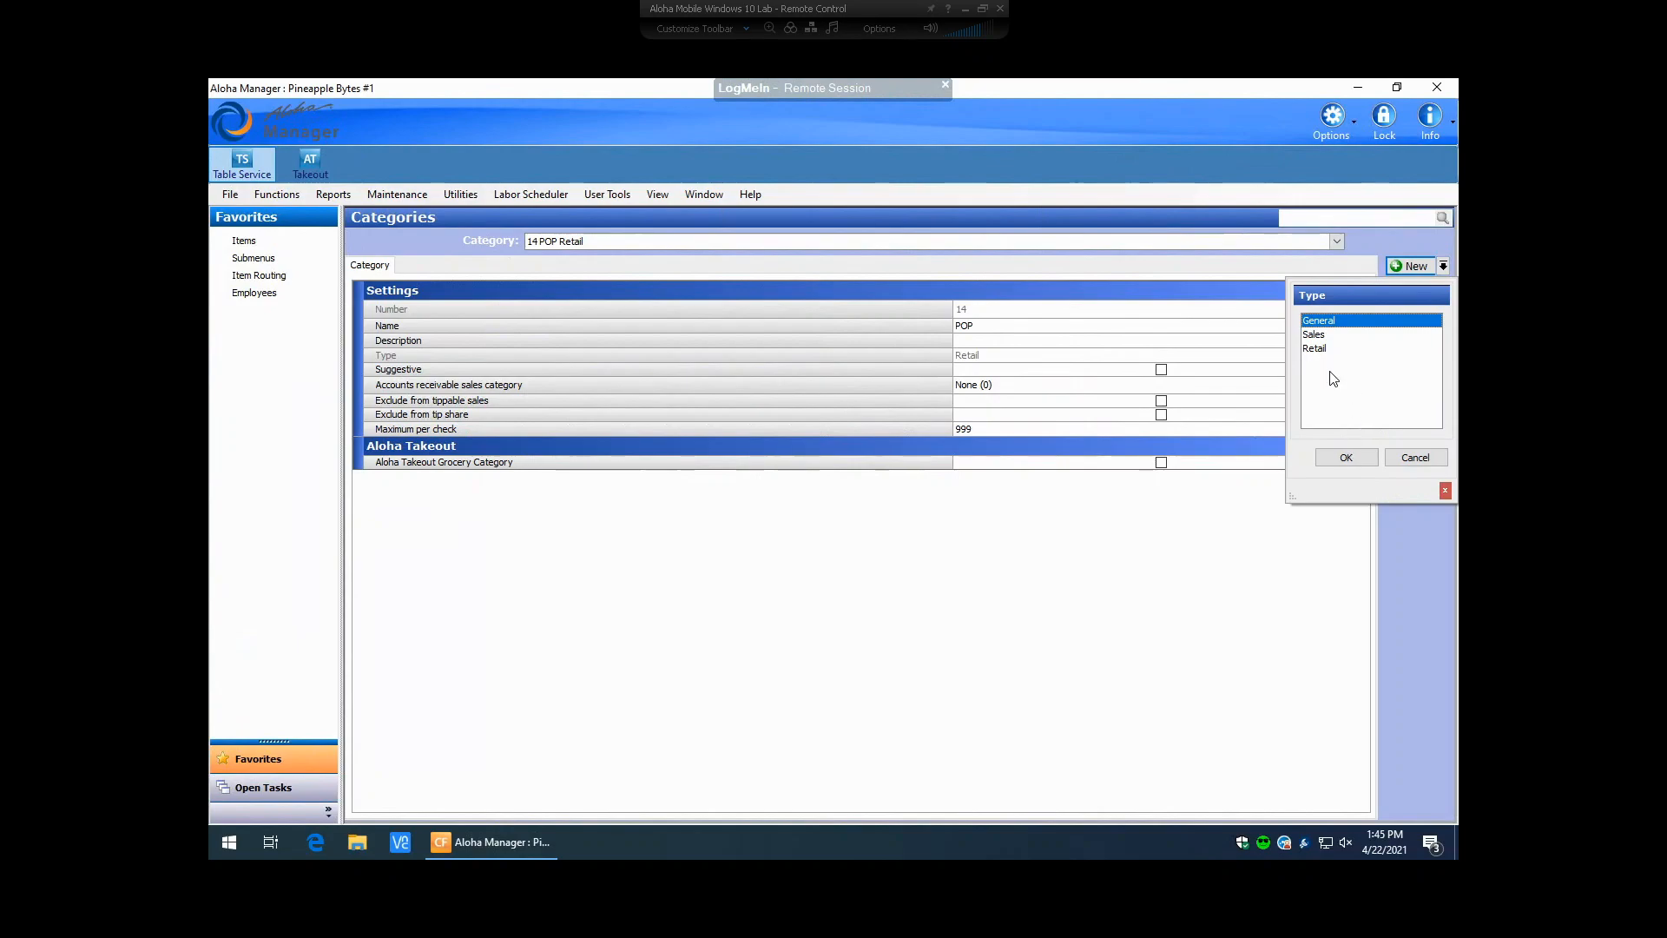
left_click(1325, 461)
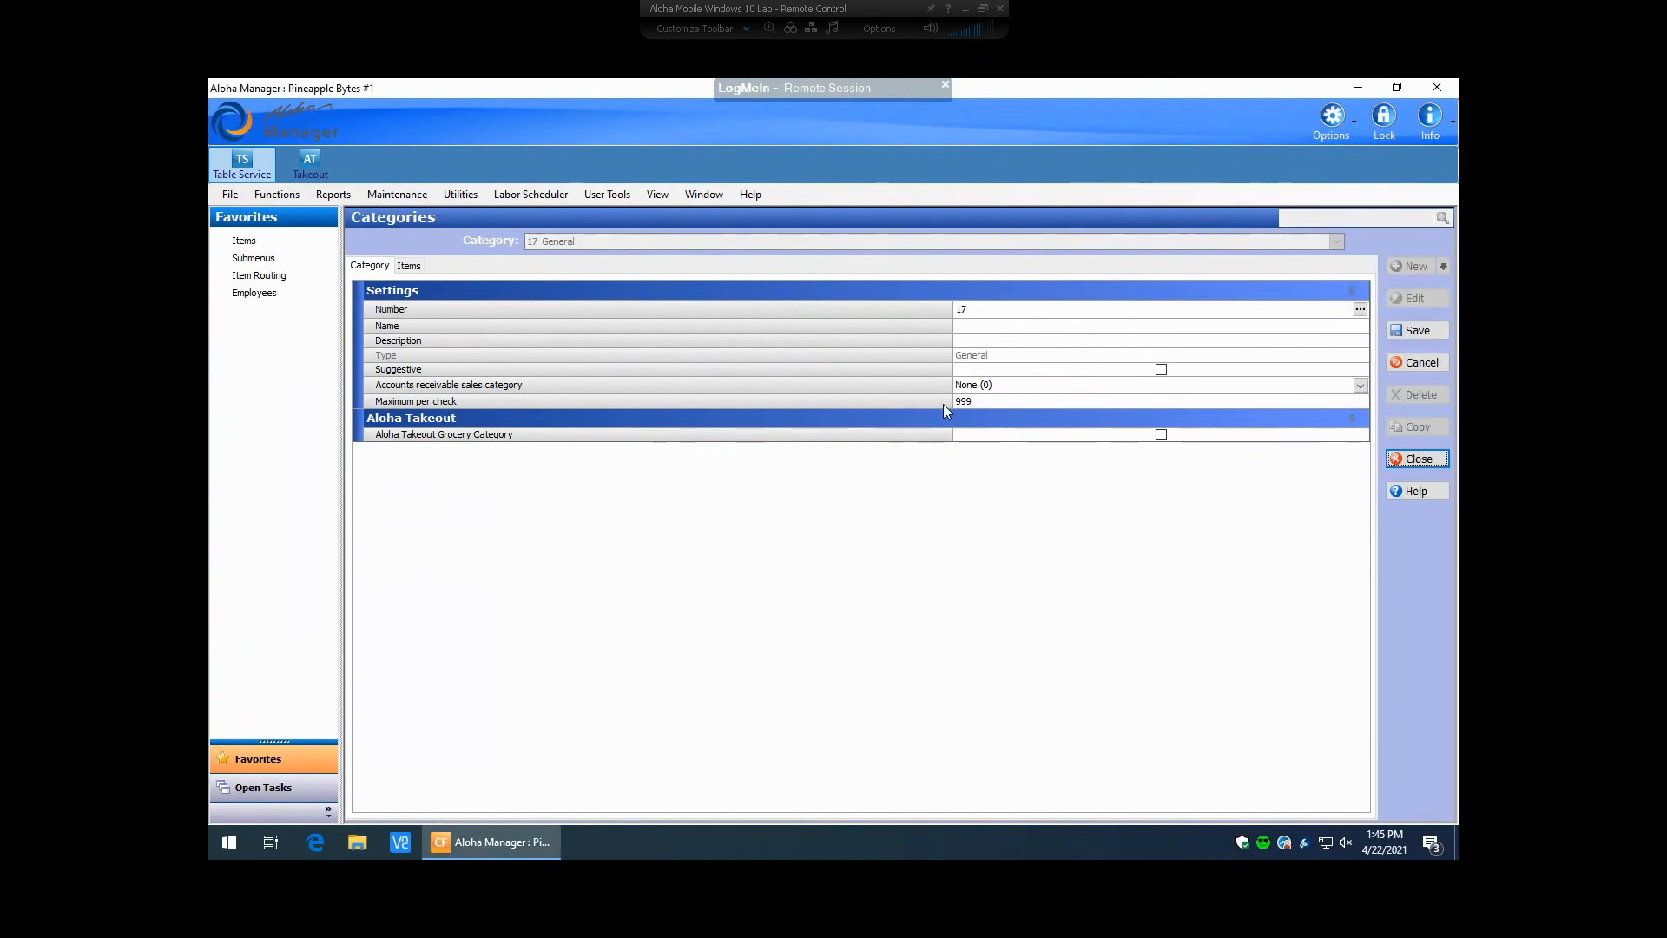
left_click(976, 328)
type("Apps")
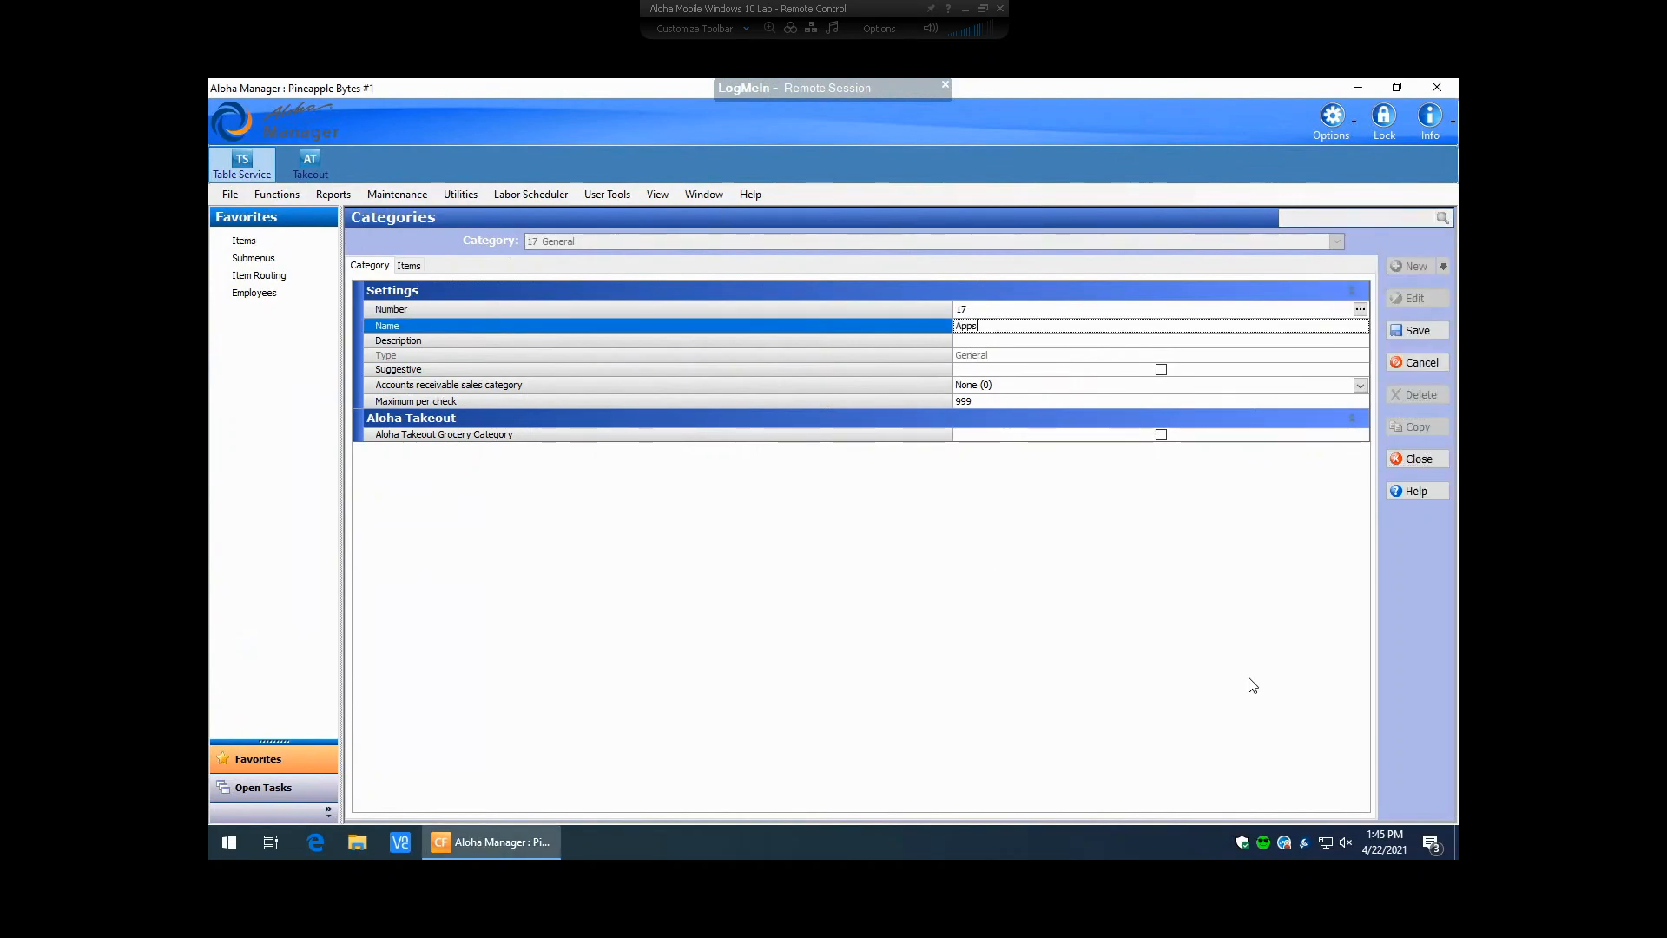
left_click(1043, 345)
type("Apps")
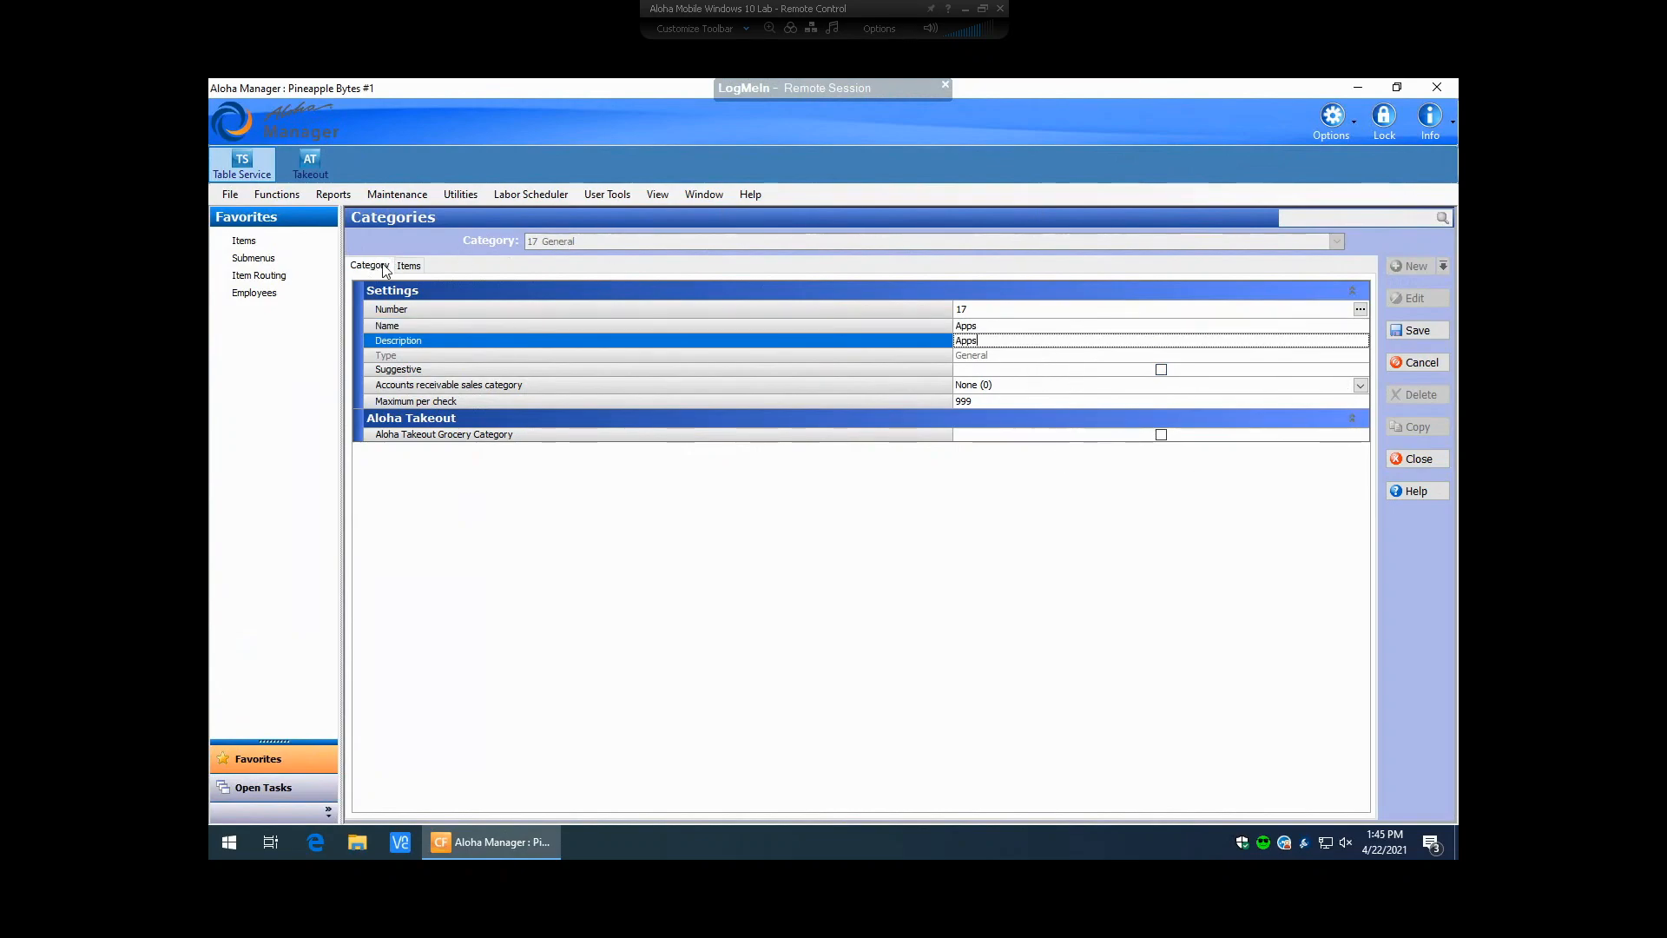
Step: Look through the menu items available for inclusion in the Apps category
left_click(409, 266)
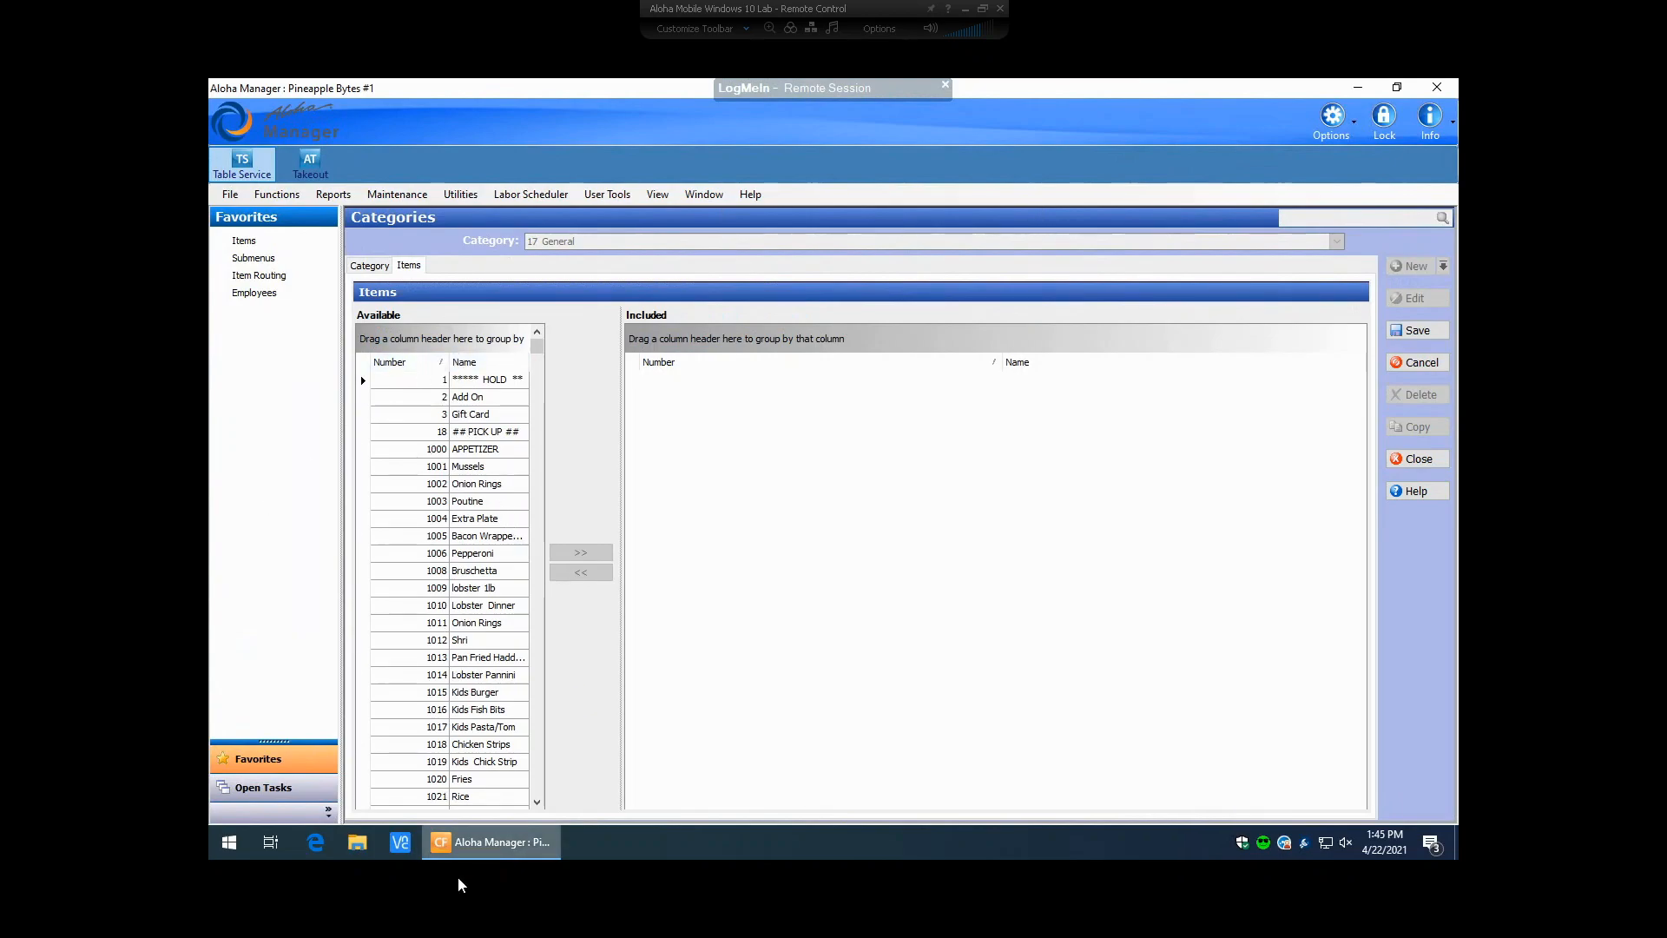
left_click(410, 467)
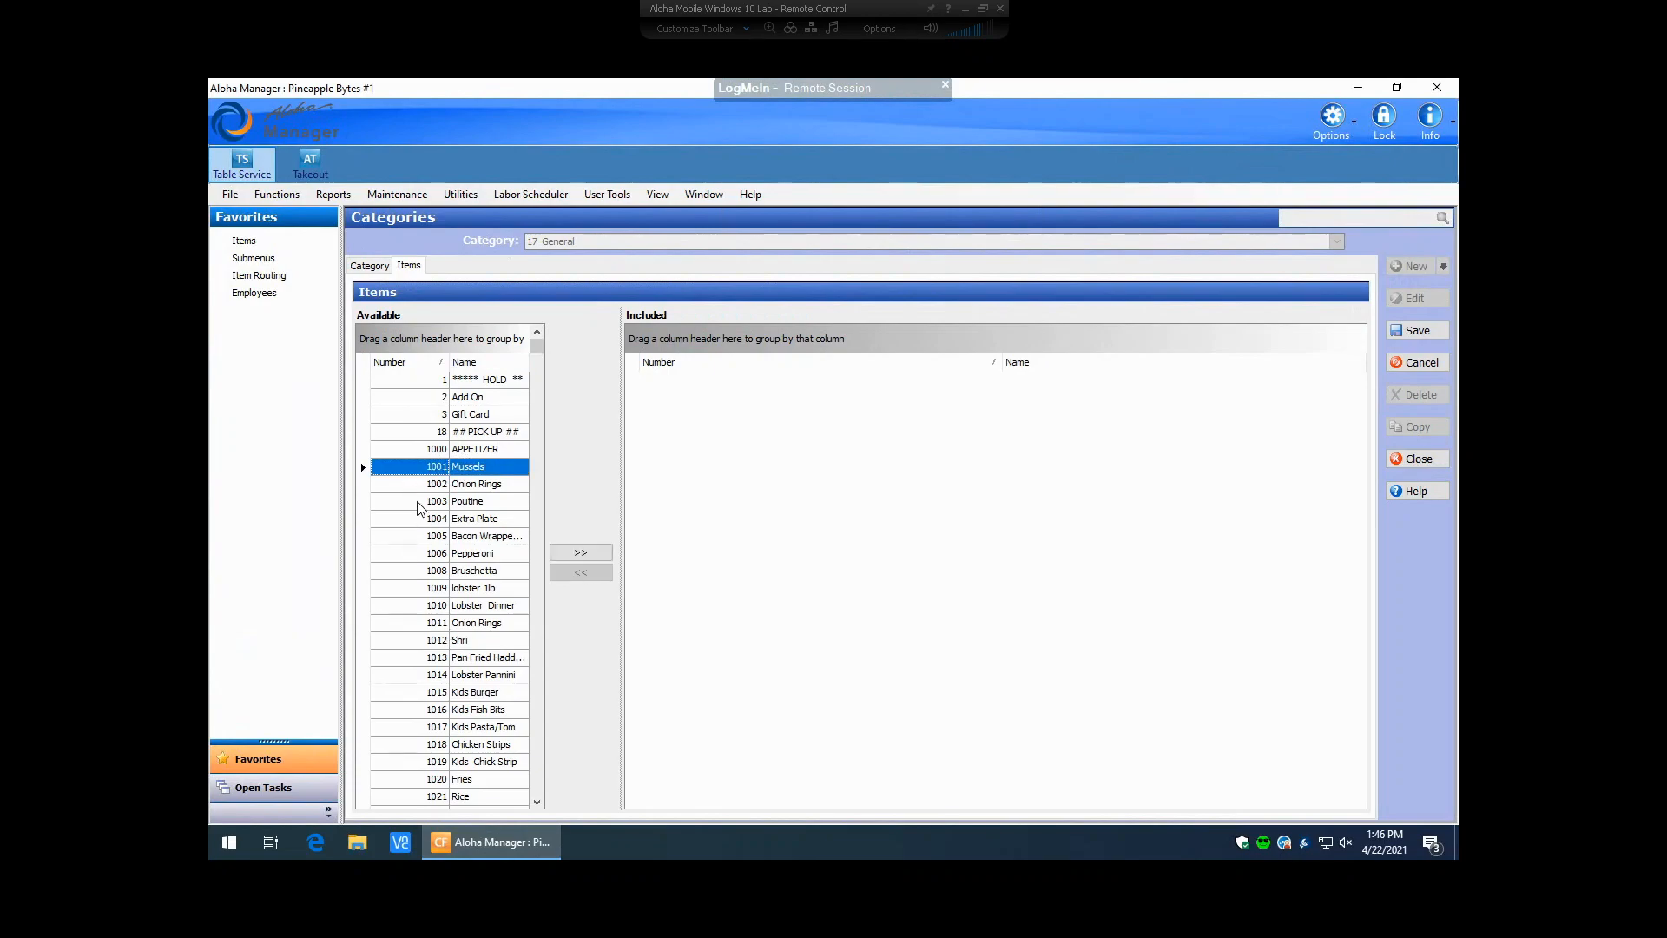
scroll(442, 621, "down", 2)
scroll(442, 621, "down", 11)
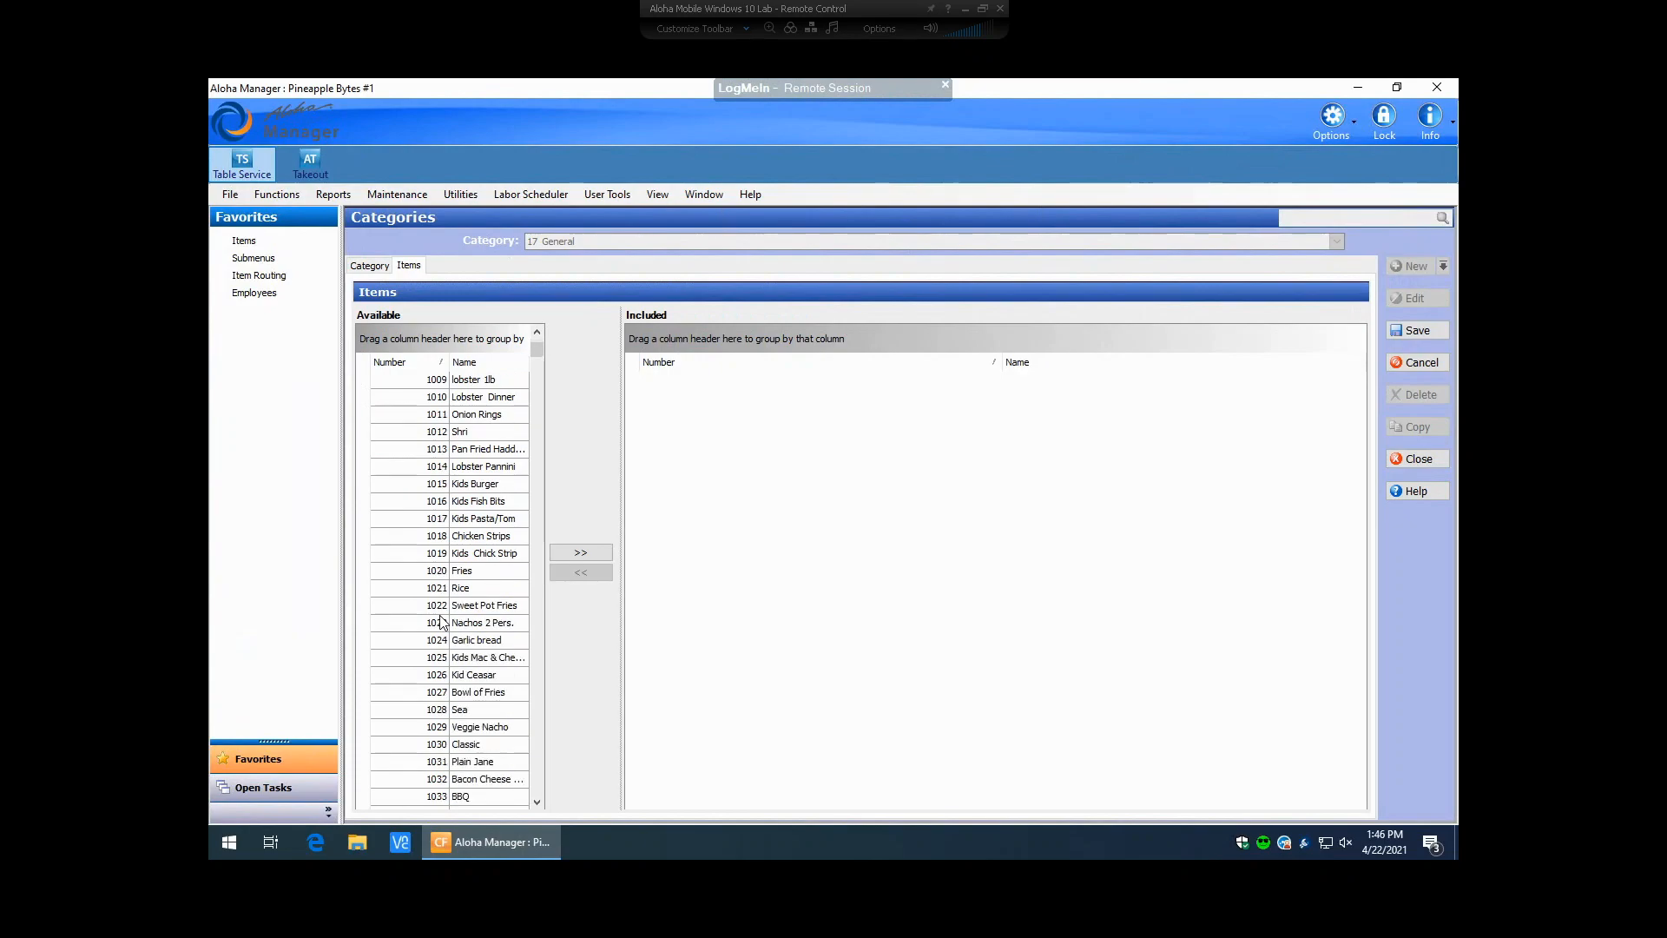
scroll(442, 621, "down", 11)
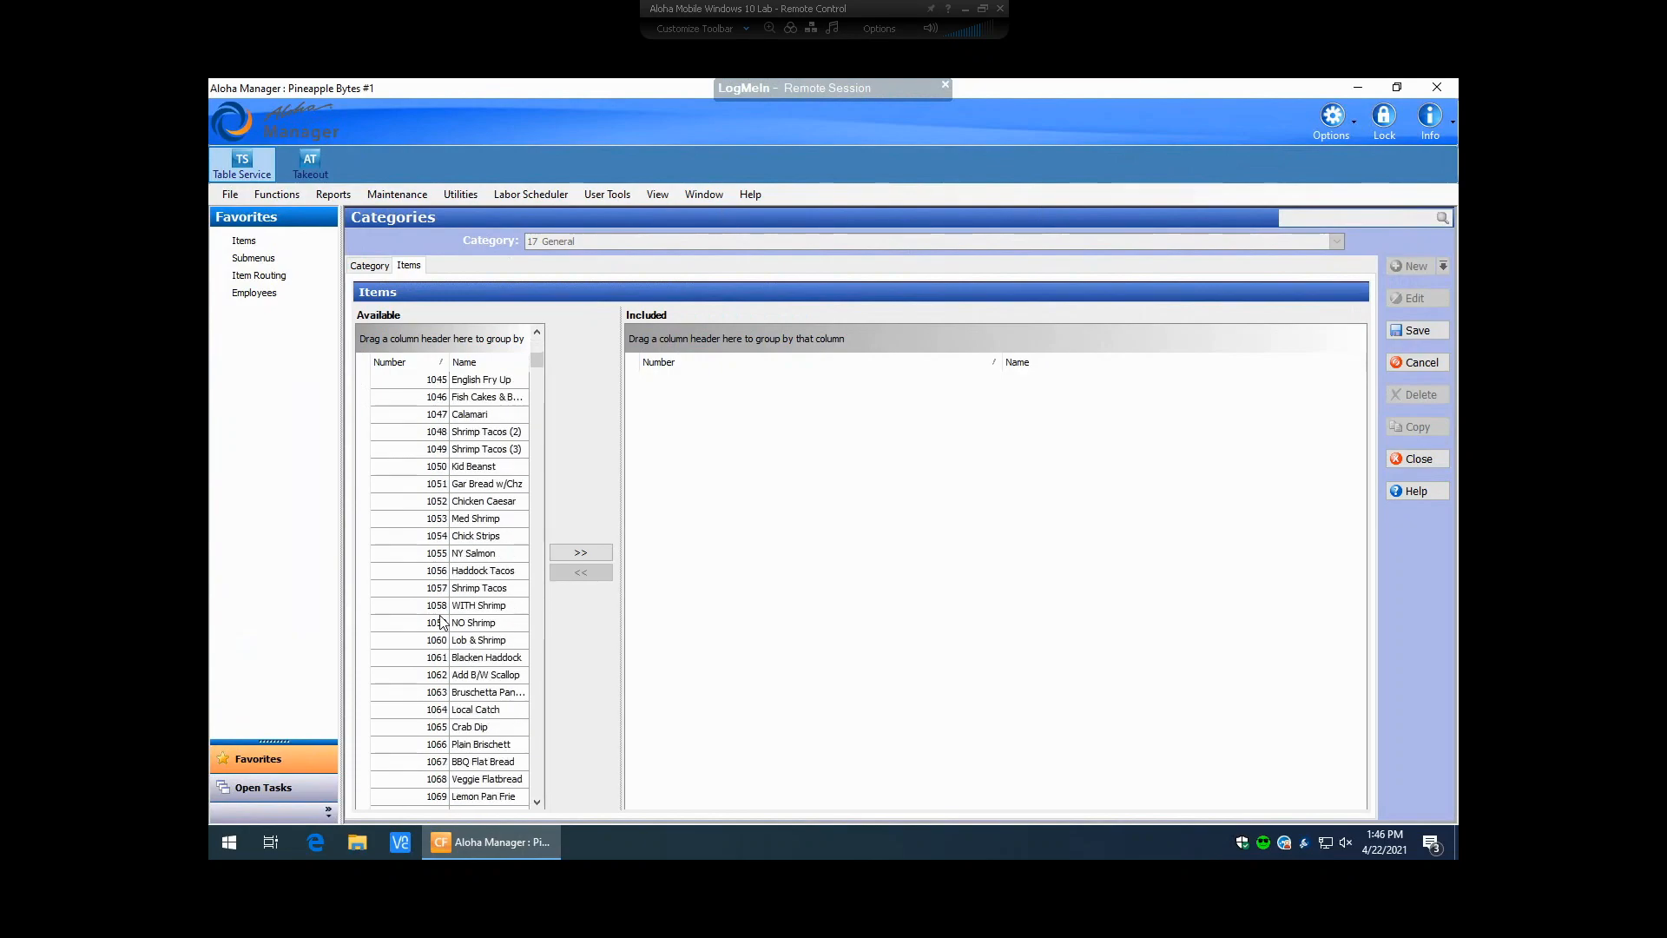
scroll(442, 621, "down", 18)
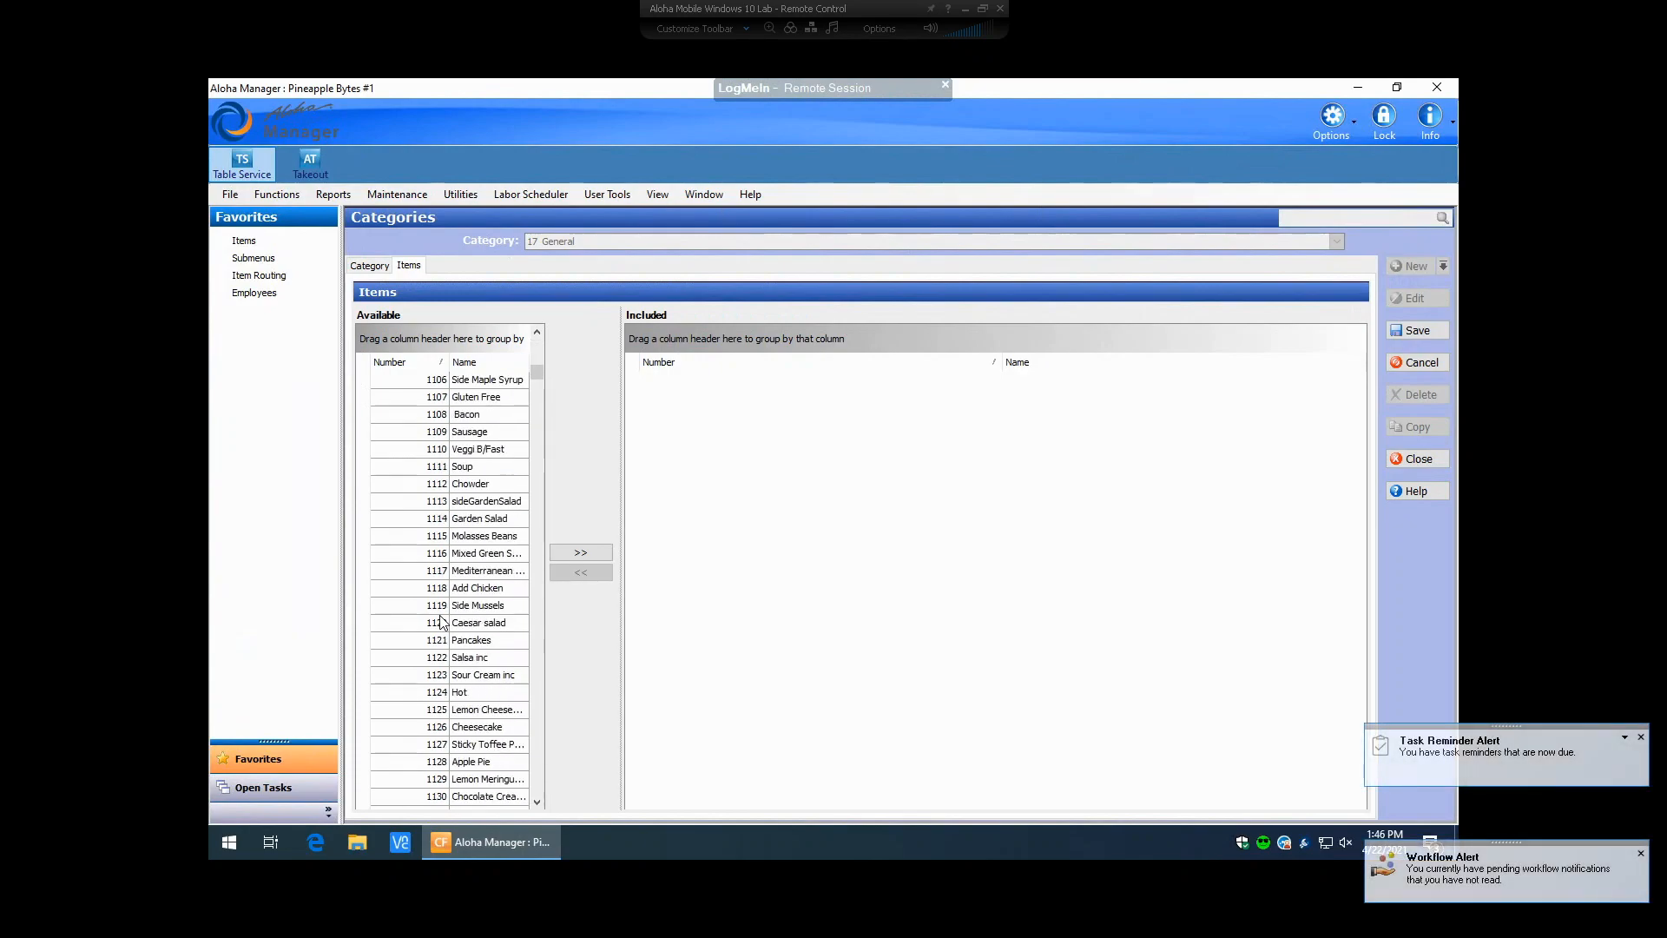
scroll(442, 621, "up", 1)
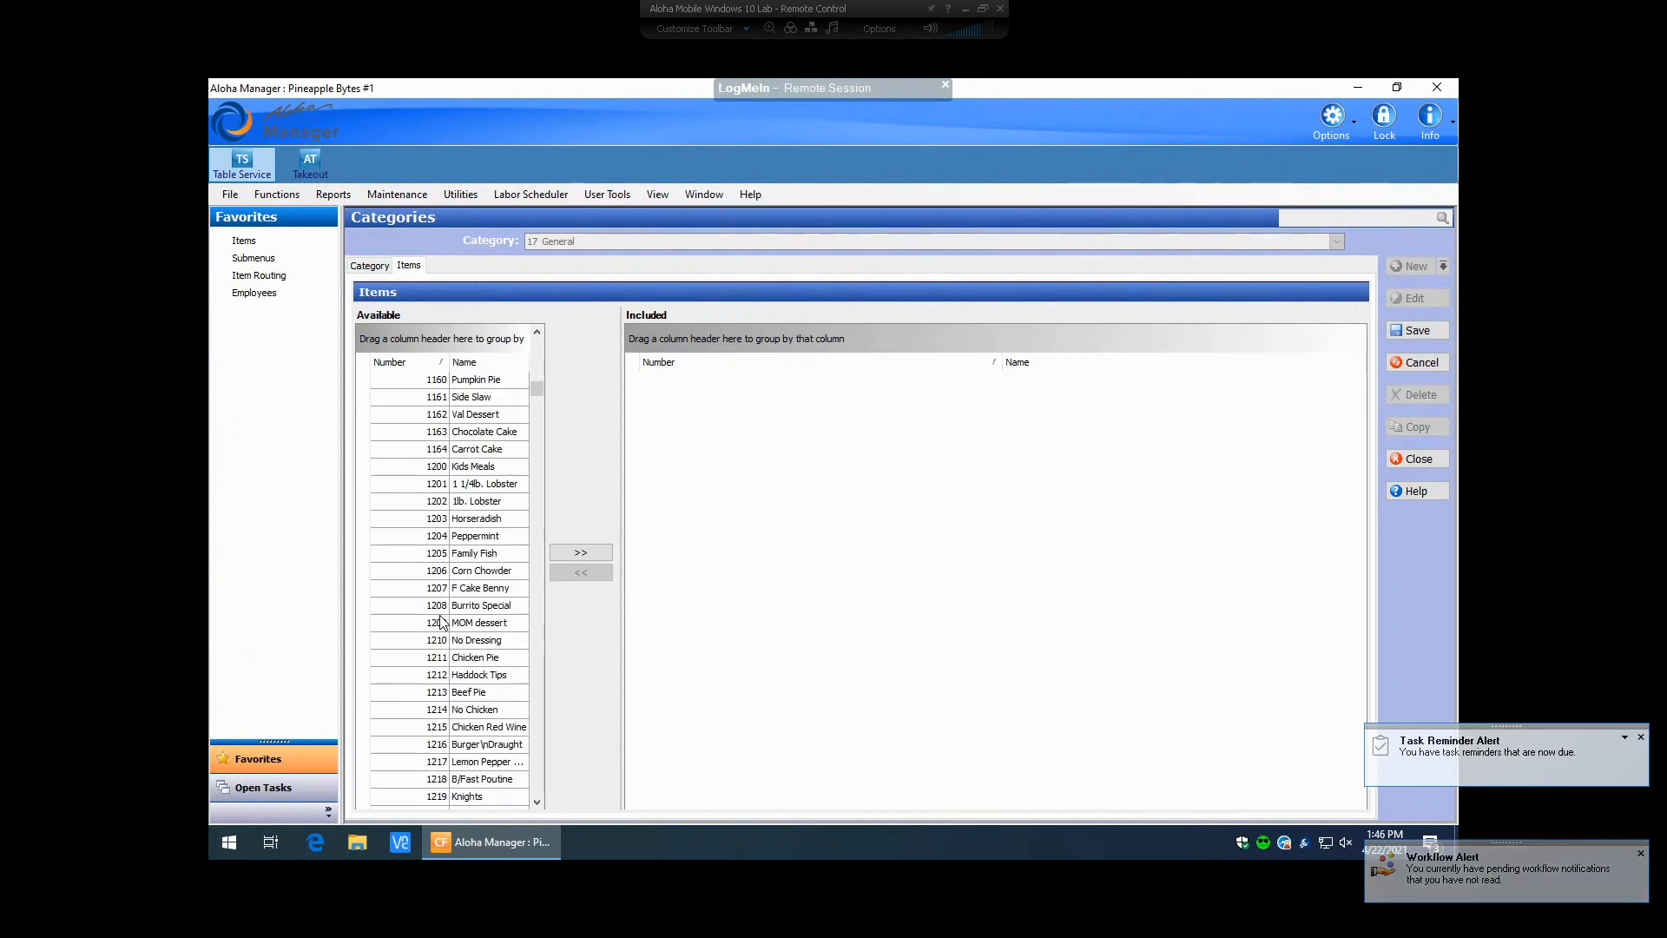
scroll(442, 621, "up", 20)
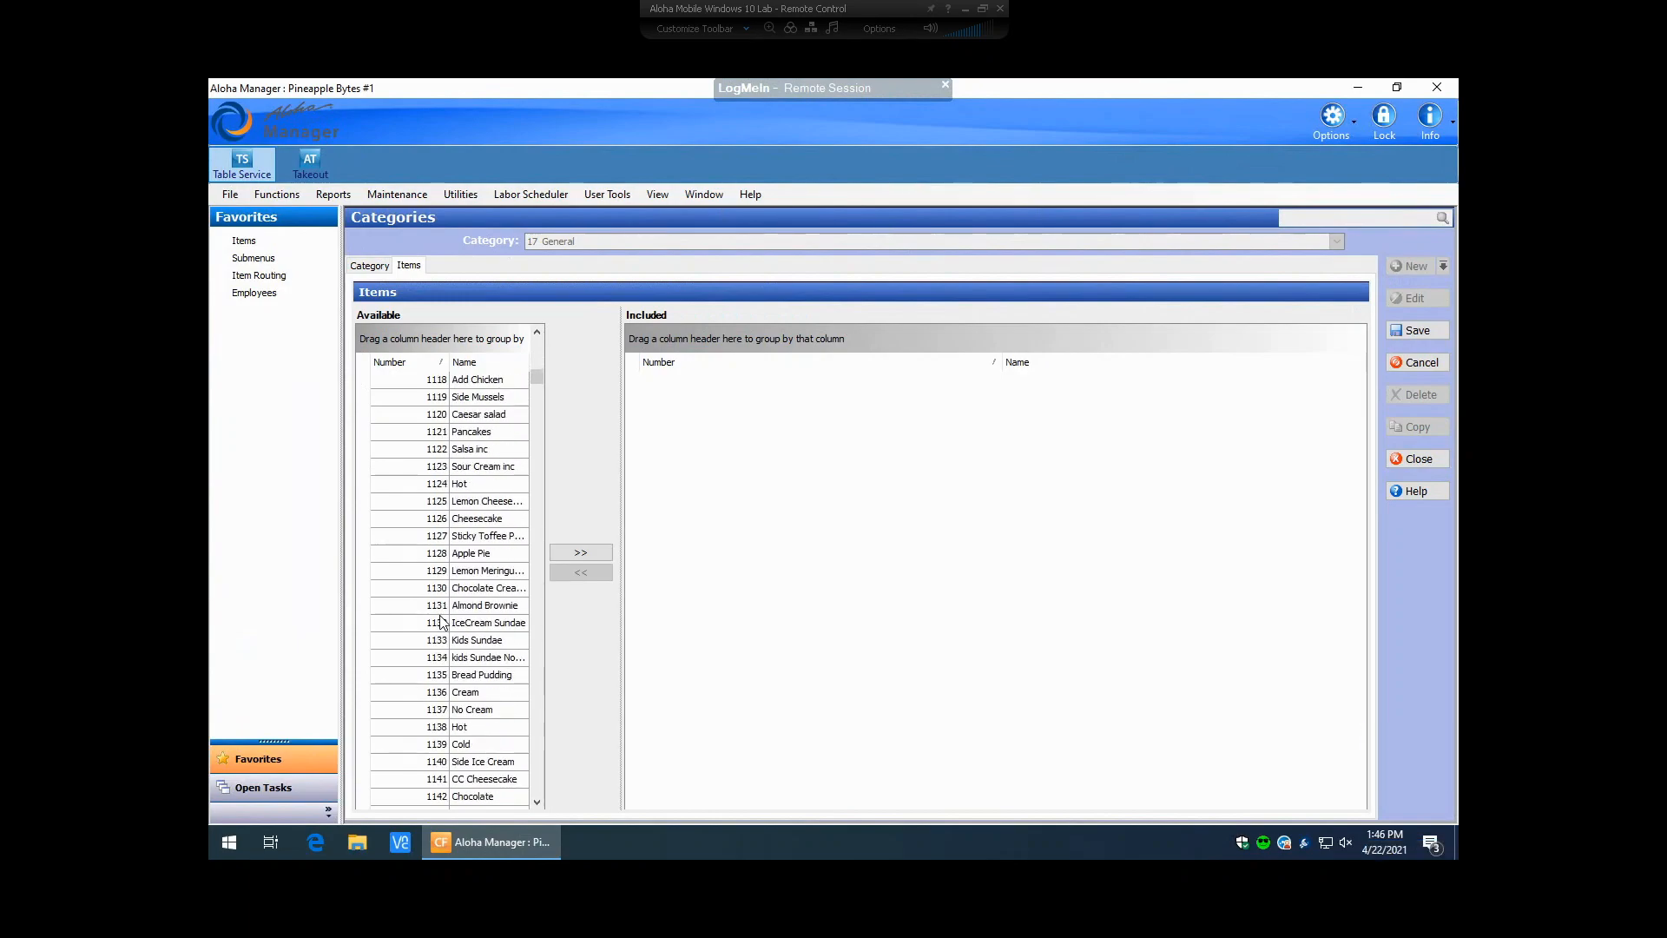
scroll(442, 620, "up", 7)
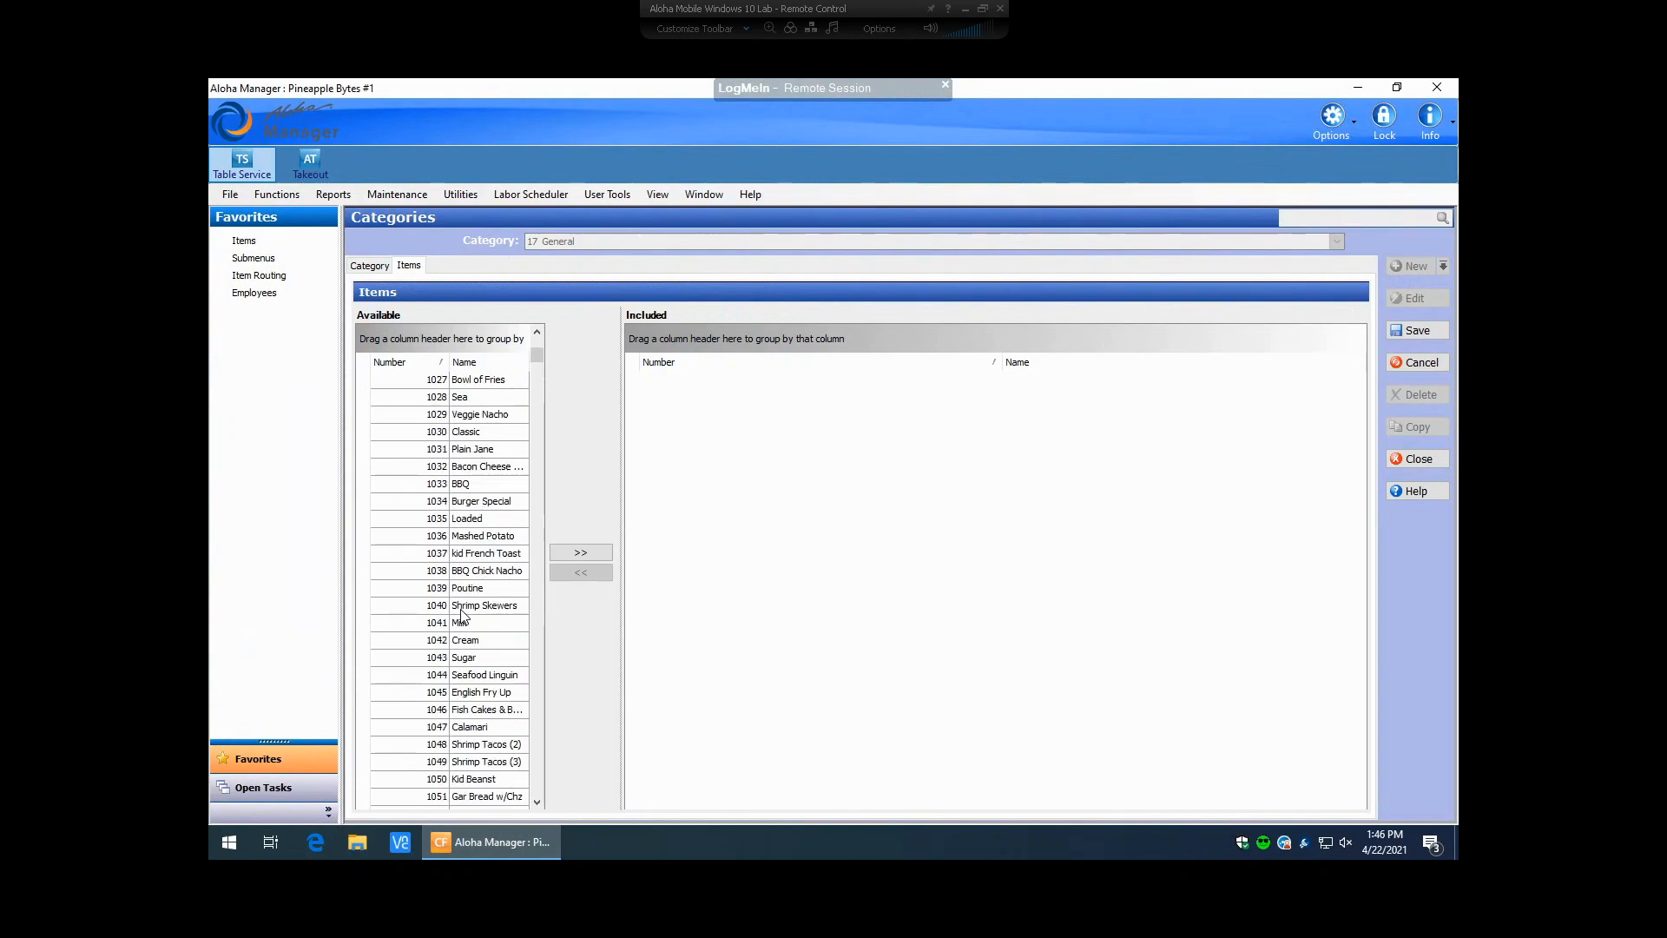
scroll(461, 584, "up", 8)
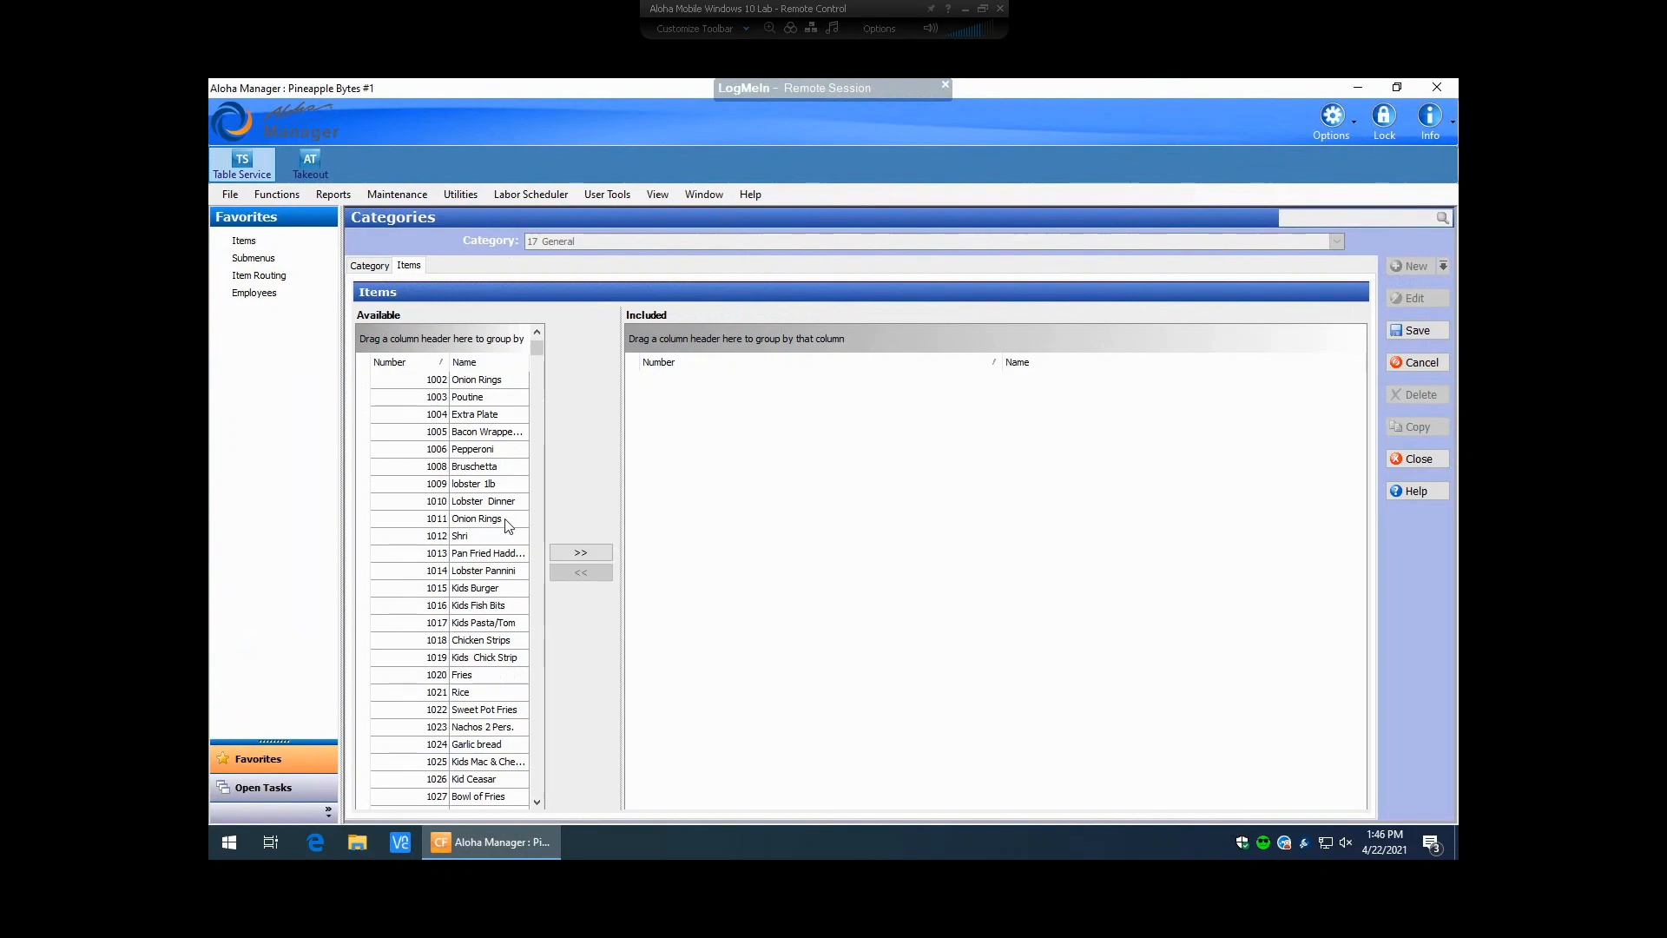
Step: Include the items from 1001 Mussels through 1006 Pepperoni in the Apps category and save it
scroll(504, 520, "up", 2)
left_click(486, 464)
scroll(474, 615, "down", 1)
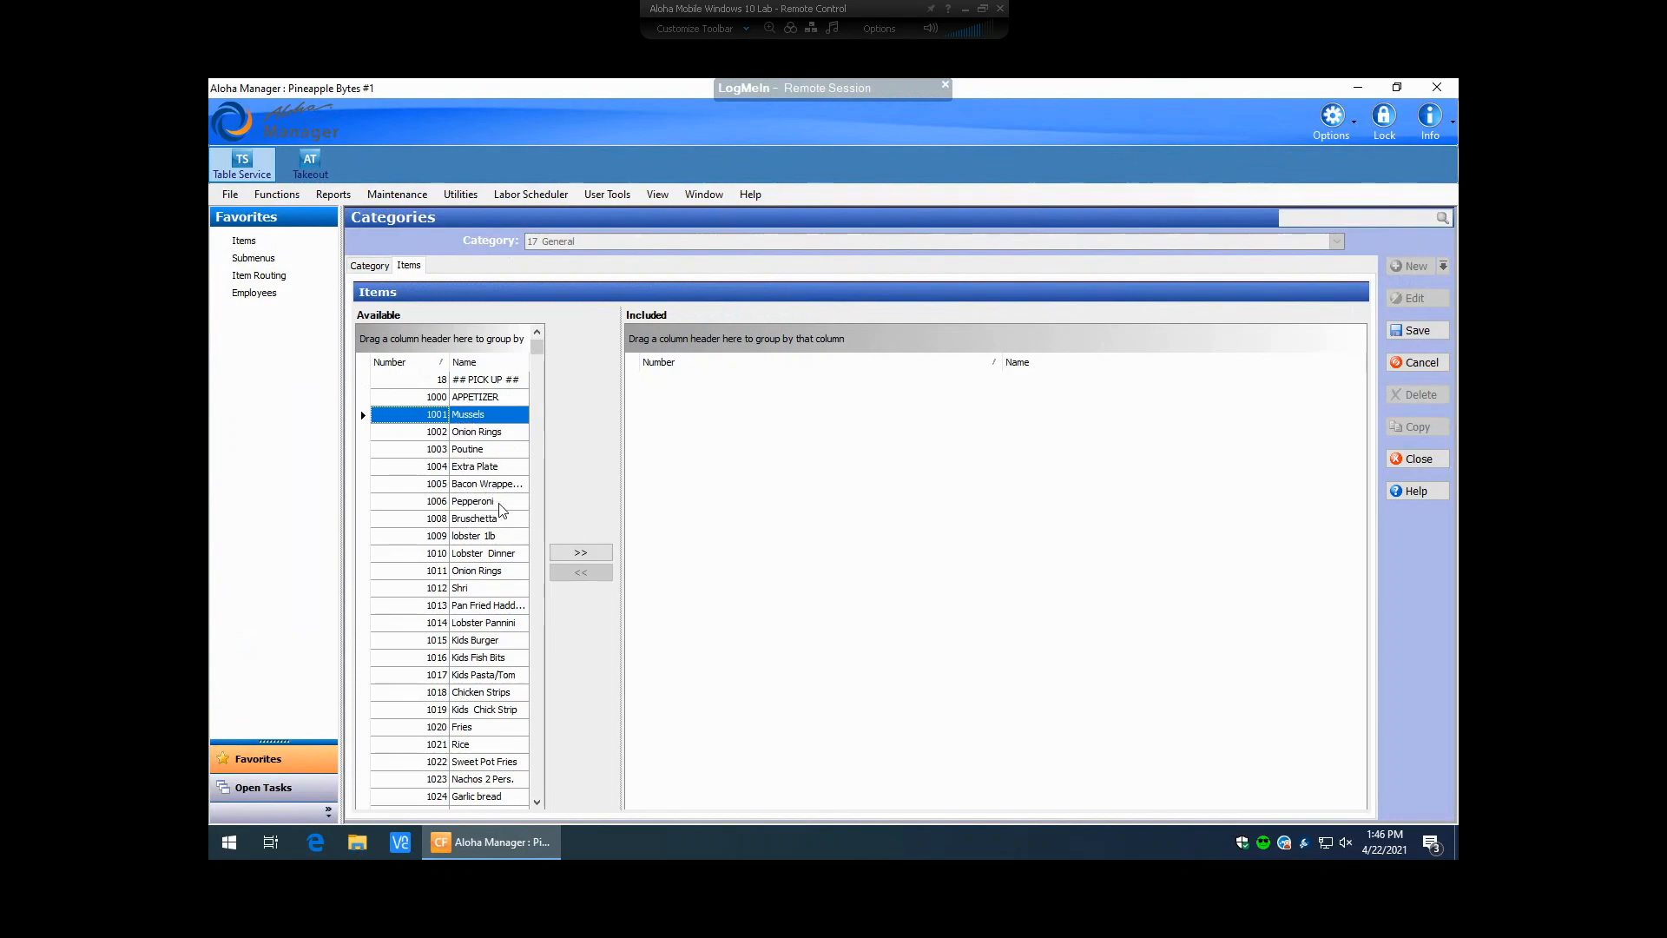
left_click(476, 502, "shift")
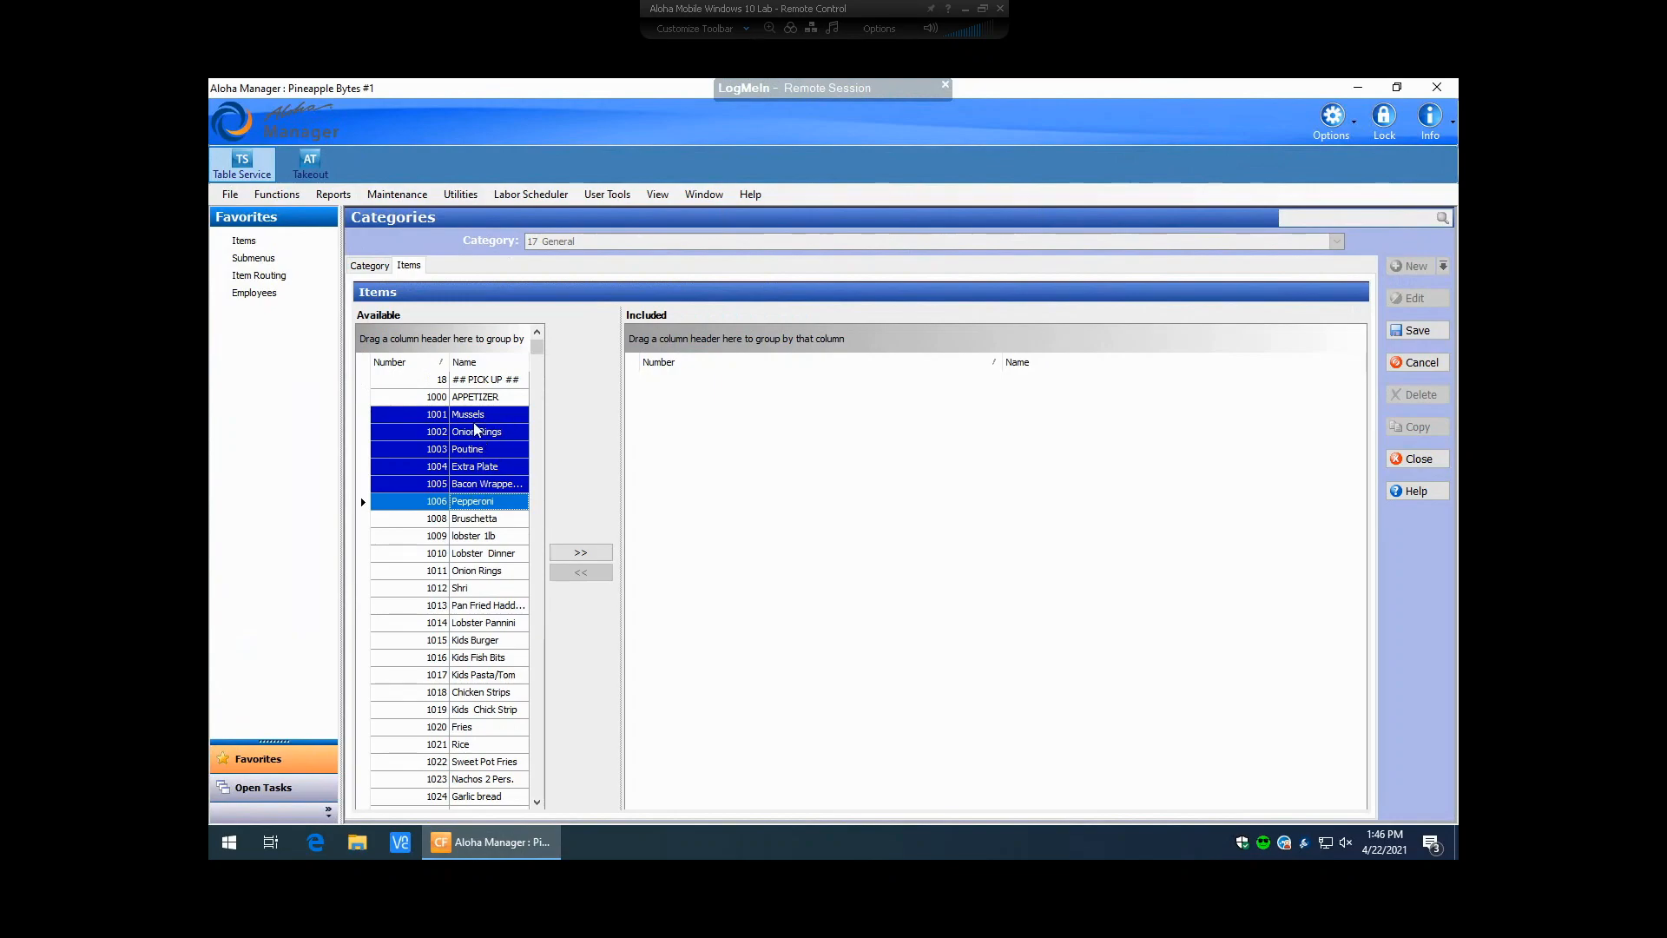
left_click(595, 554)
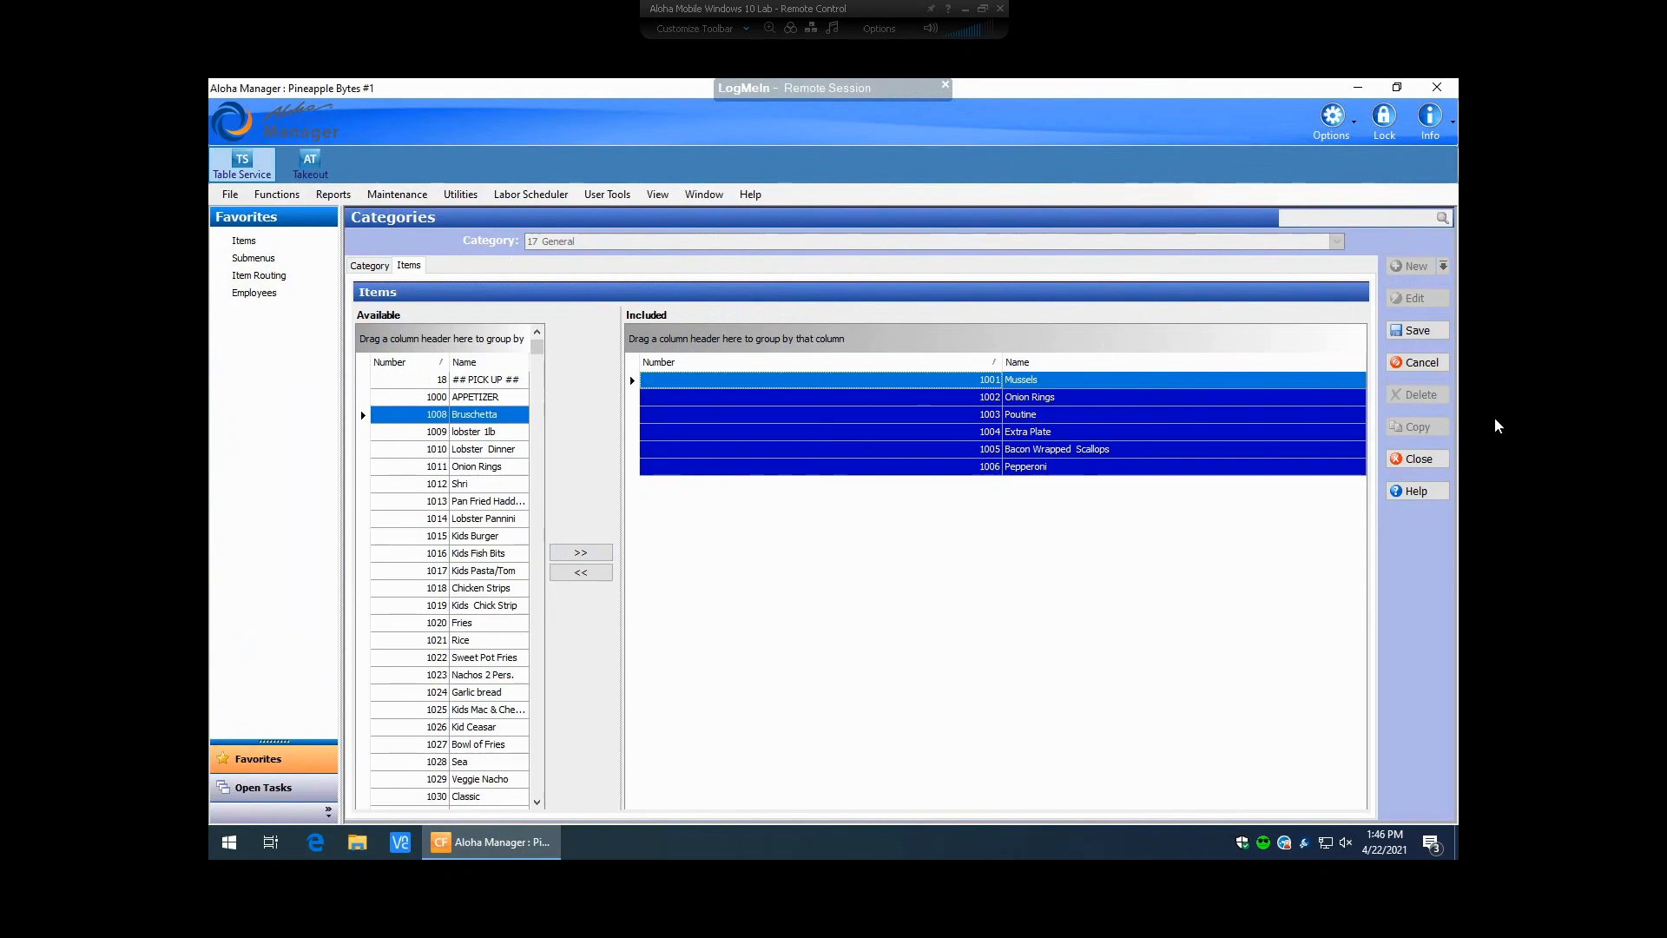
left_click(1412, 330)
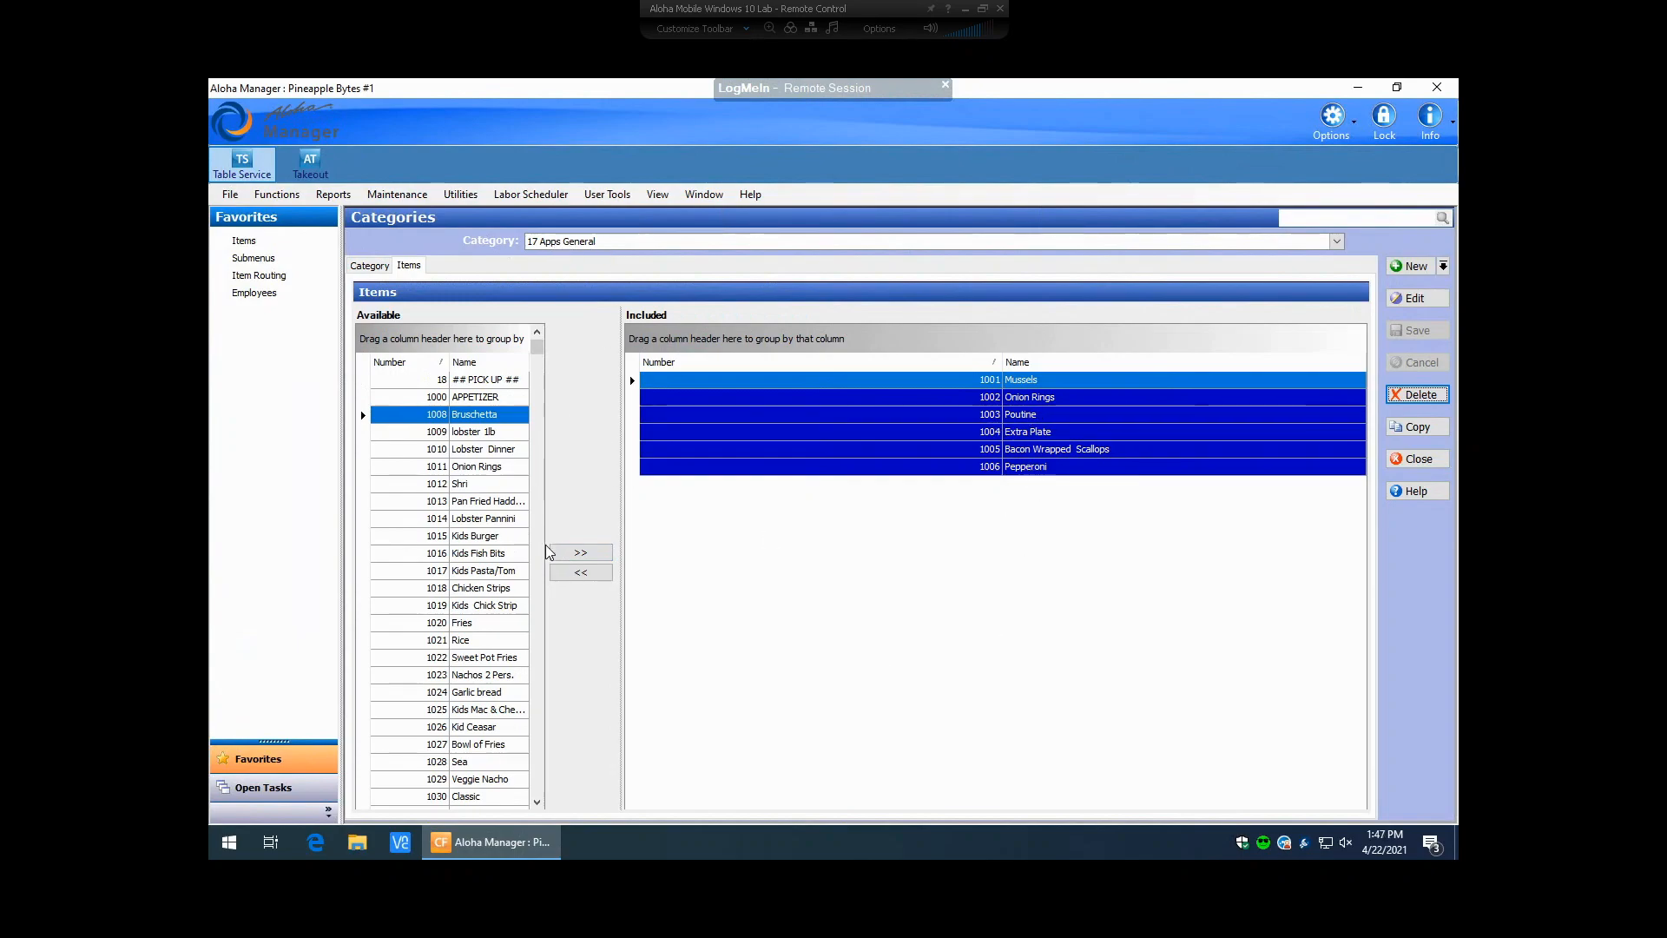
Step: Open the payment comps for maintenance and start a new comp of type Regular
left_click(402, 192)
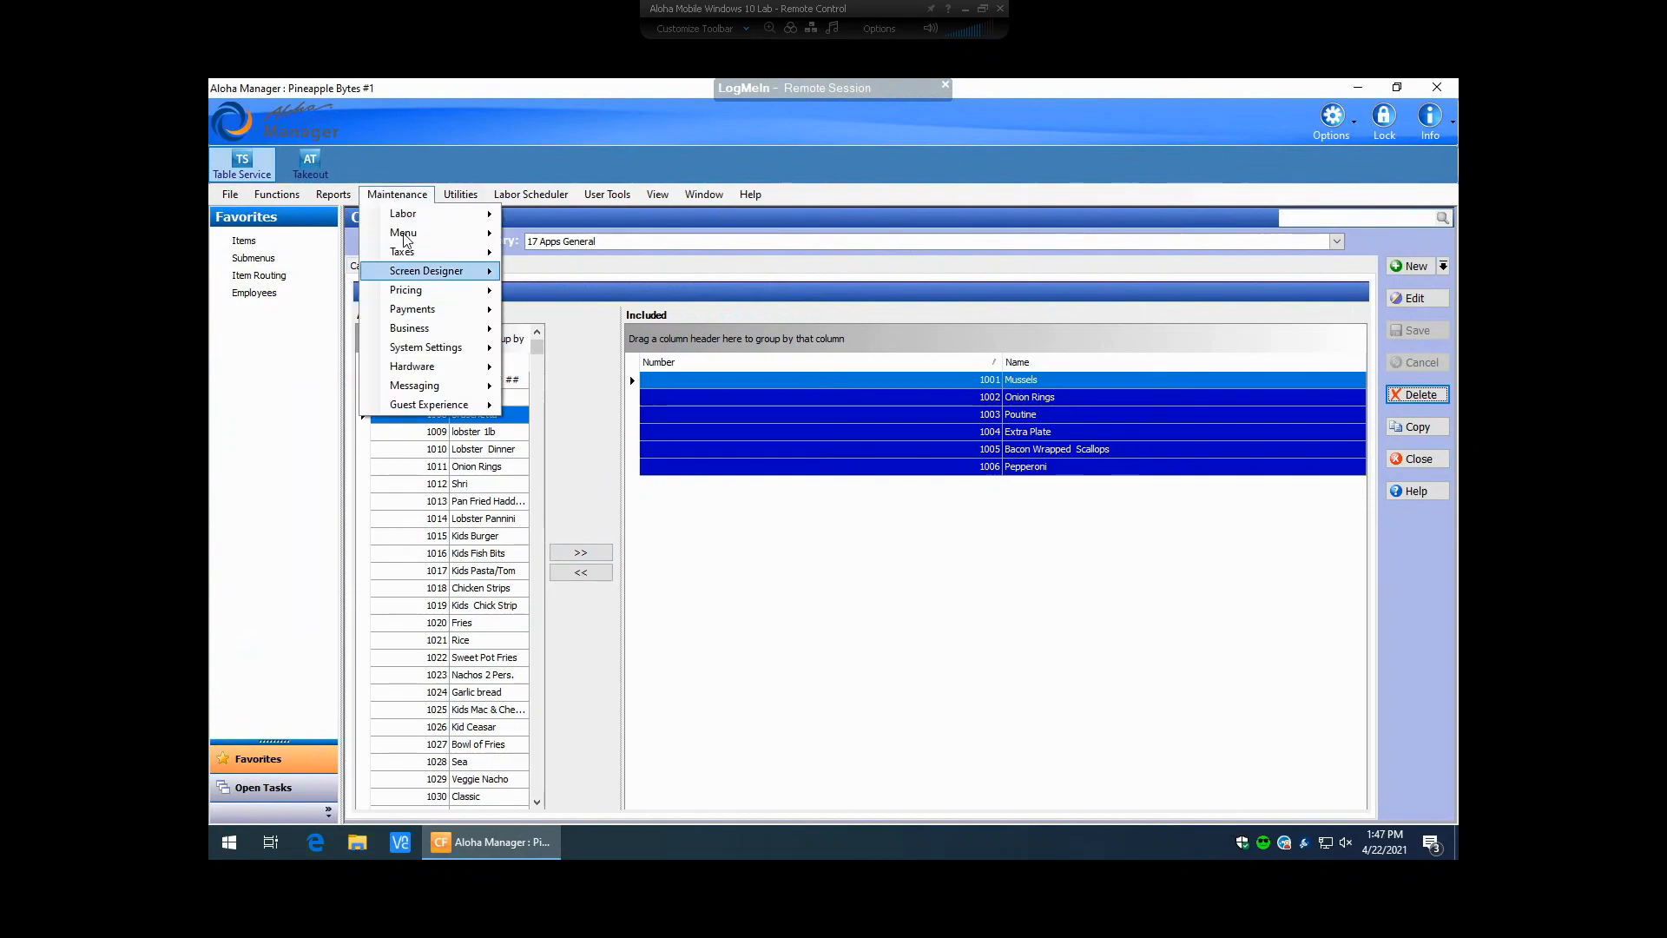
mouse_move(411, 310)
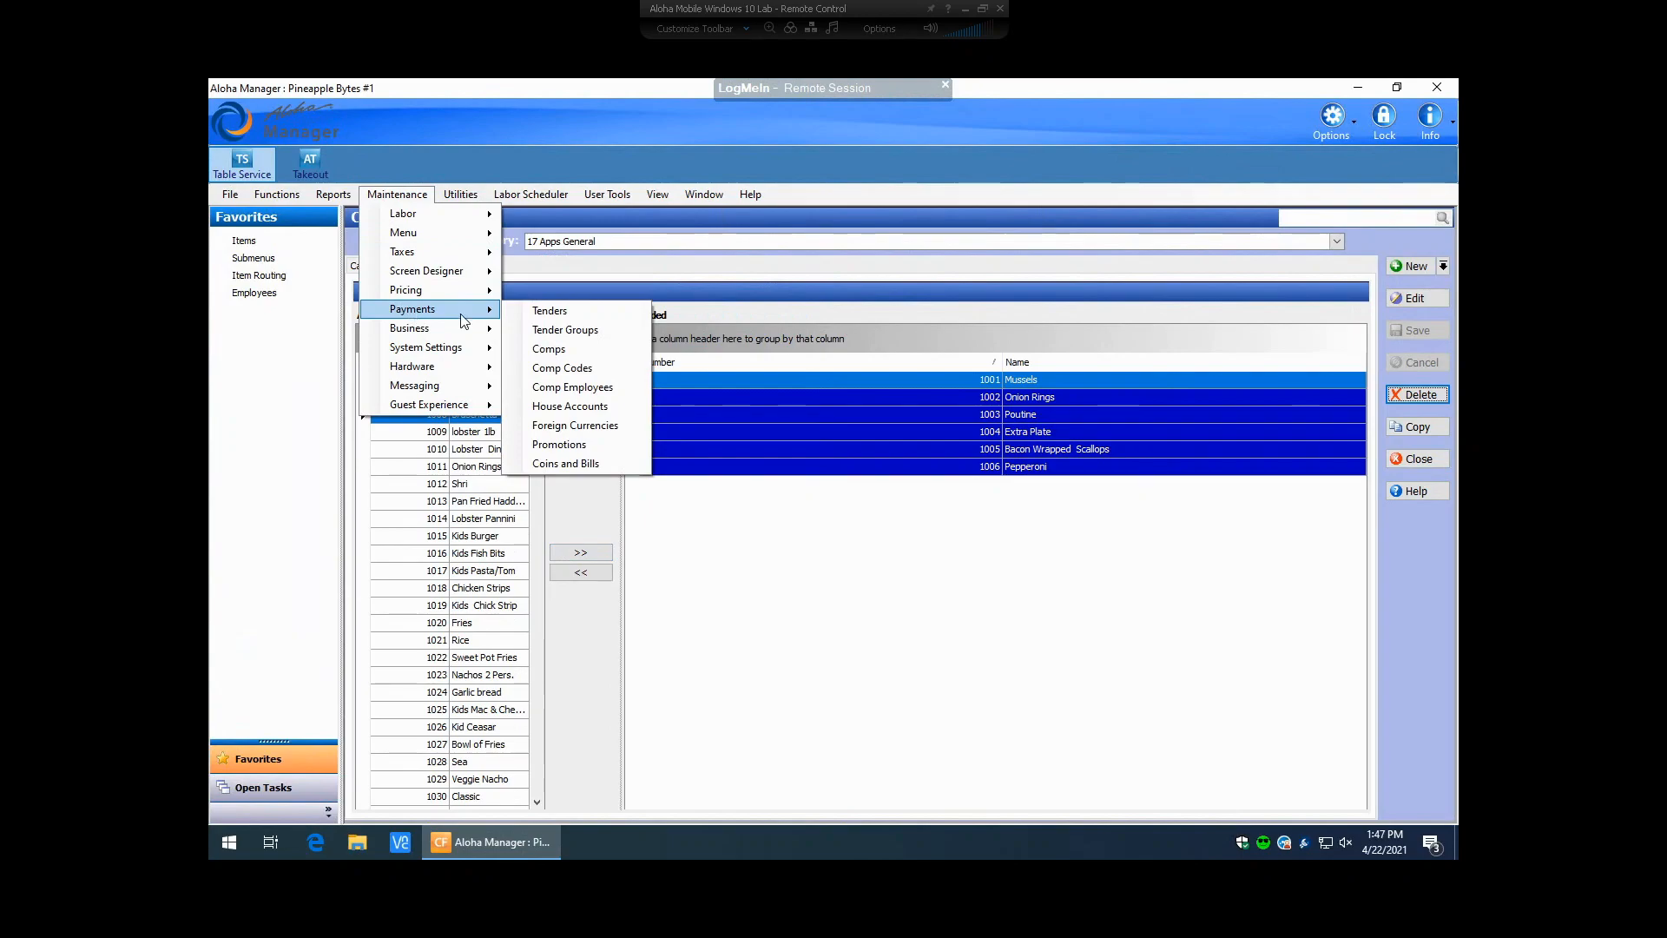
left_click(557, 351)
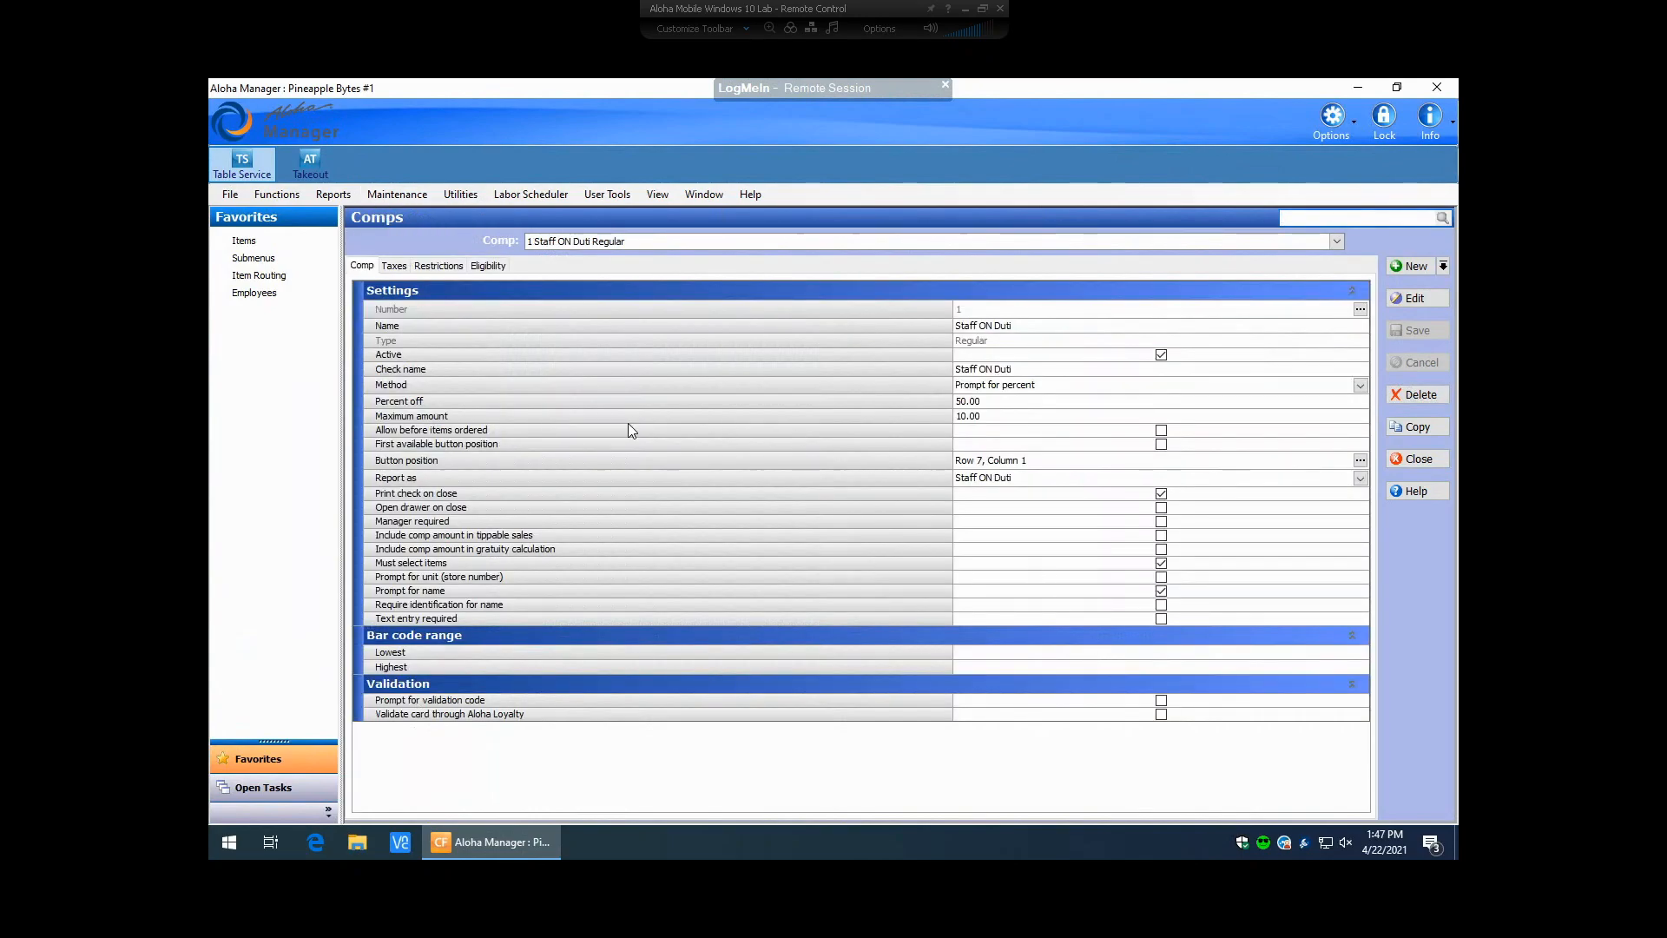
left_click(1440, 269)
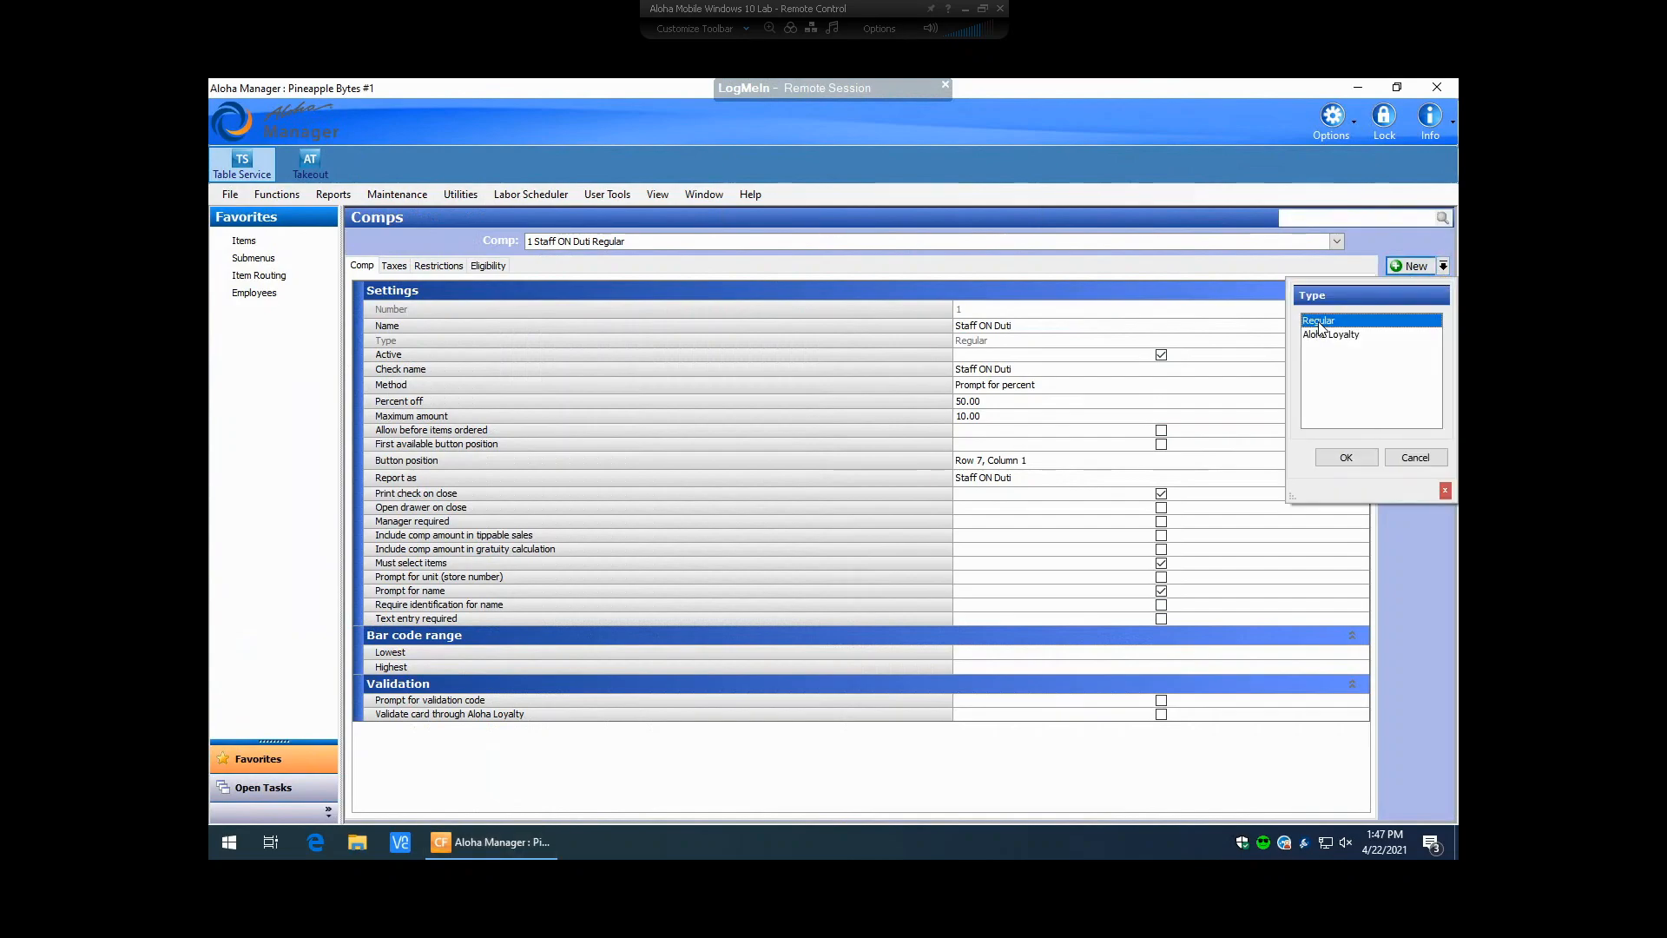
left_click(1345, 458)
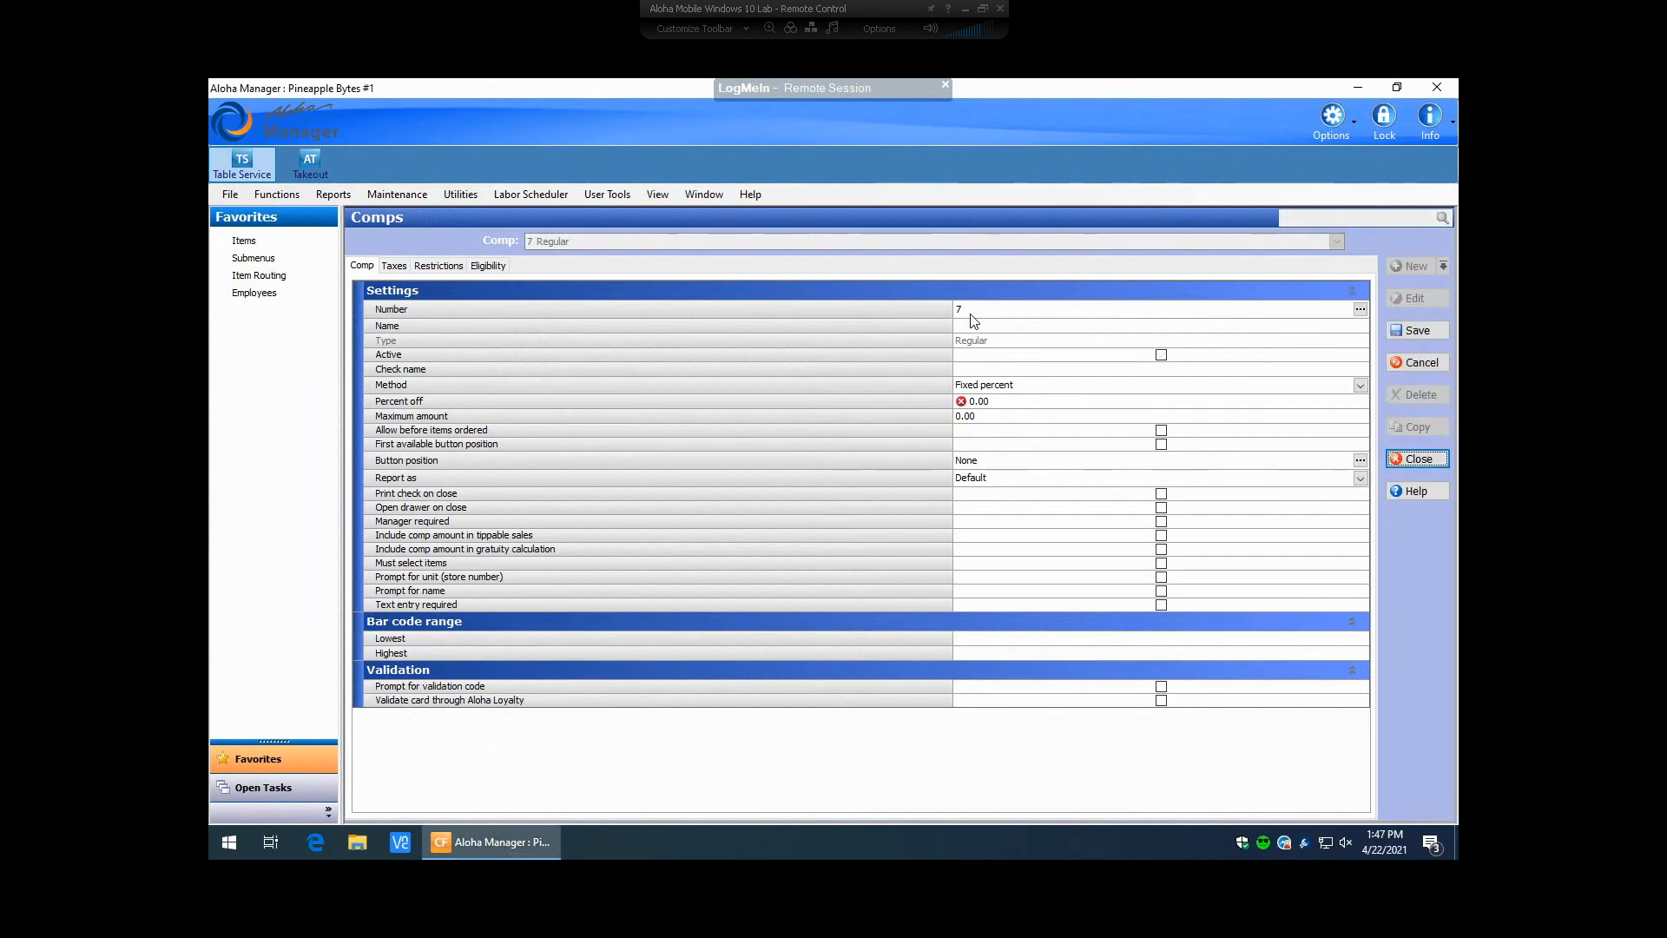
Step: Name the new comp App Discount, make it active, and set its check name to App Discount
type("App Discount")
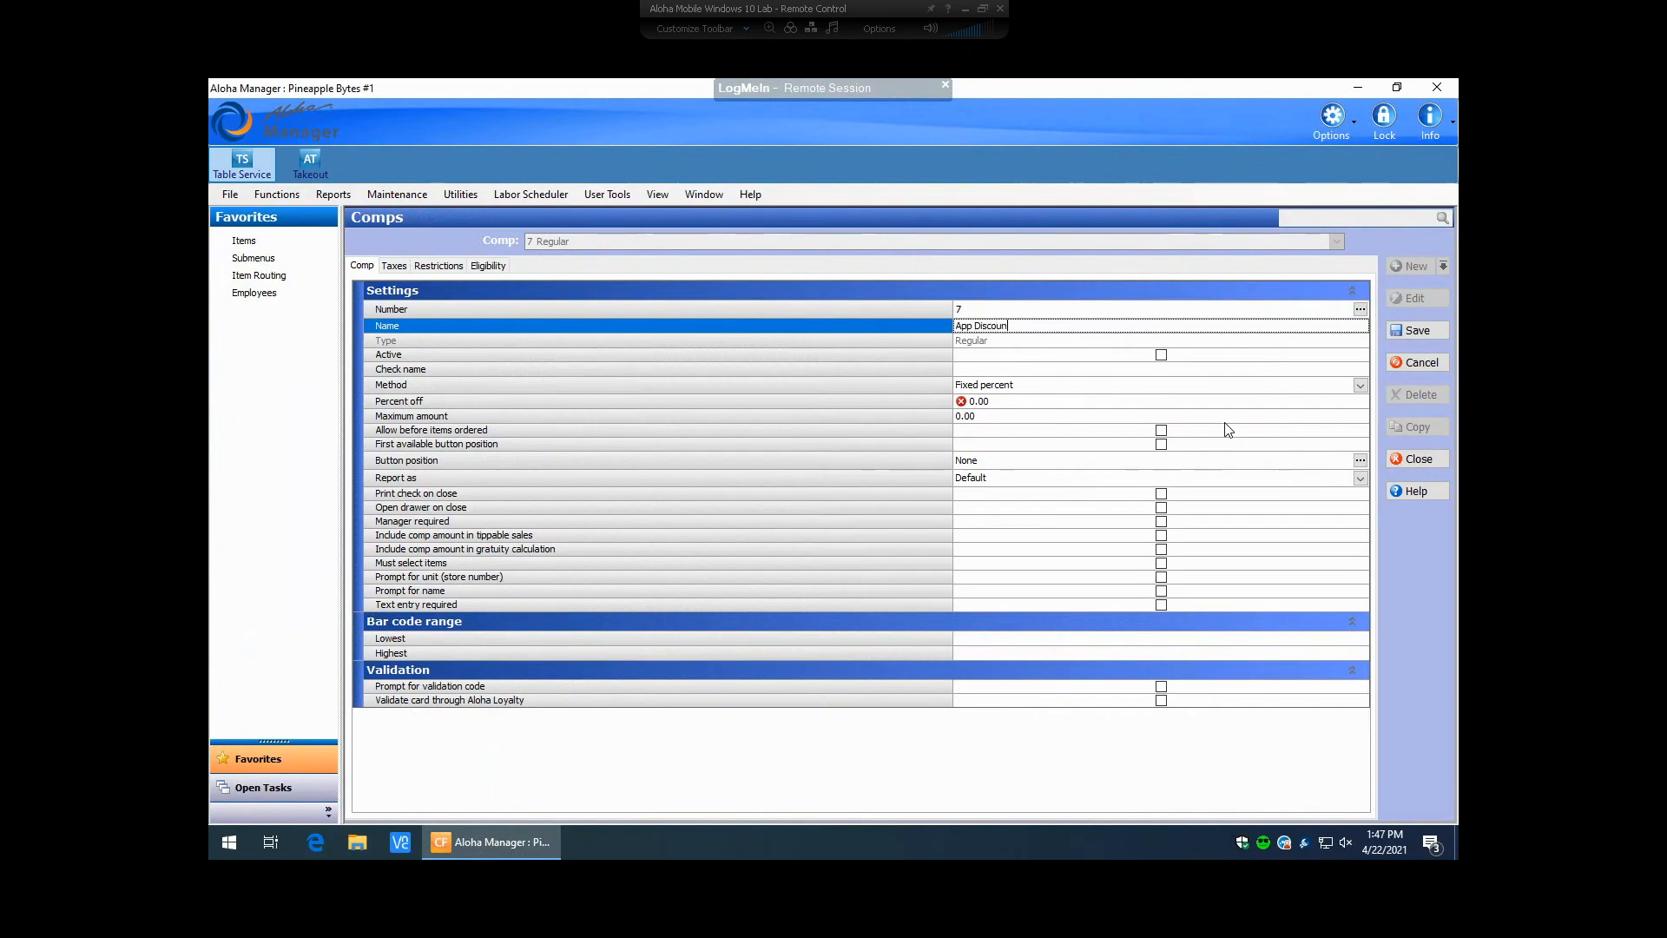
left_click(1161, 355)
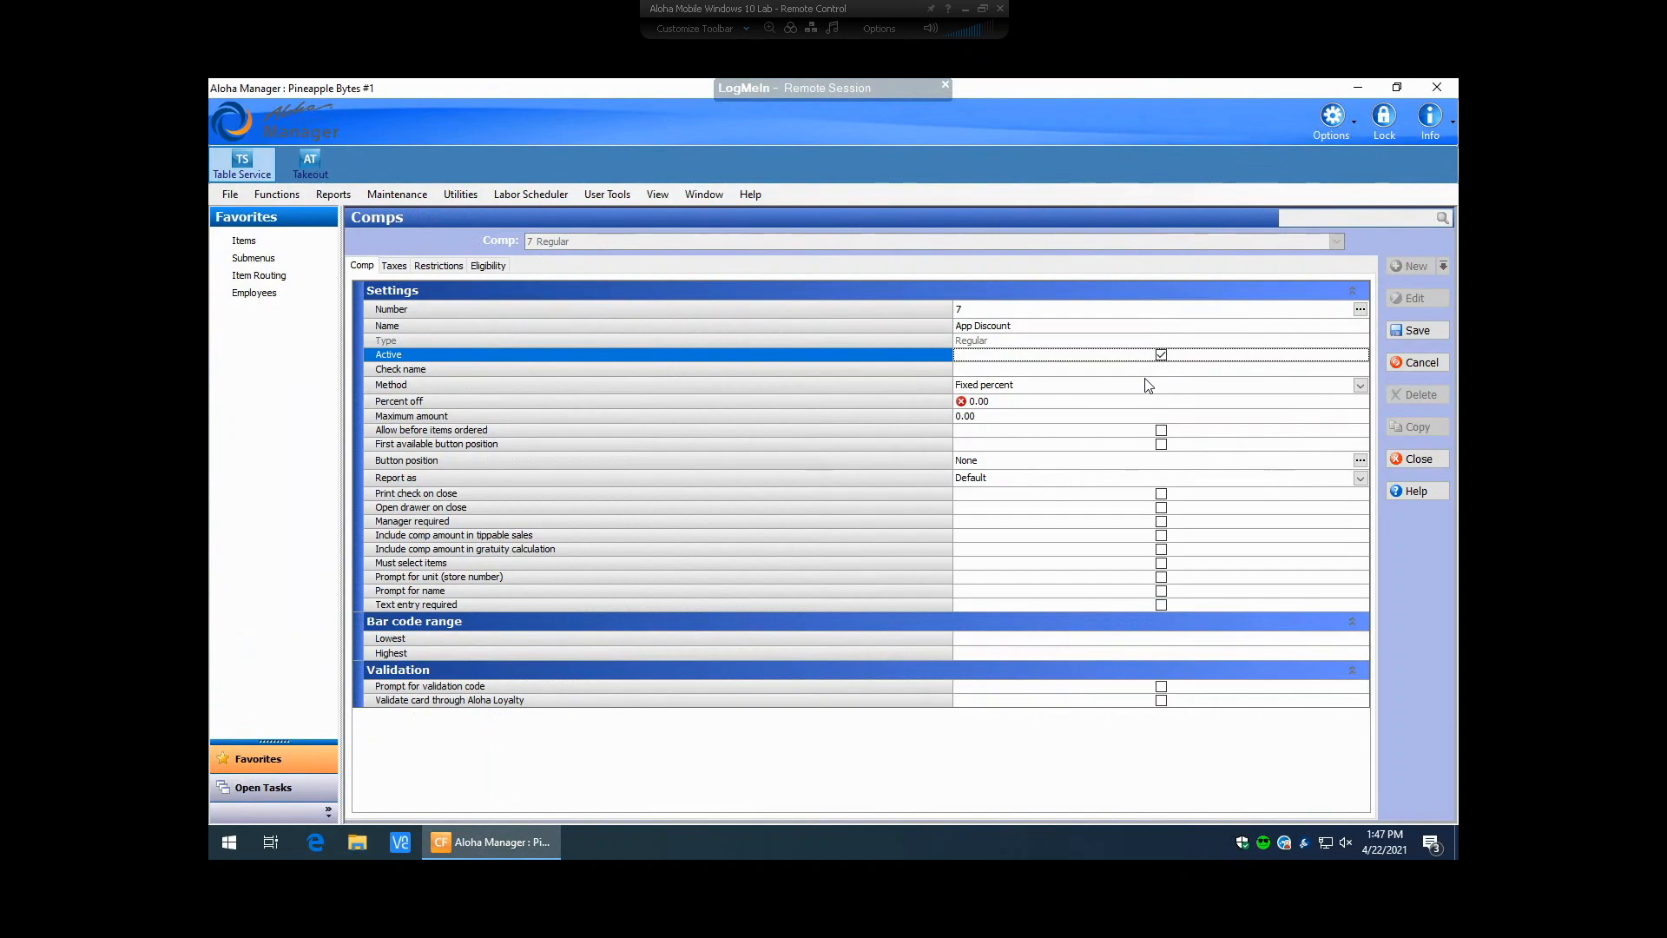
left_click(1118, 374)
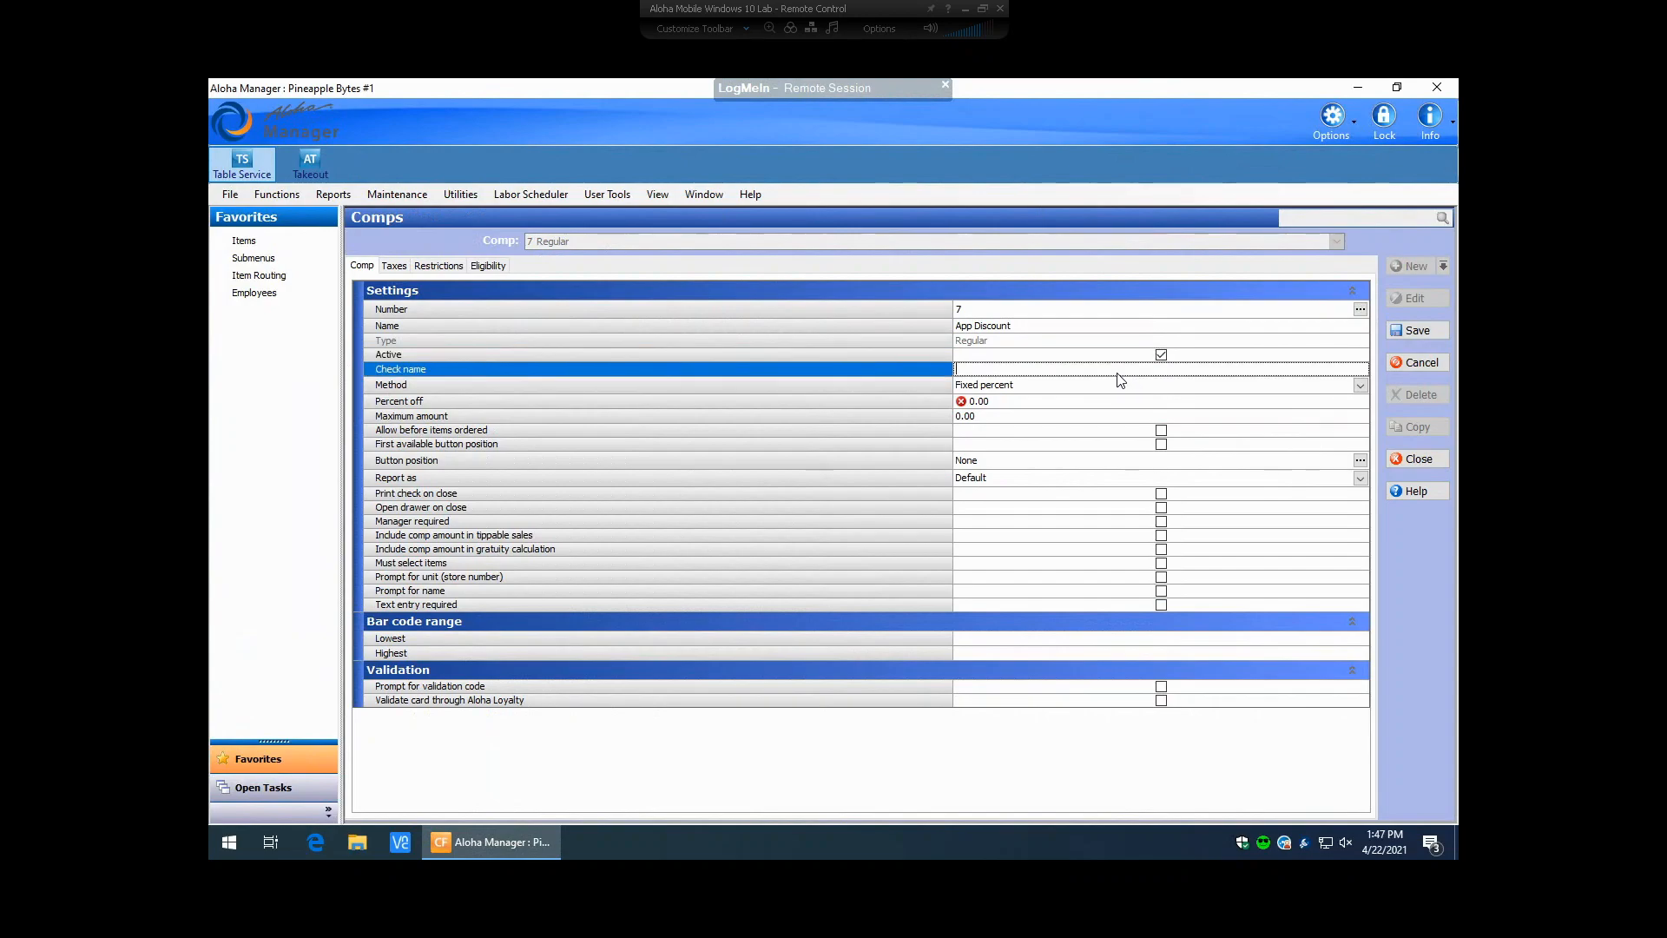
type("App Discount")
Step: Set the App Discount comp's percent off to 50.00
left_click(1005, 405)
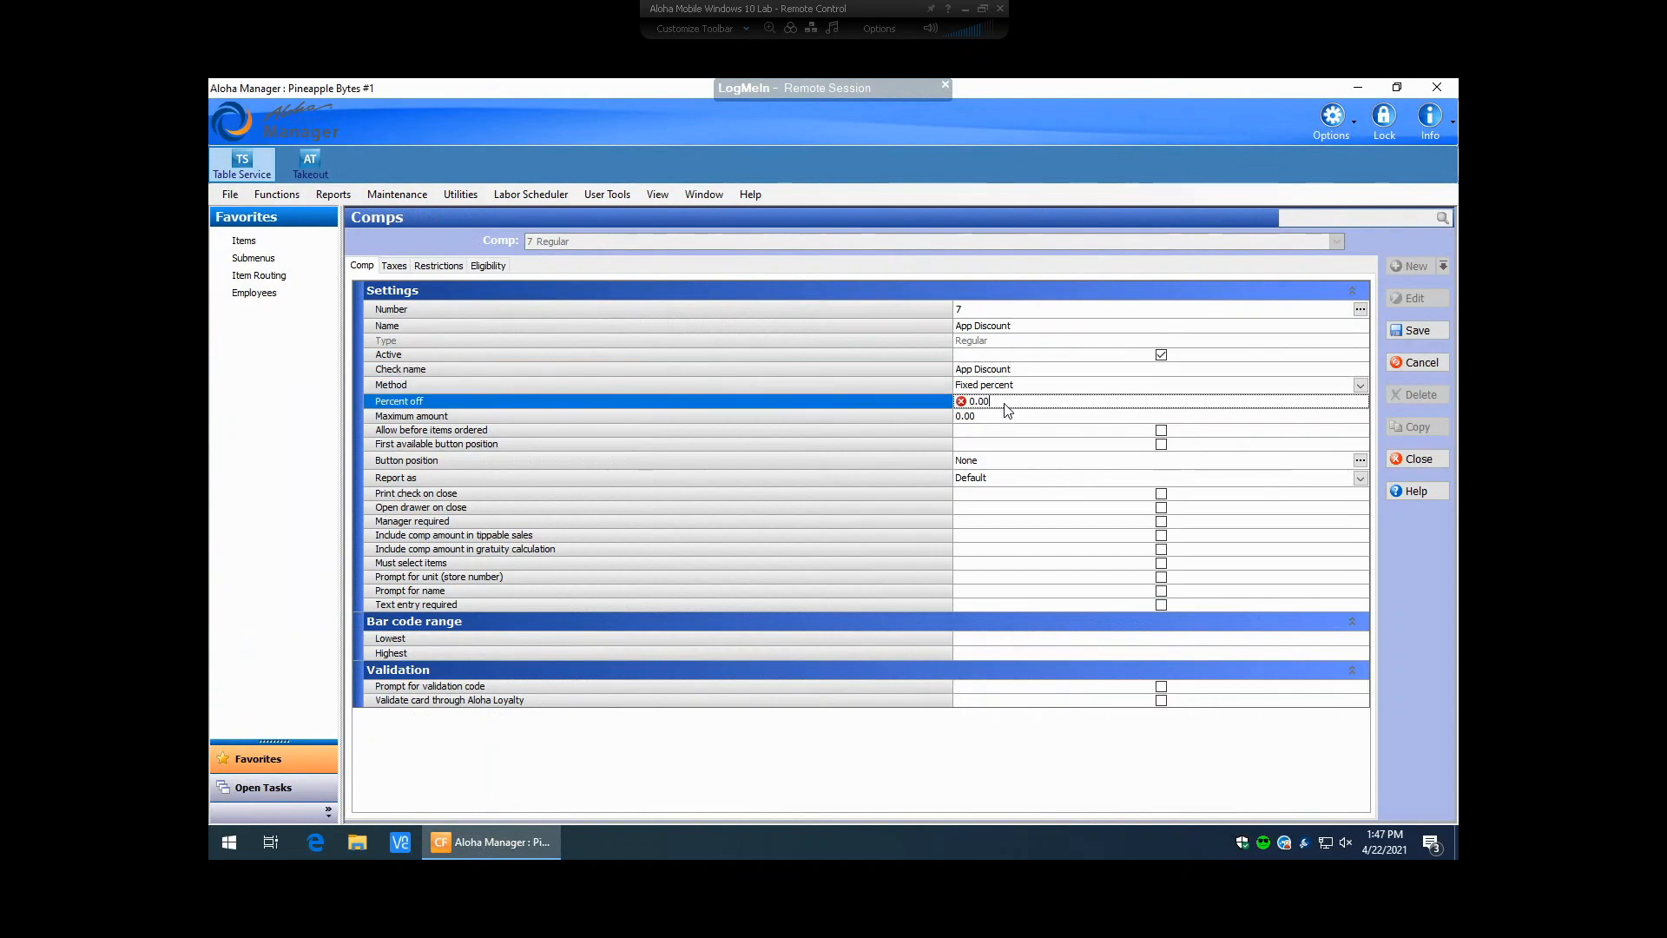
key("BackSpace")
key("BackSpace")
key("BackSpace")
key("BackSpace")
type("50.00")
key("Tab")
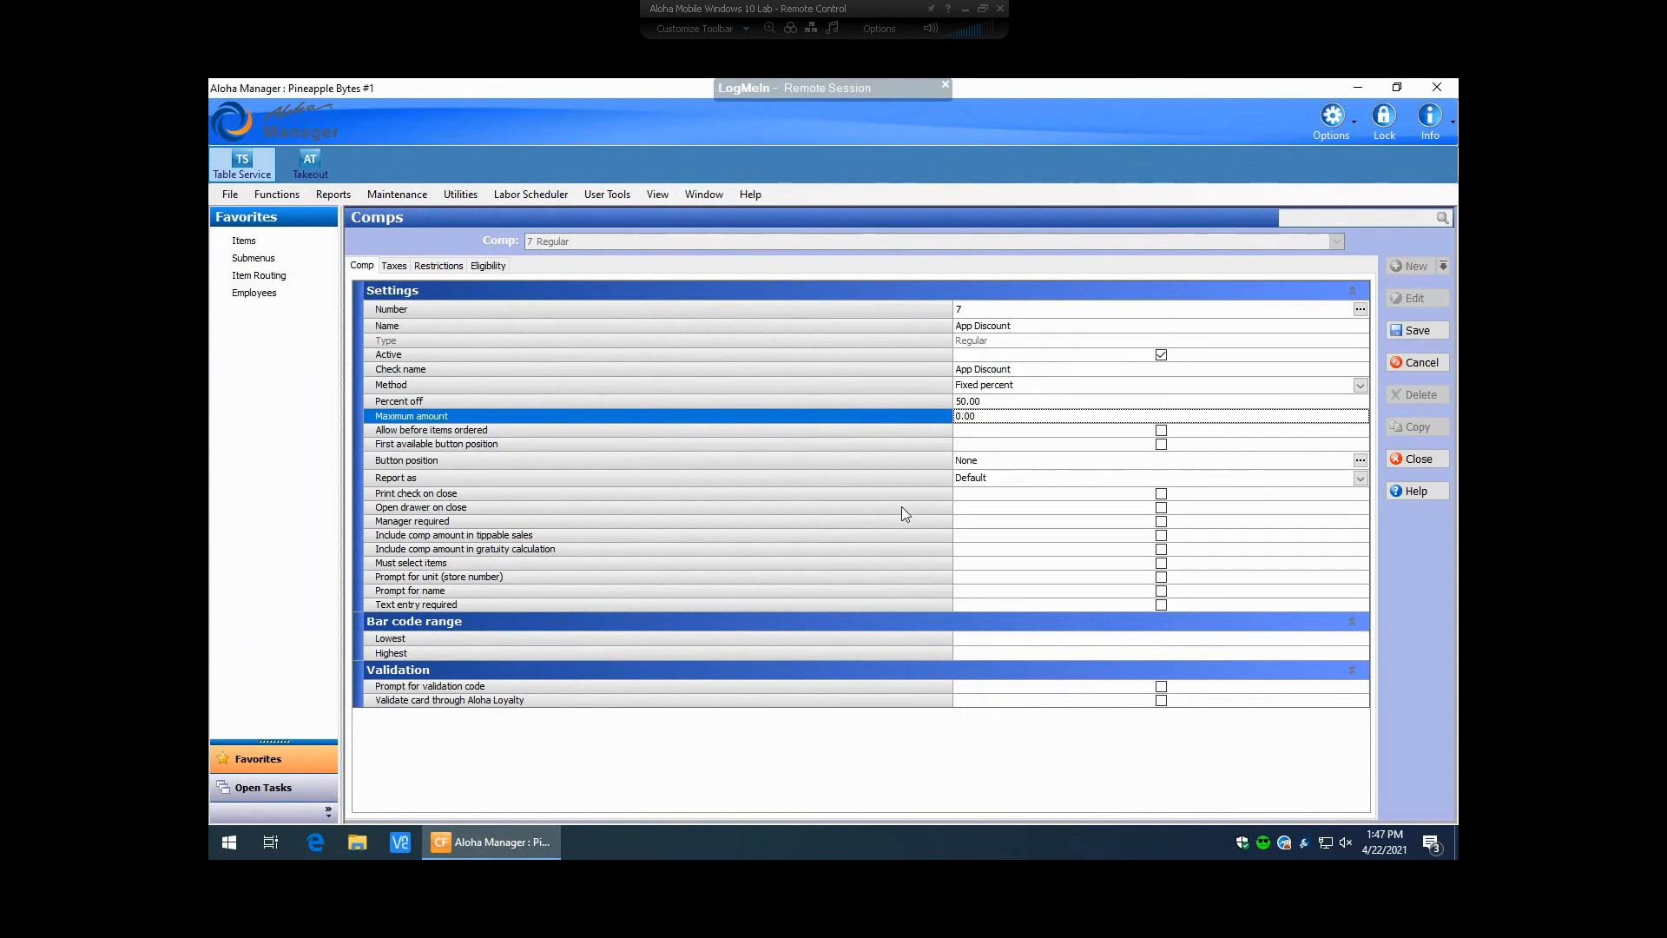
Step: Place the App Discount button at Row 2, Column 3, directly below the 20% Comp button
left_click(542, 461)
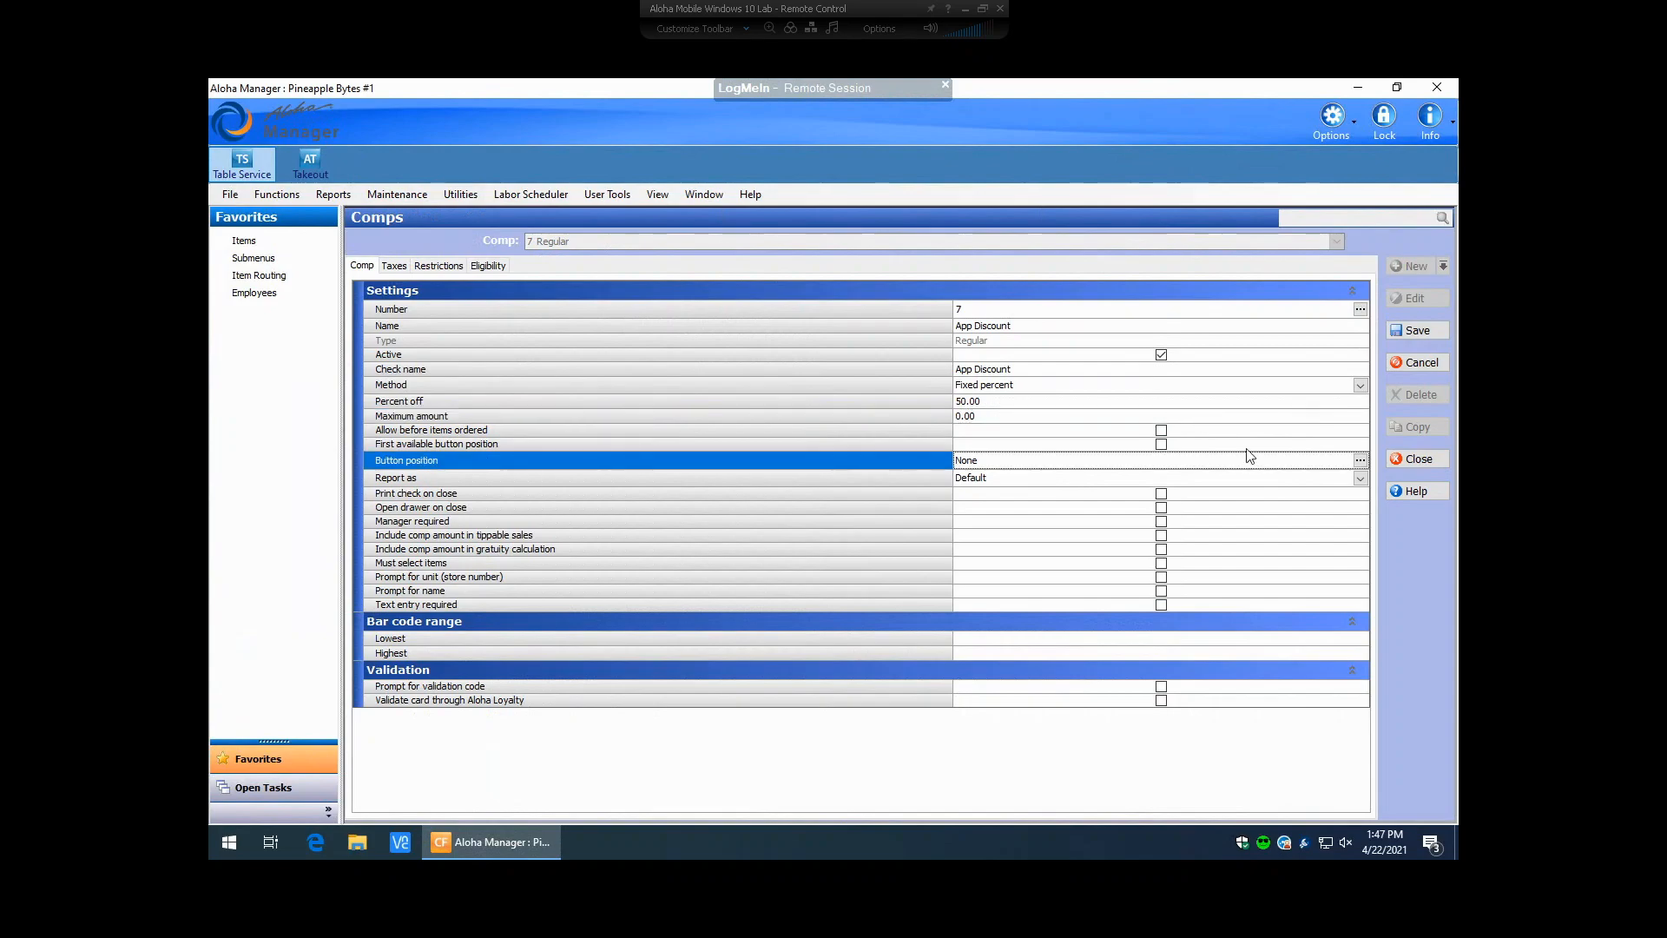
left_click(1360, 462)
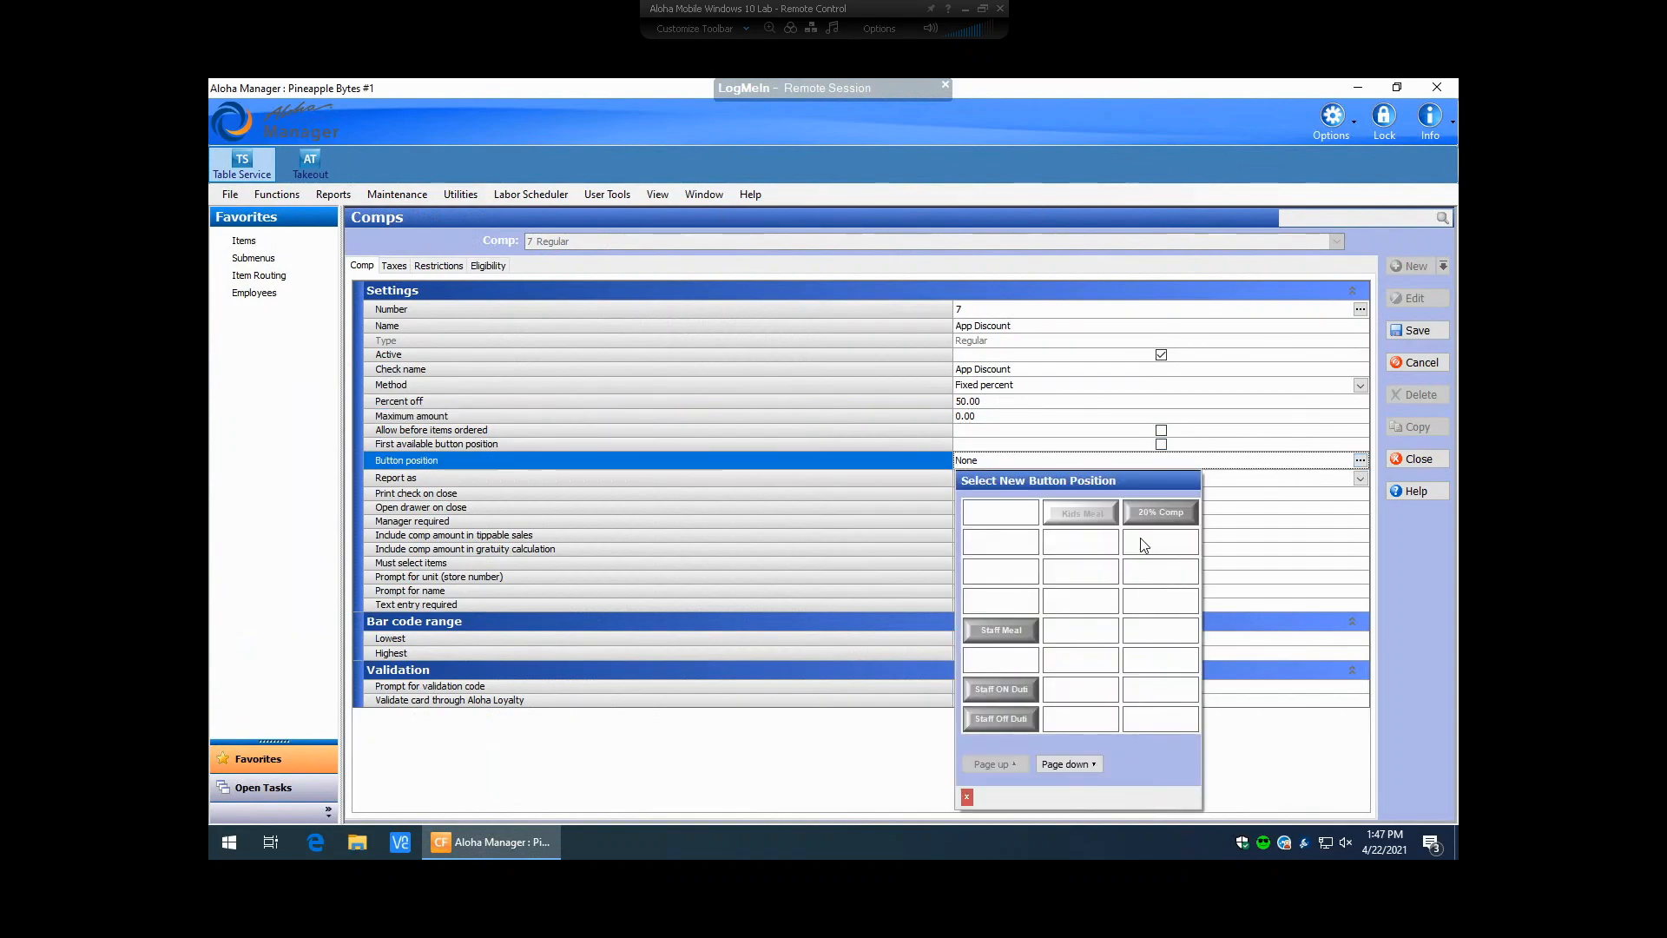
left_click(1161, 547)
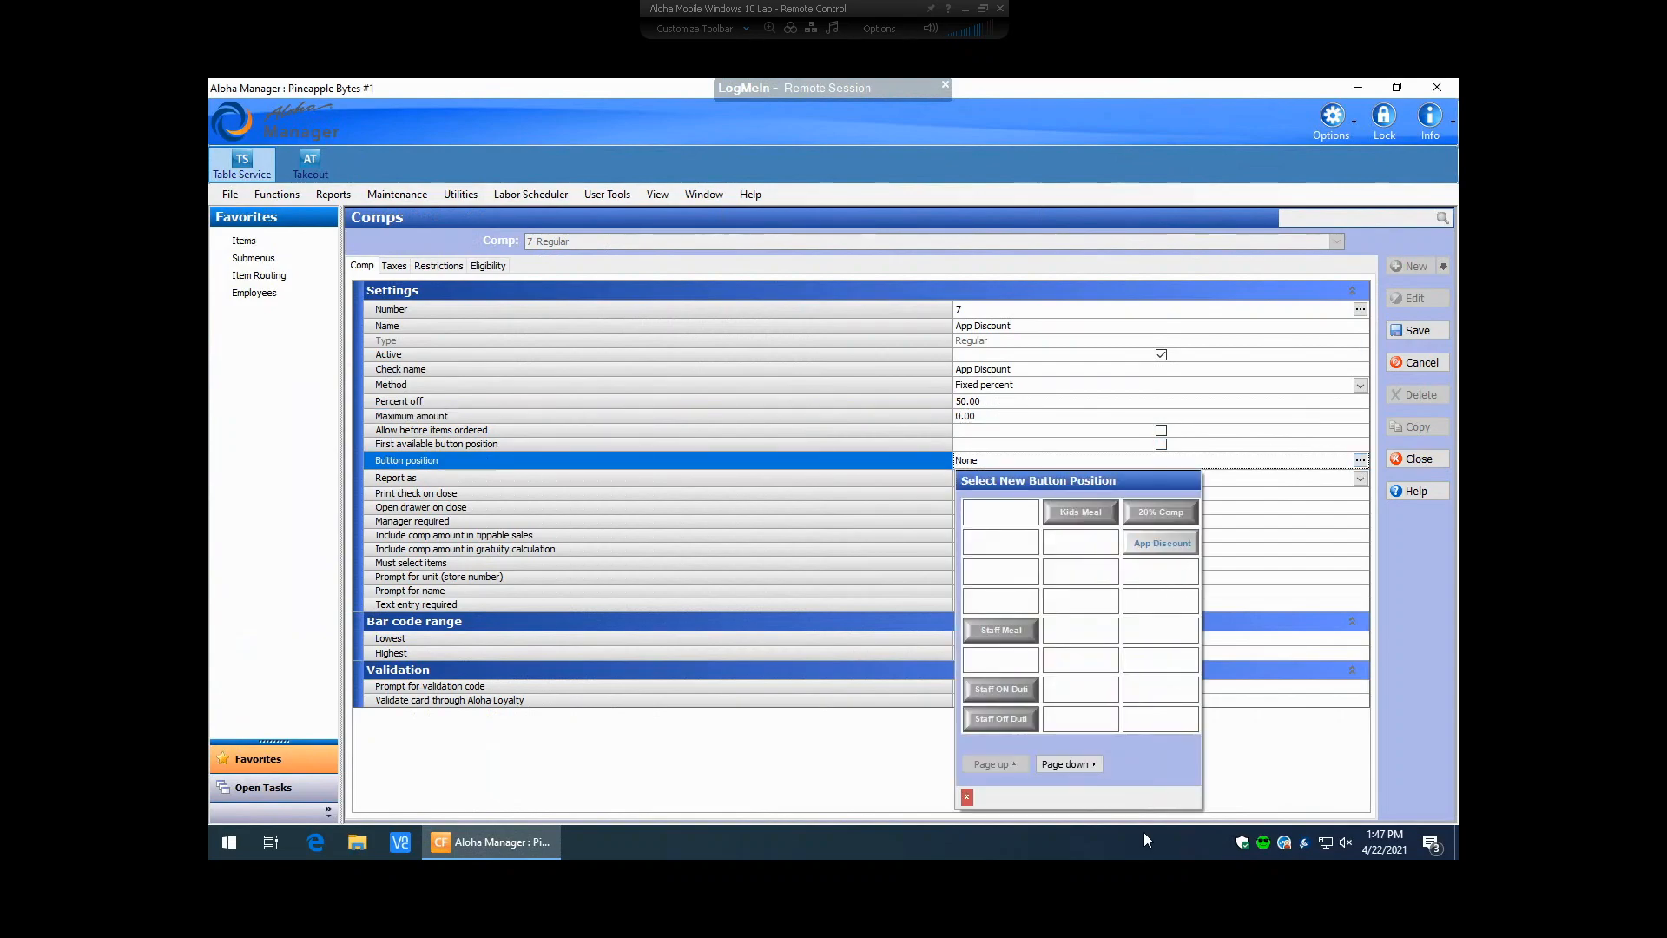
left_click(1284, 594)
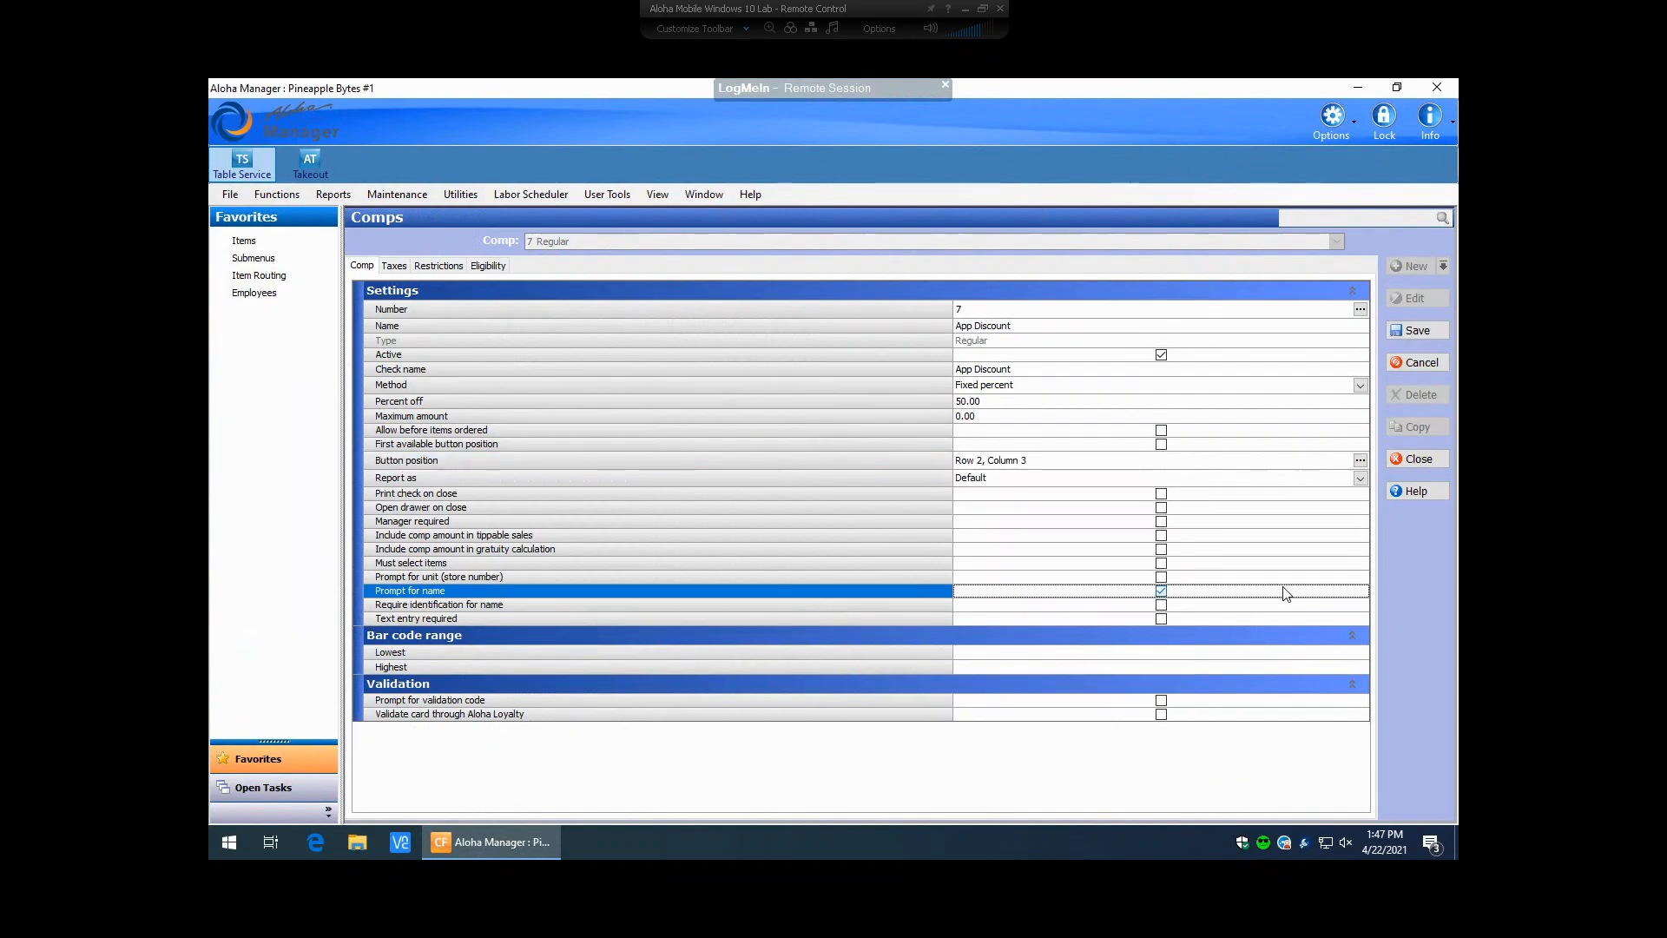
left_click(1286, 594)
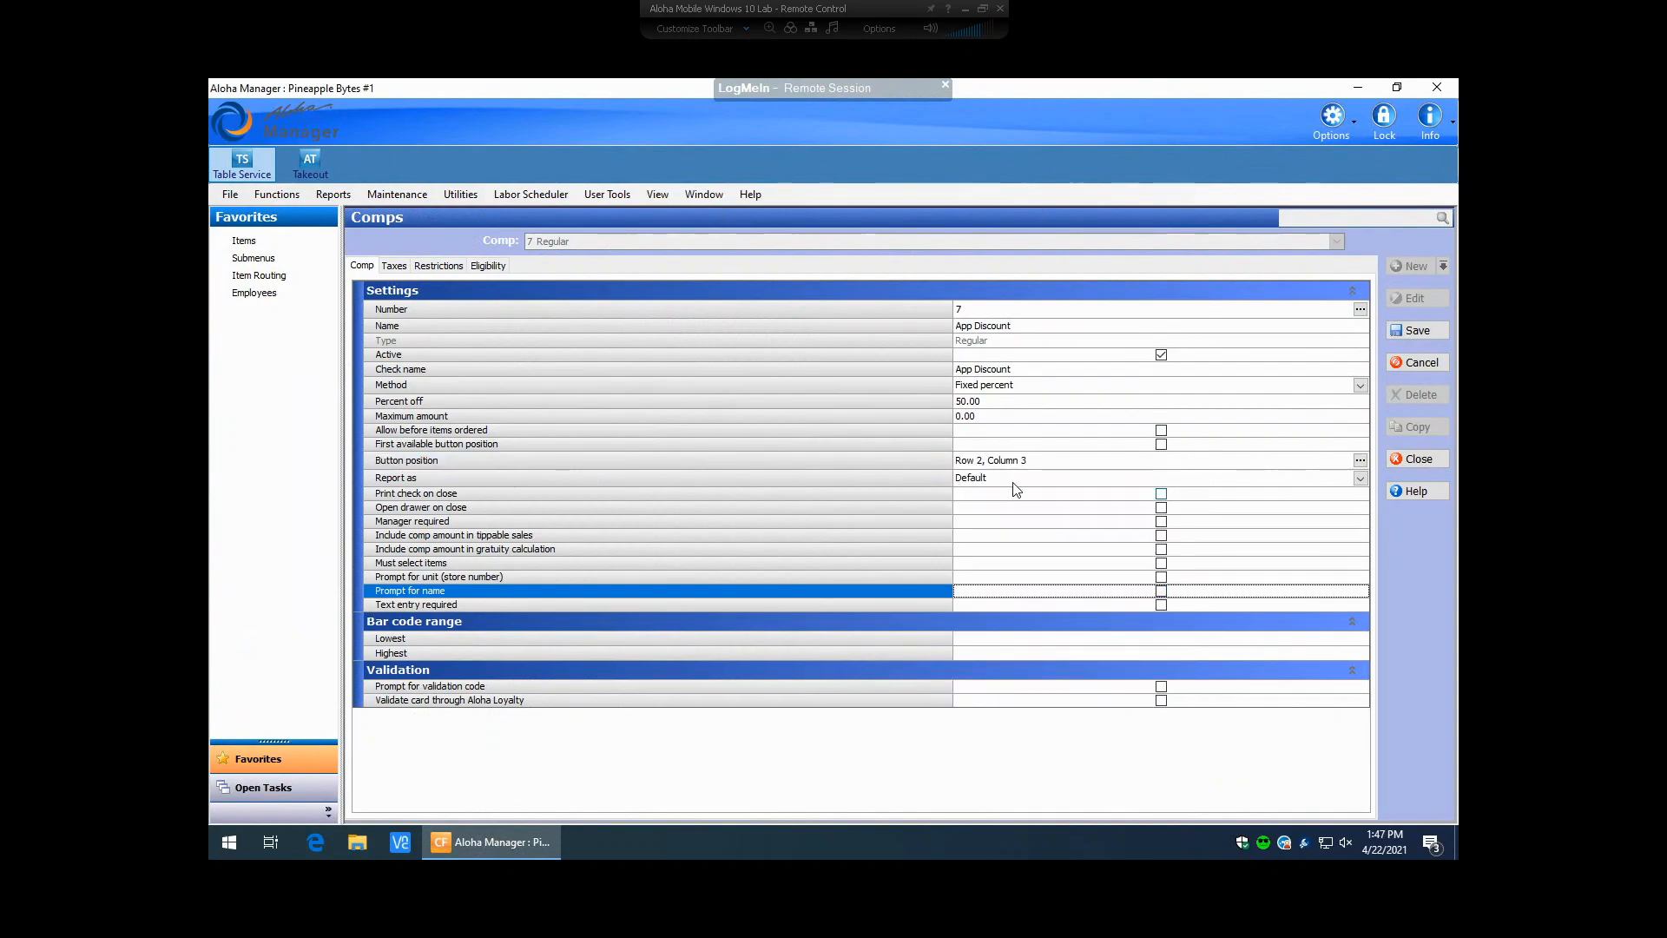
Step: Review the comps offered for the App Discount's report-as setting
left_click(1361, 478)
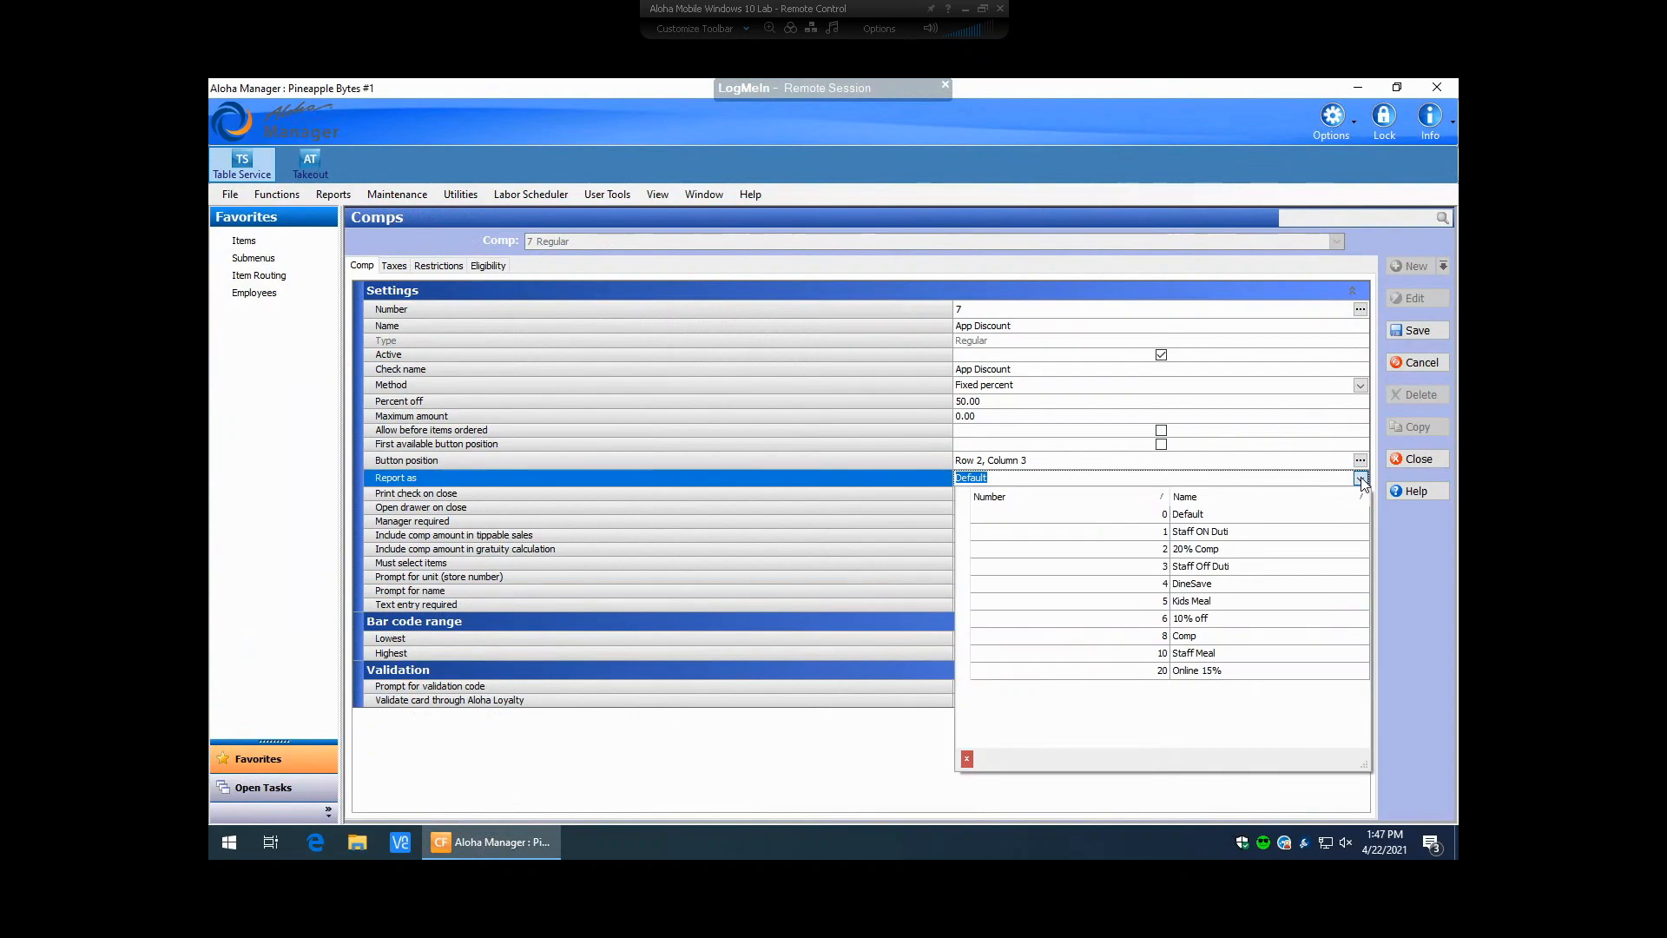
left_click(1361, 480)
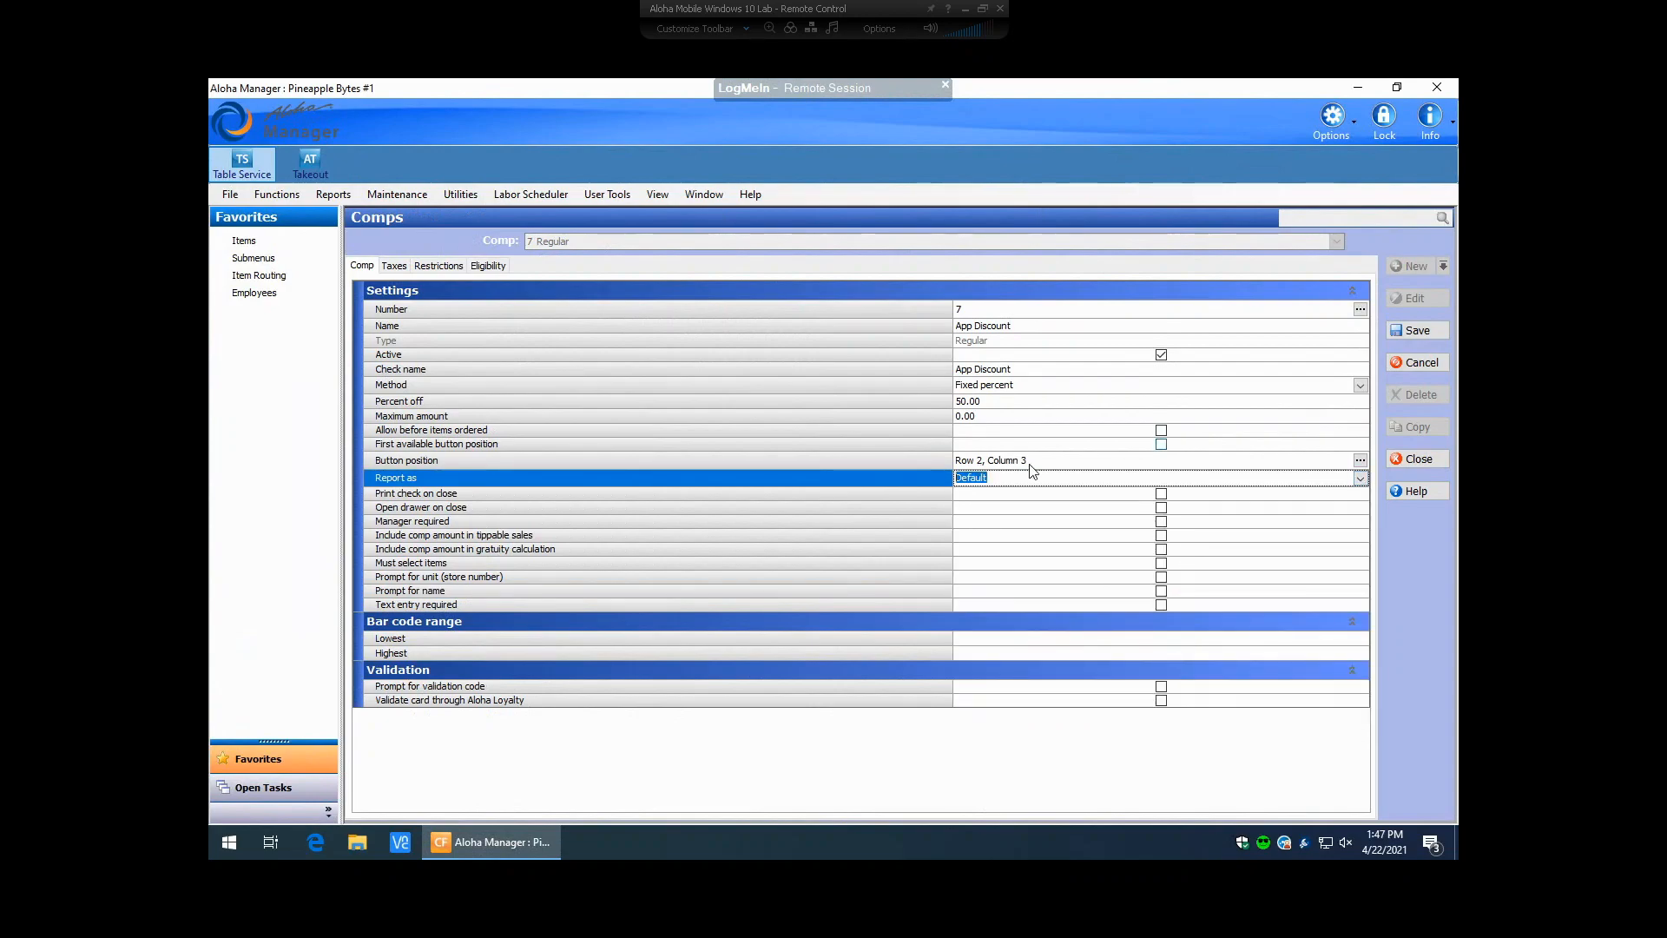
left_click(1361, 478)
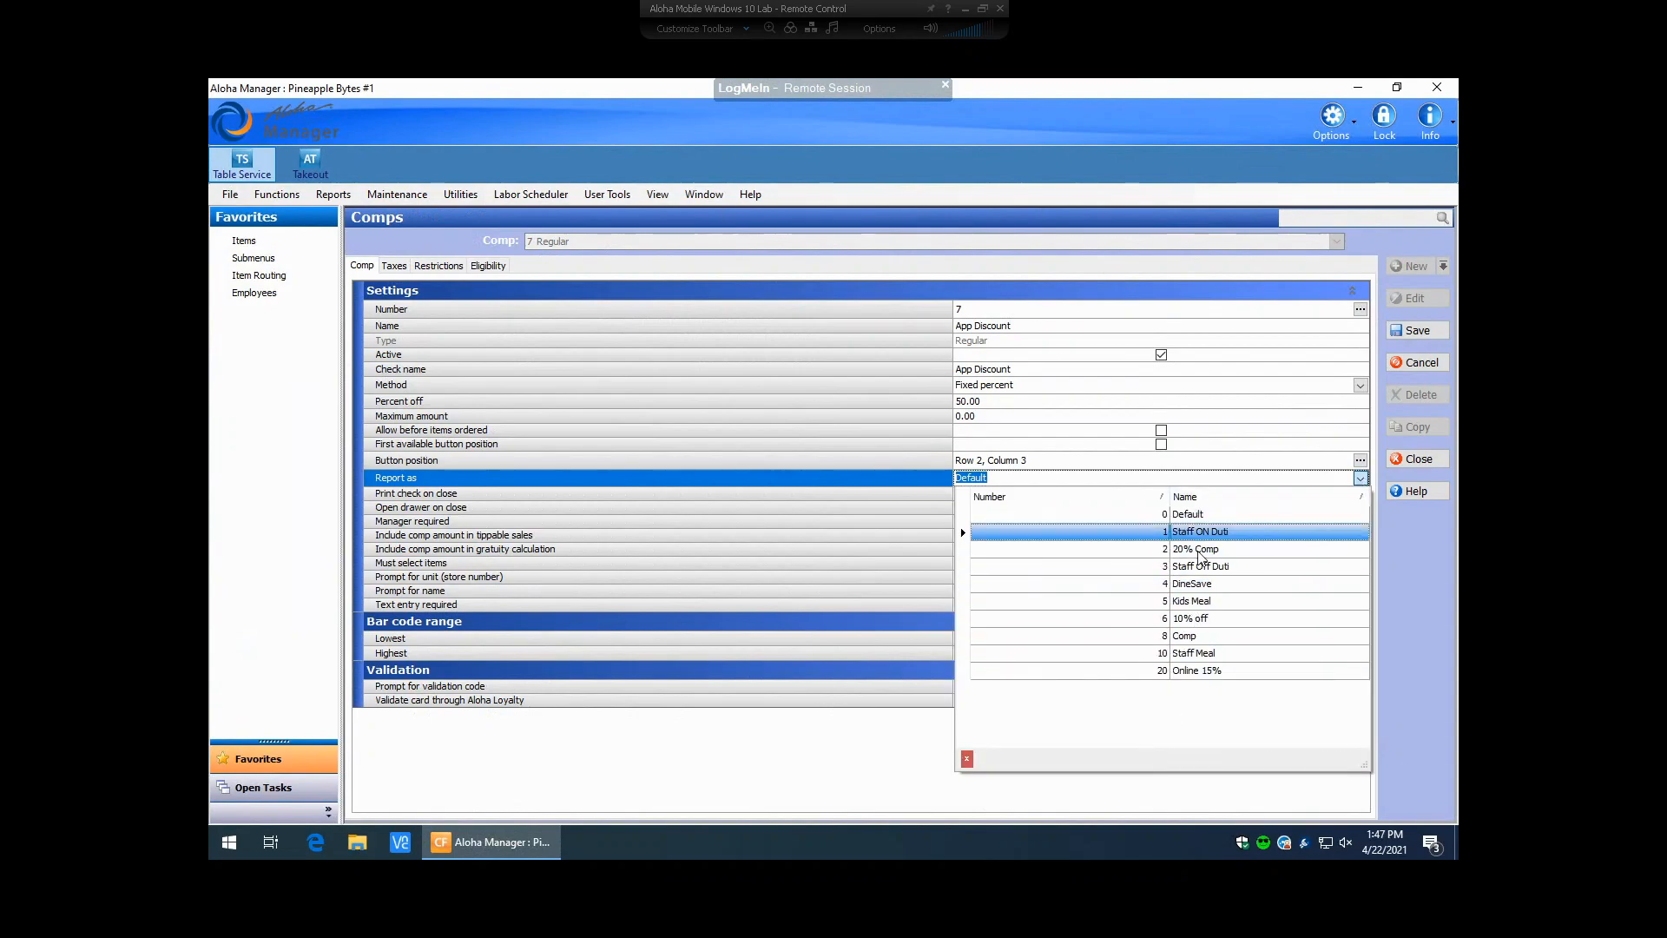
left_click(1054, 480)
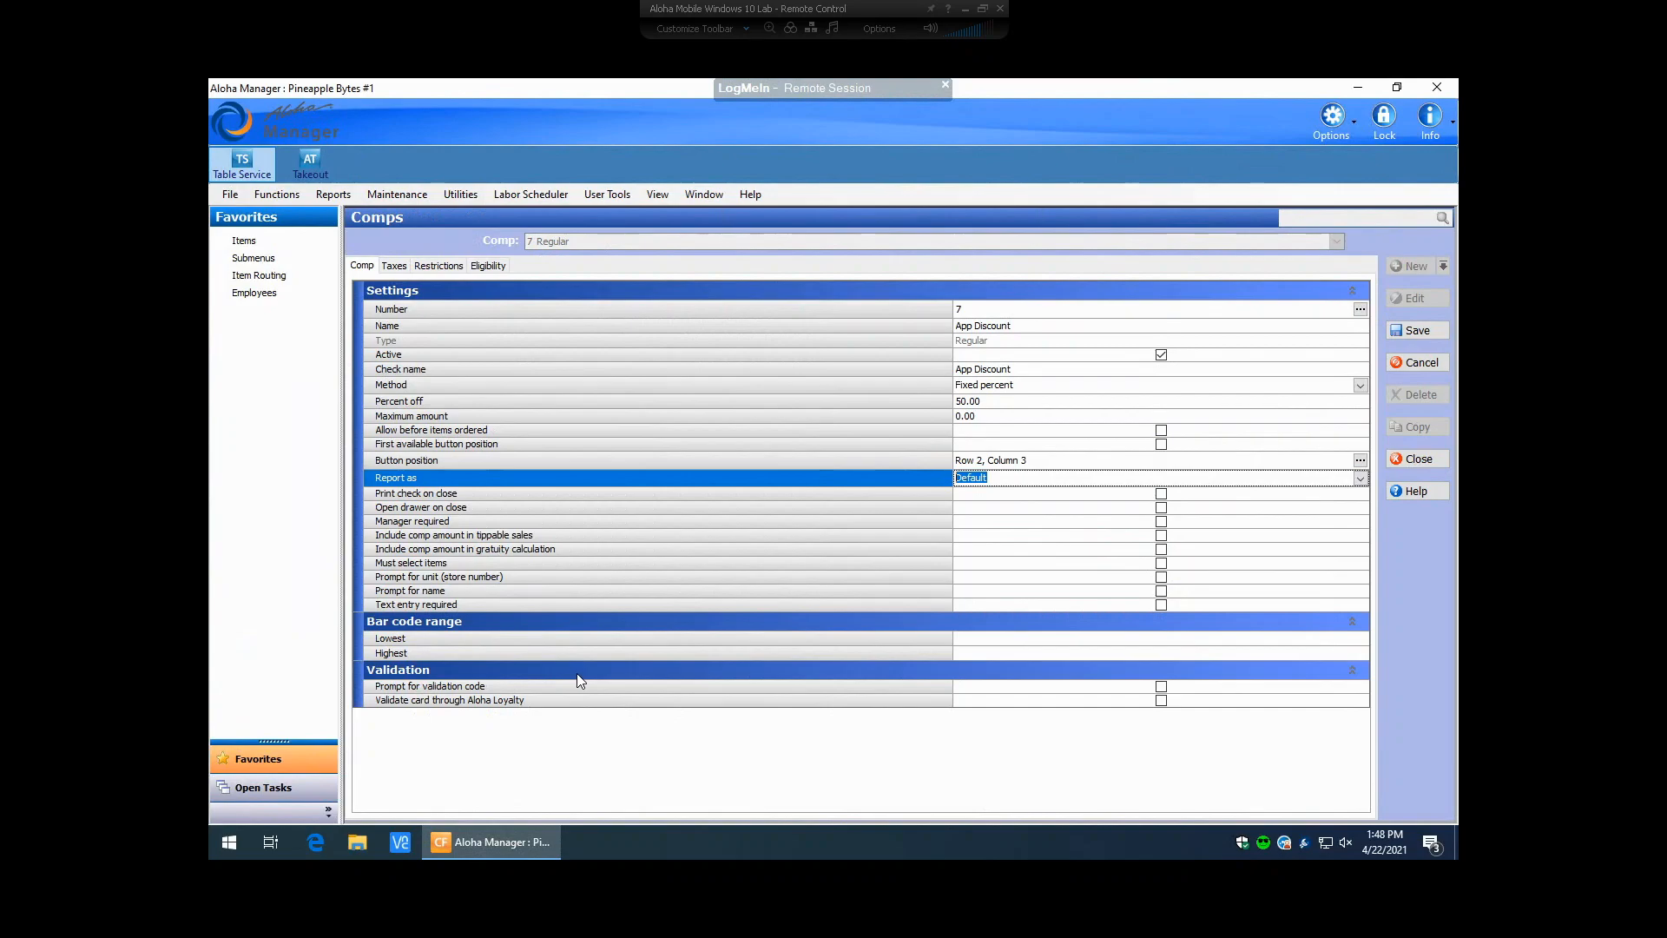
Step: Set the App Discount comp's maximum per check to 99 and maximum per table to 99 in its restrictions
left_click(390, 268)
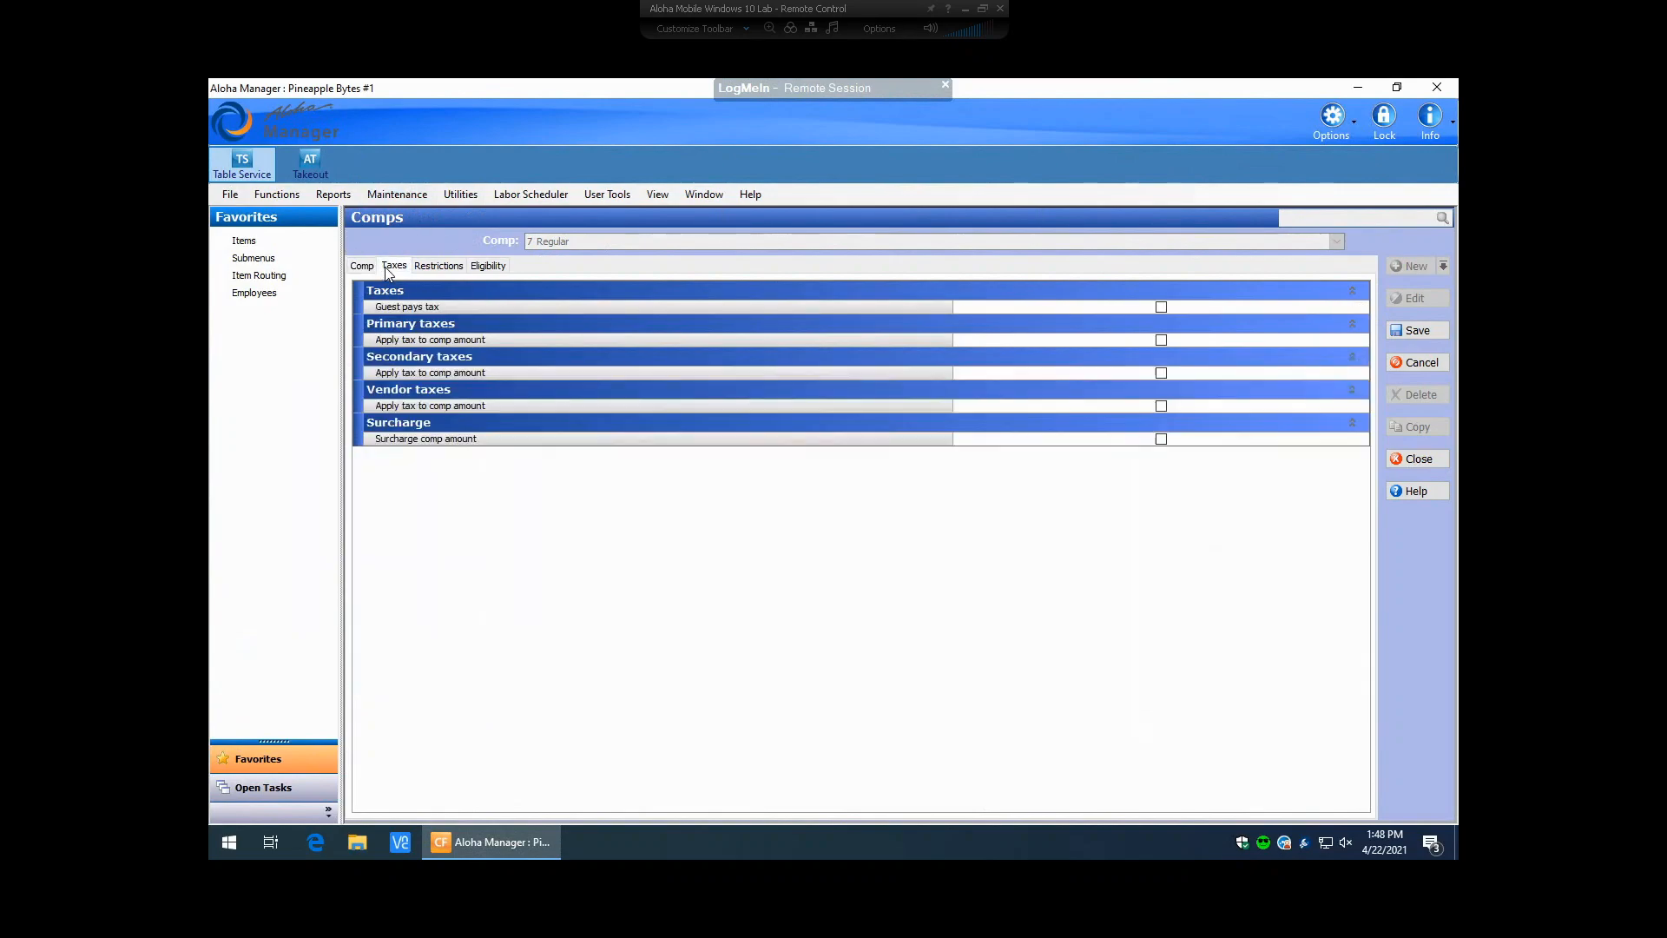
left_click(441, 265)
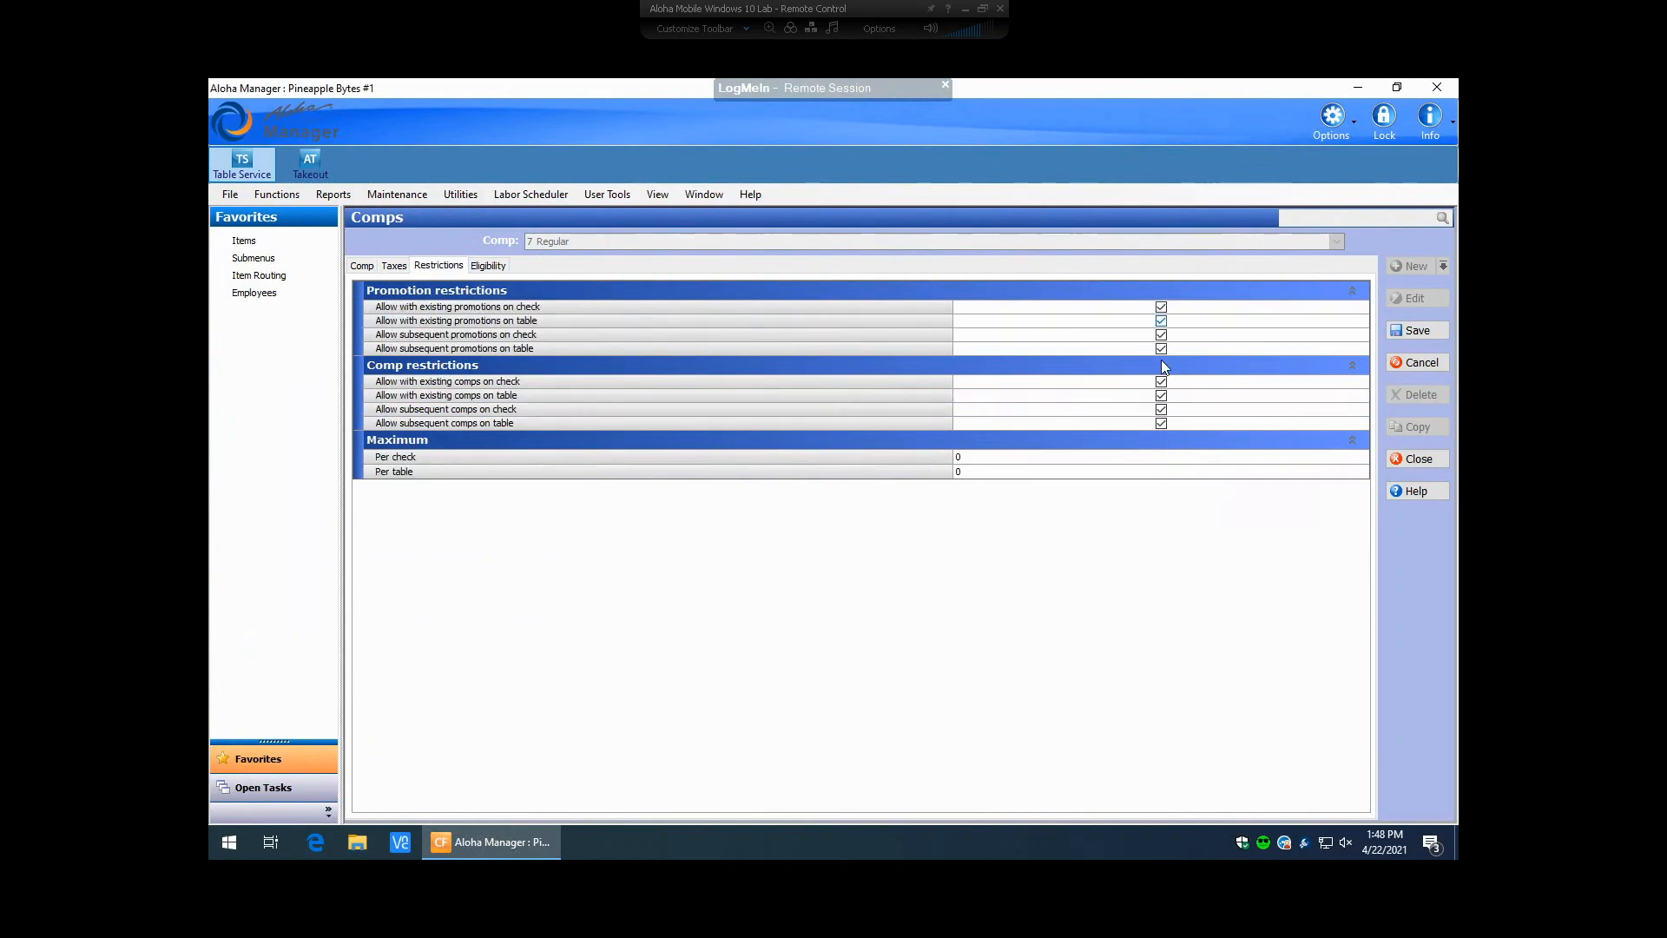
left_click(982, 458)
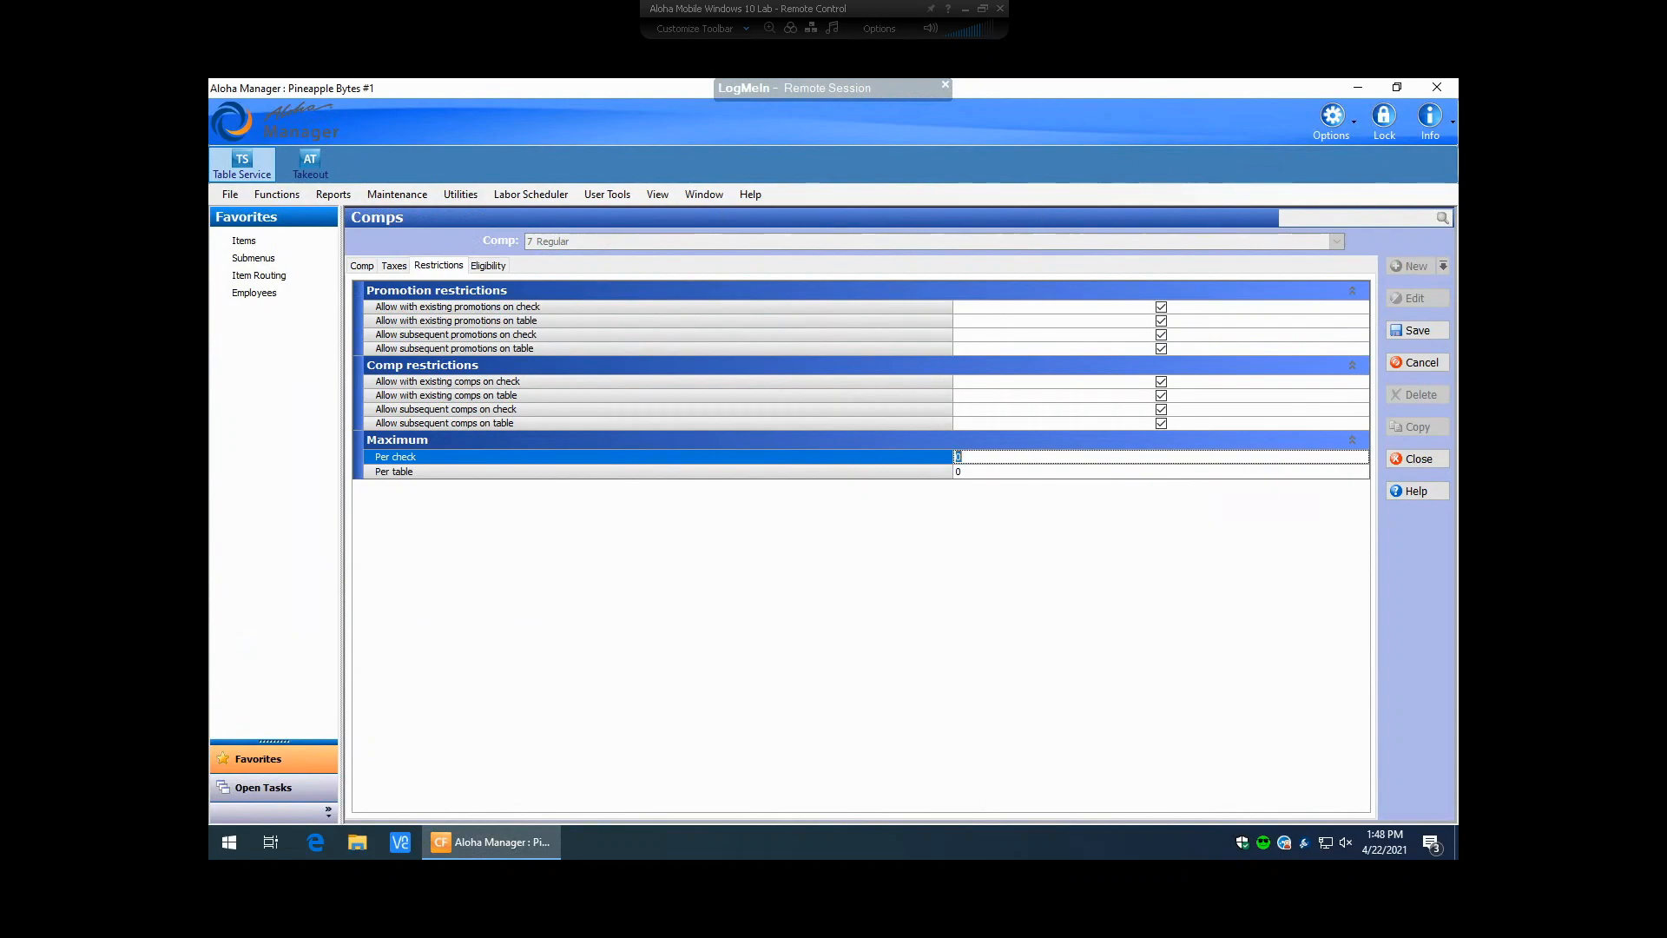
type("99")
left_click(1010, 475)
type("999")
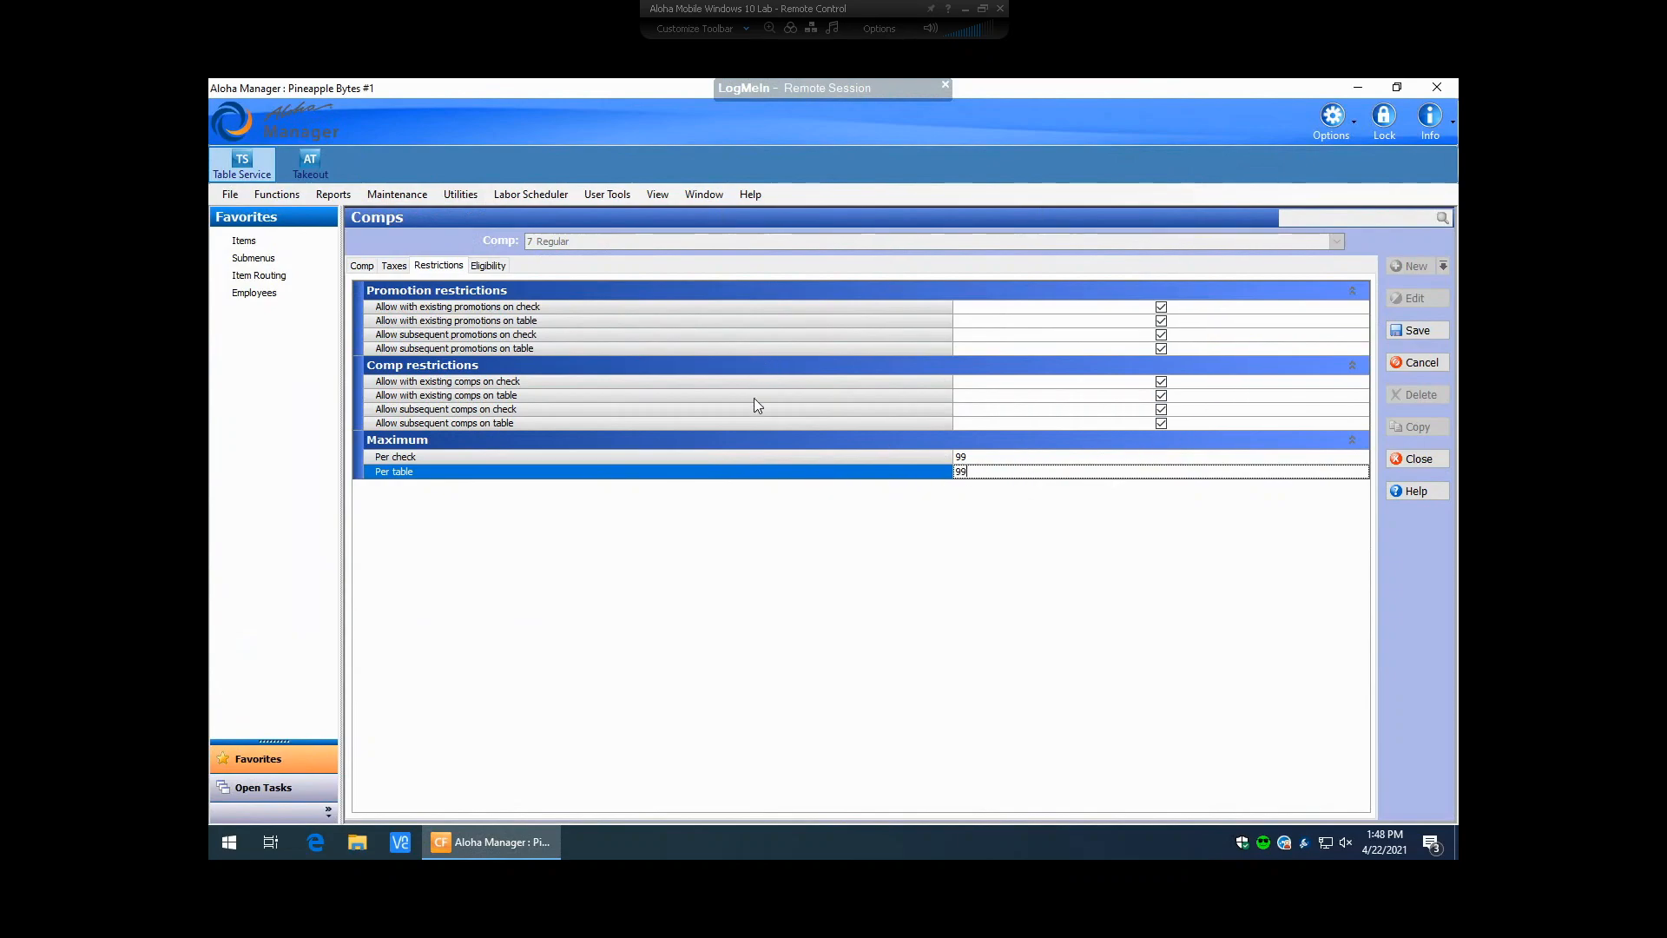
Step: Set the App Discount comp's eligible items to the Apps category and save the comp
left_click(489, 265)
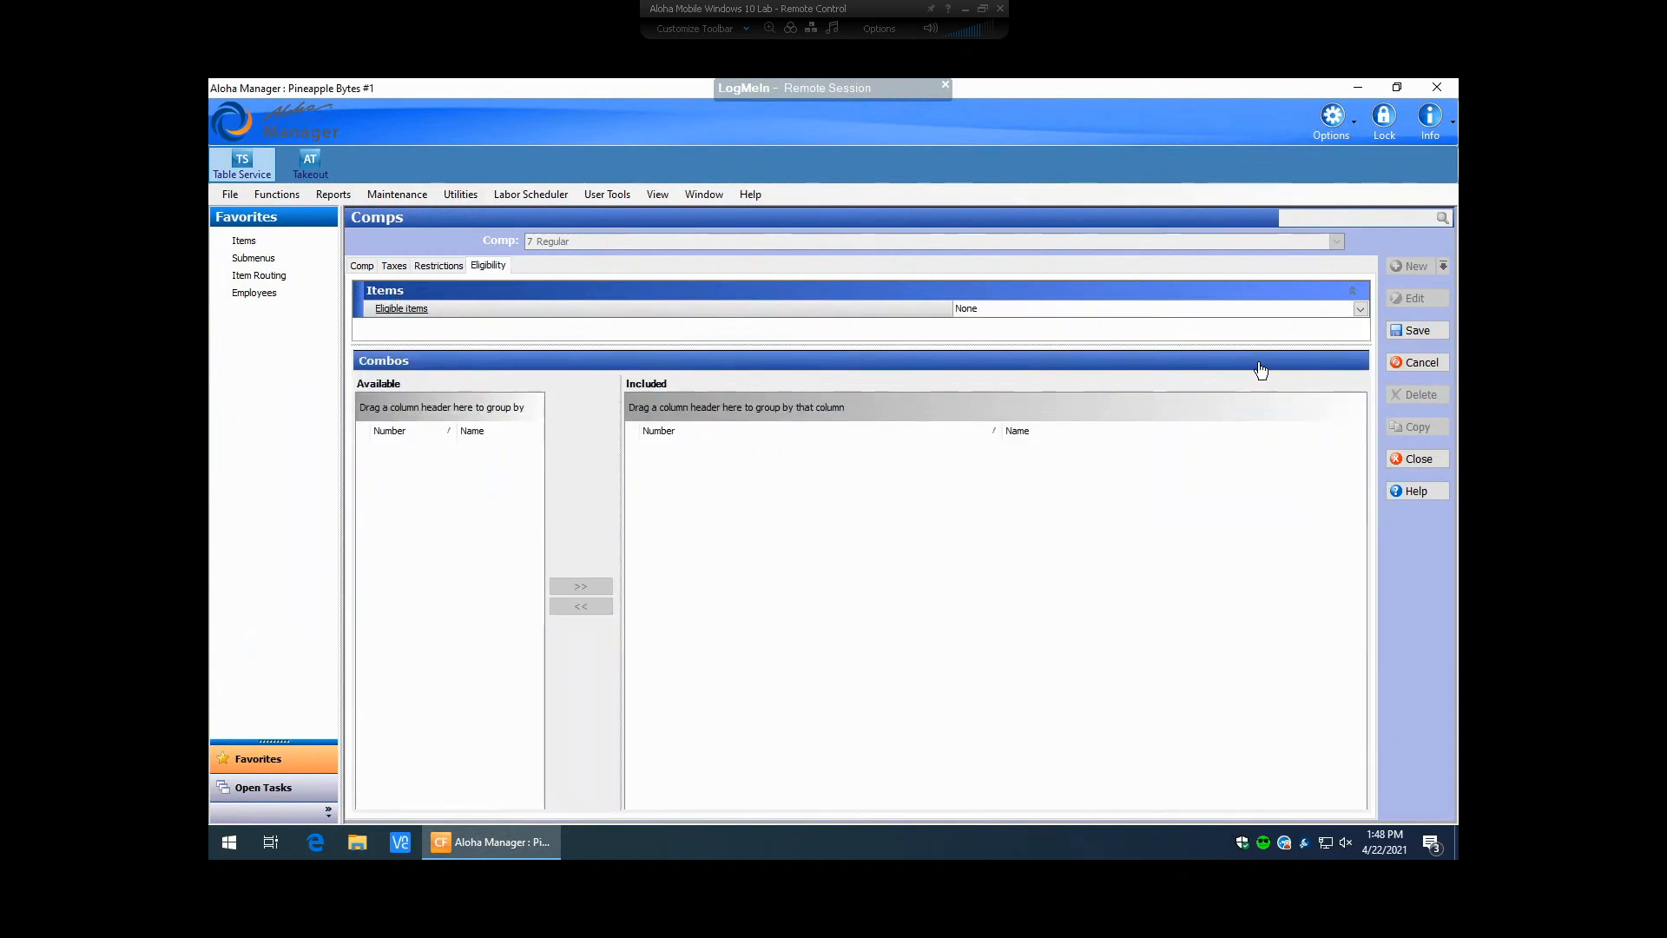
left_click(1360, 309)
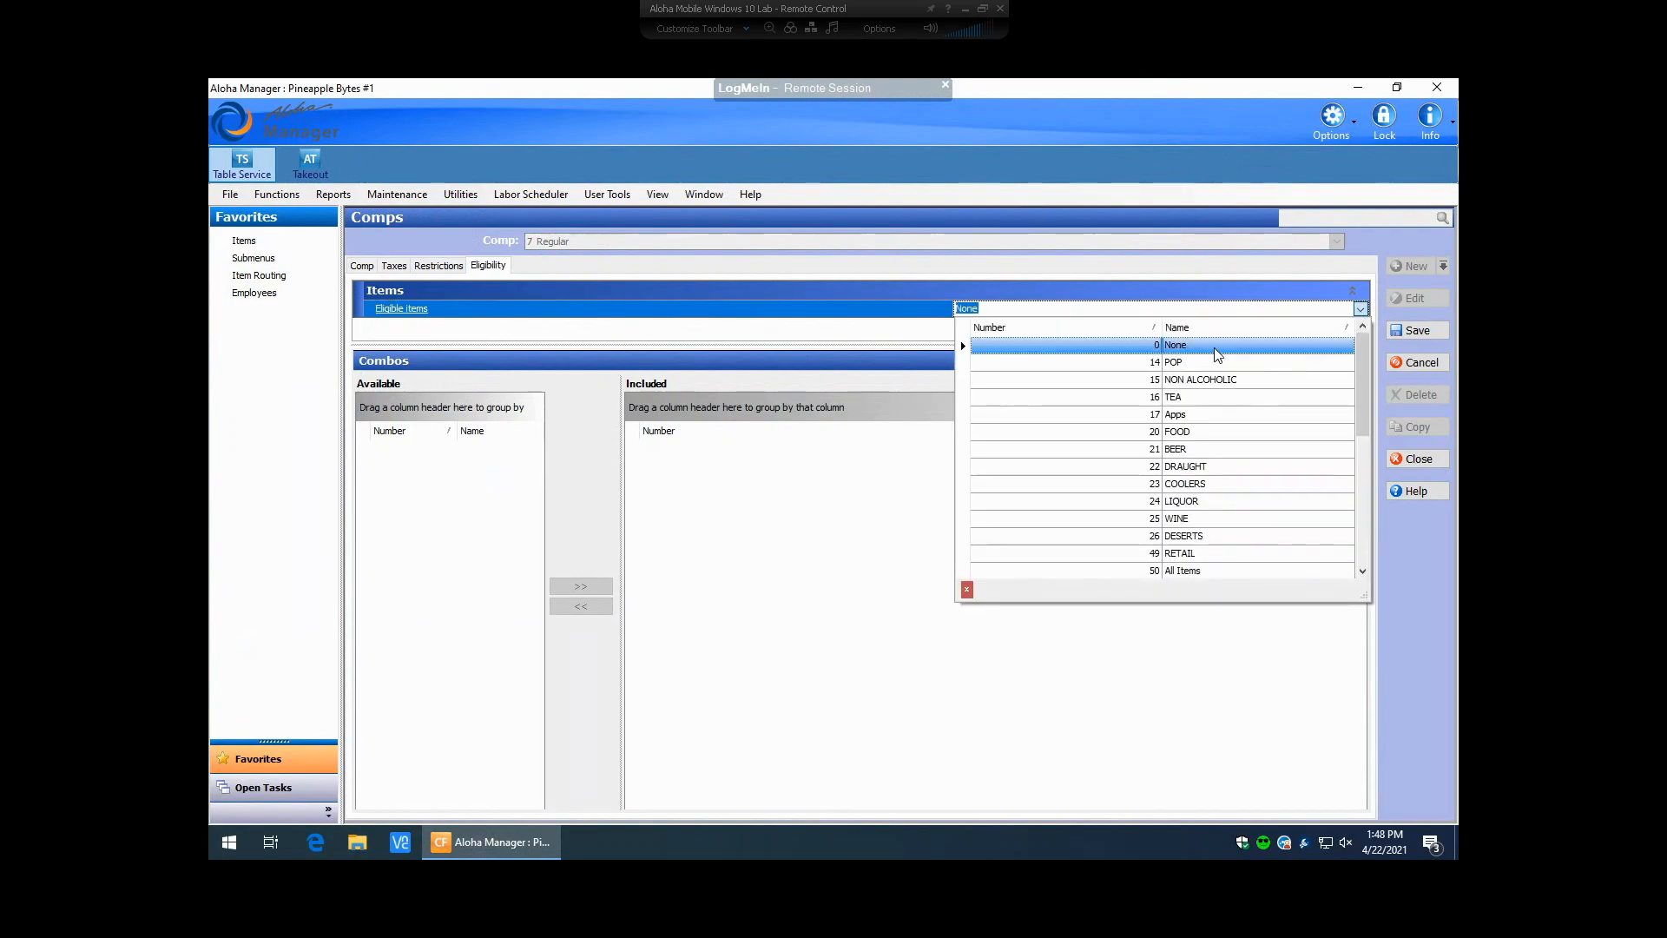
scroll(1233, 382, "down", 5)
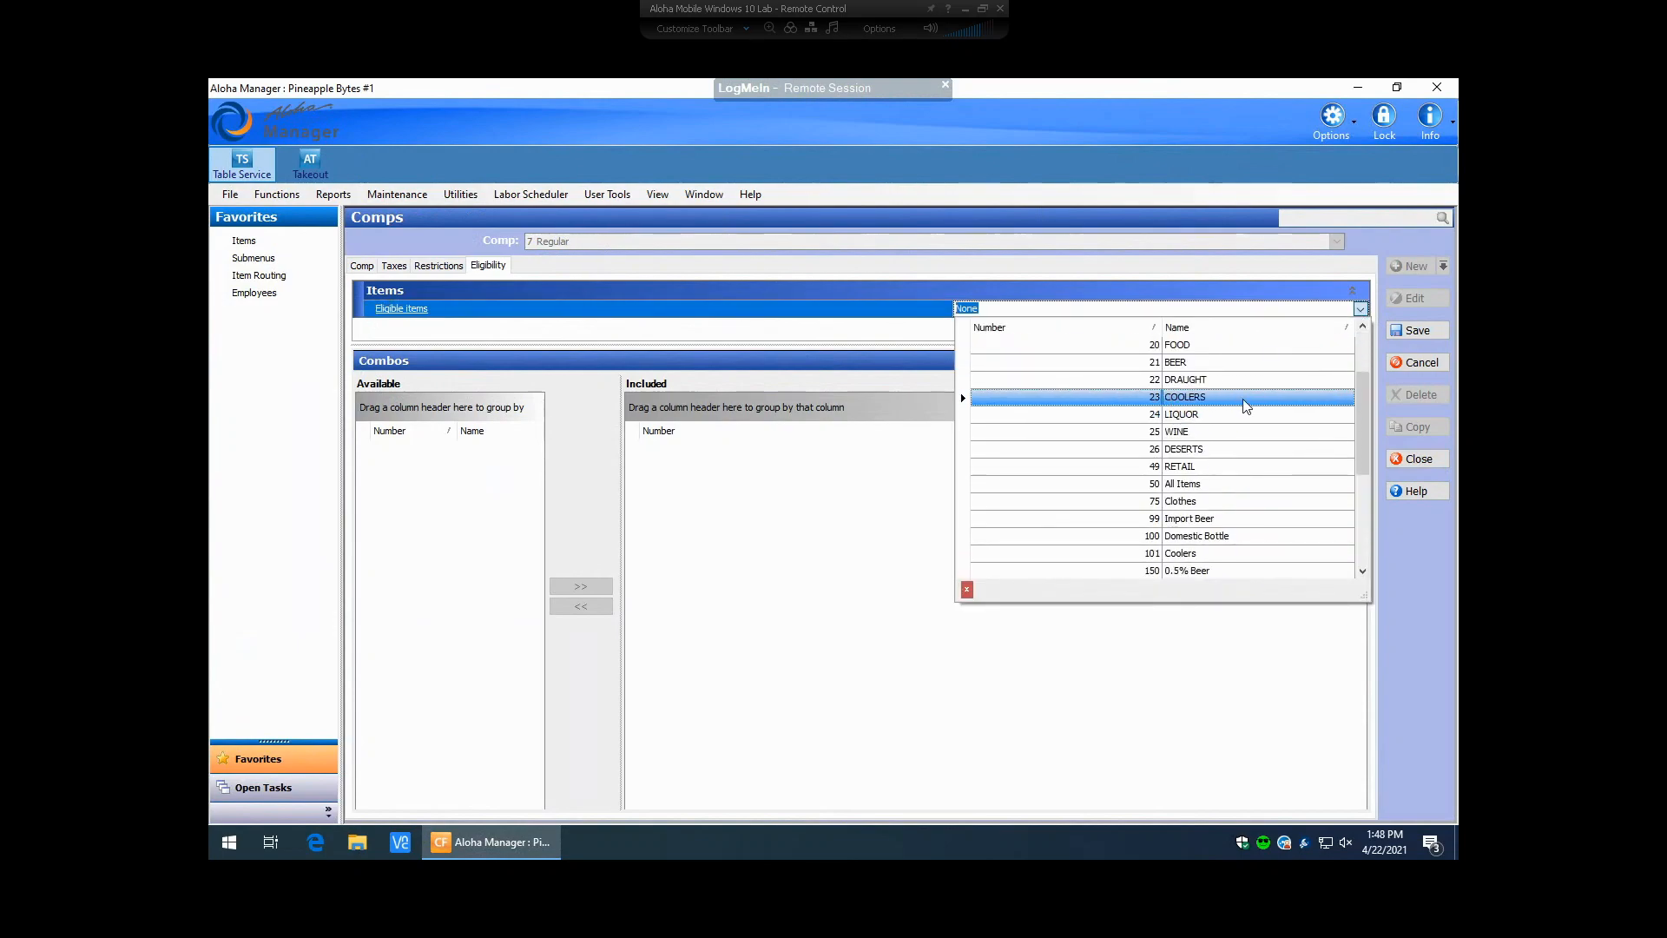
scroll(1251, 402, "up", 5)
scroll(1251, 402, "down", 8)
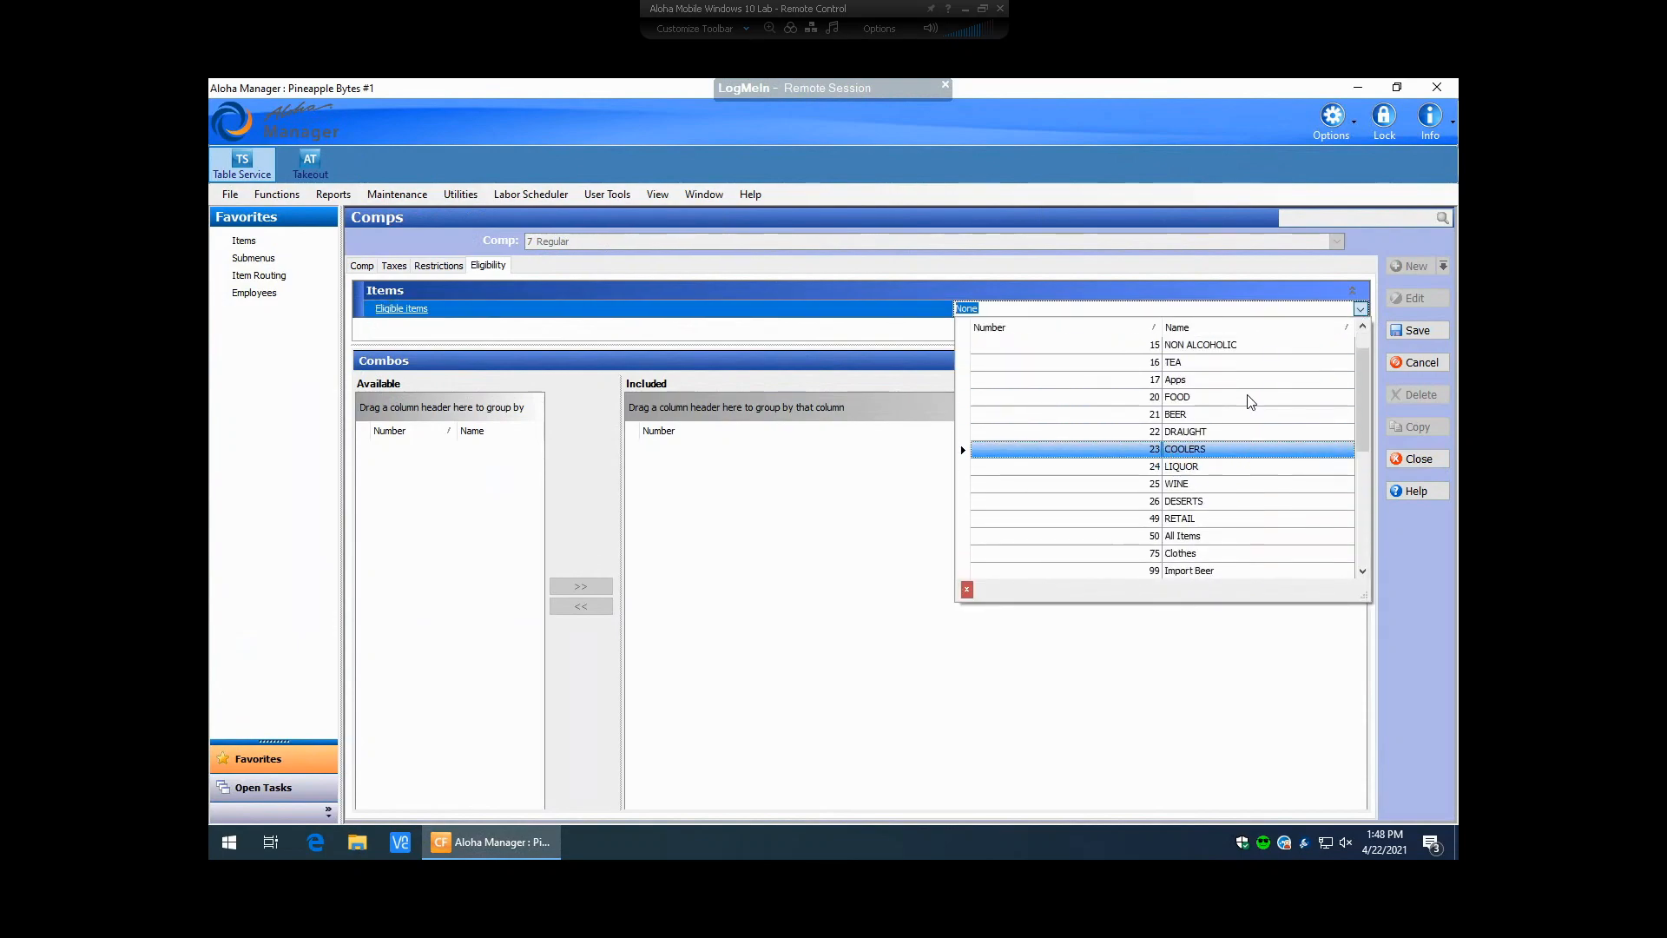
scroll(1251, 403, "down", 7)
scroll(1248, 409, "up", 5)
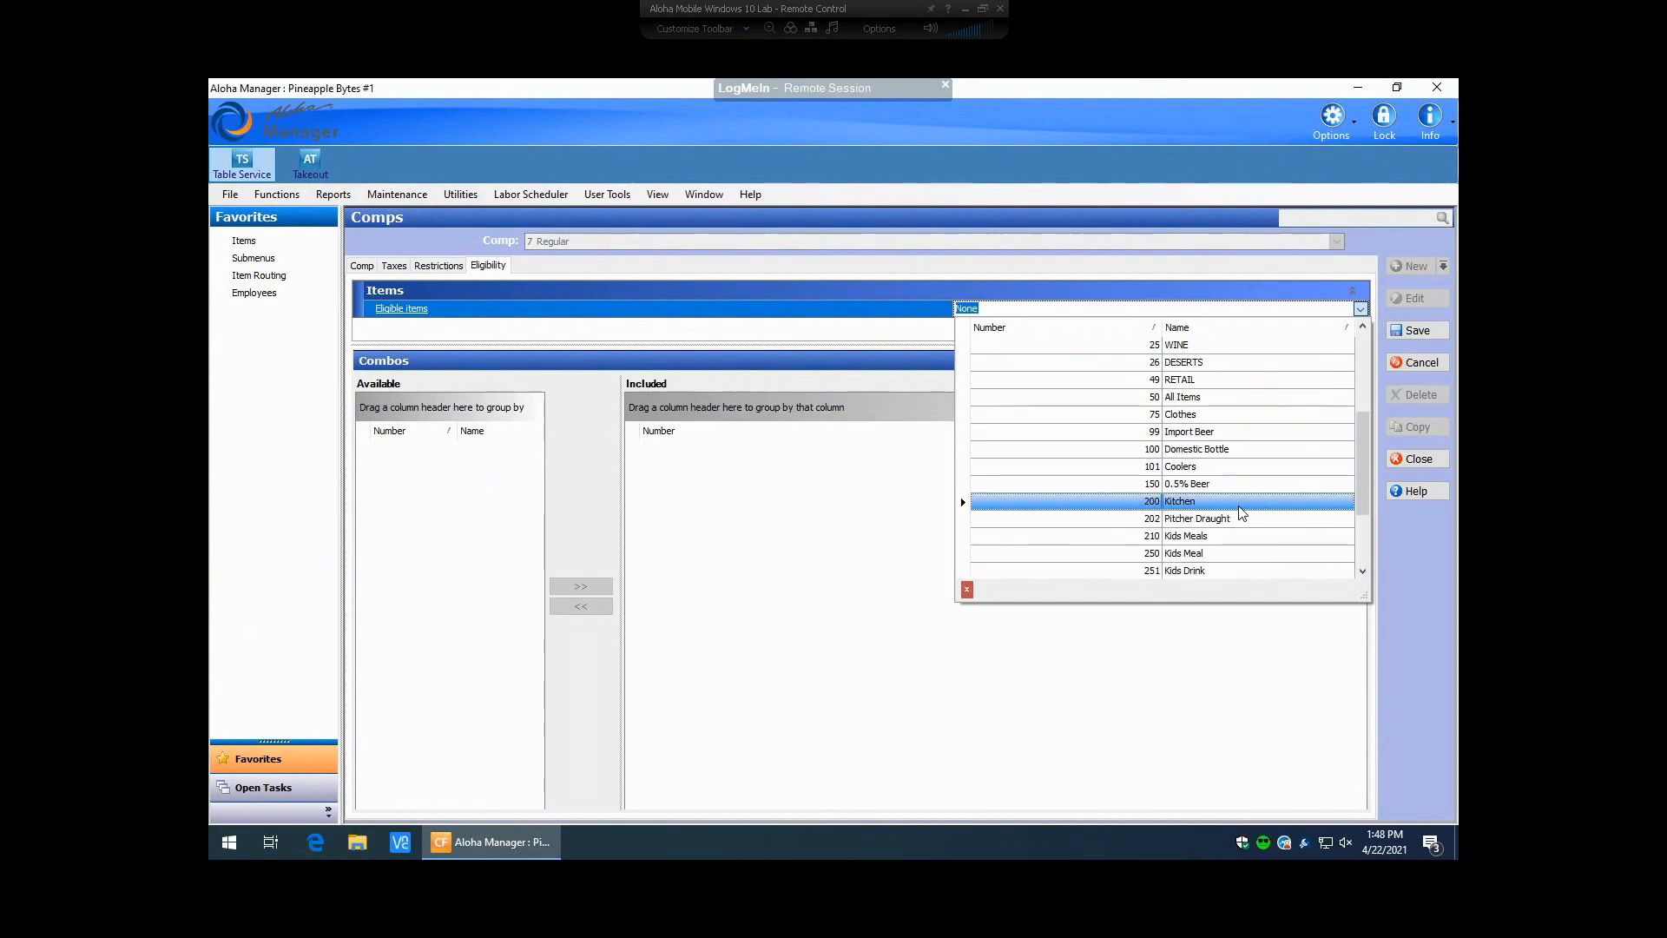
scroll(1247, 515, "up", 8)
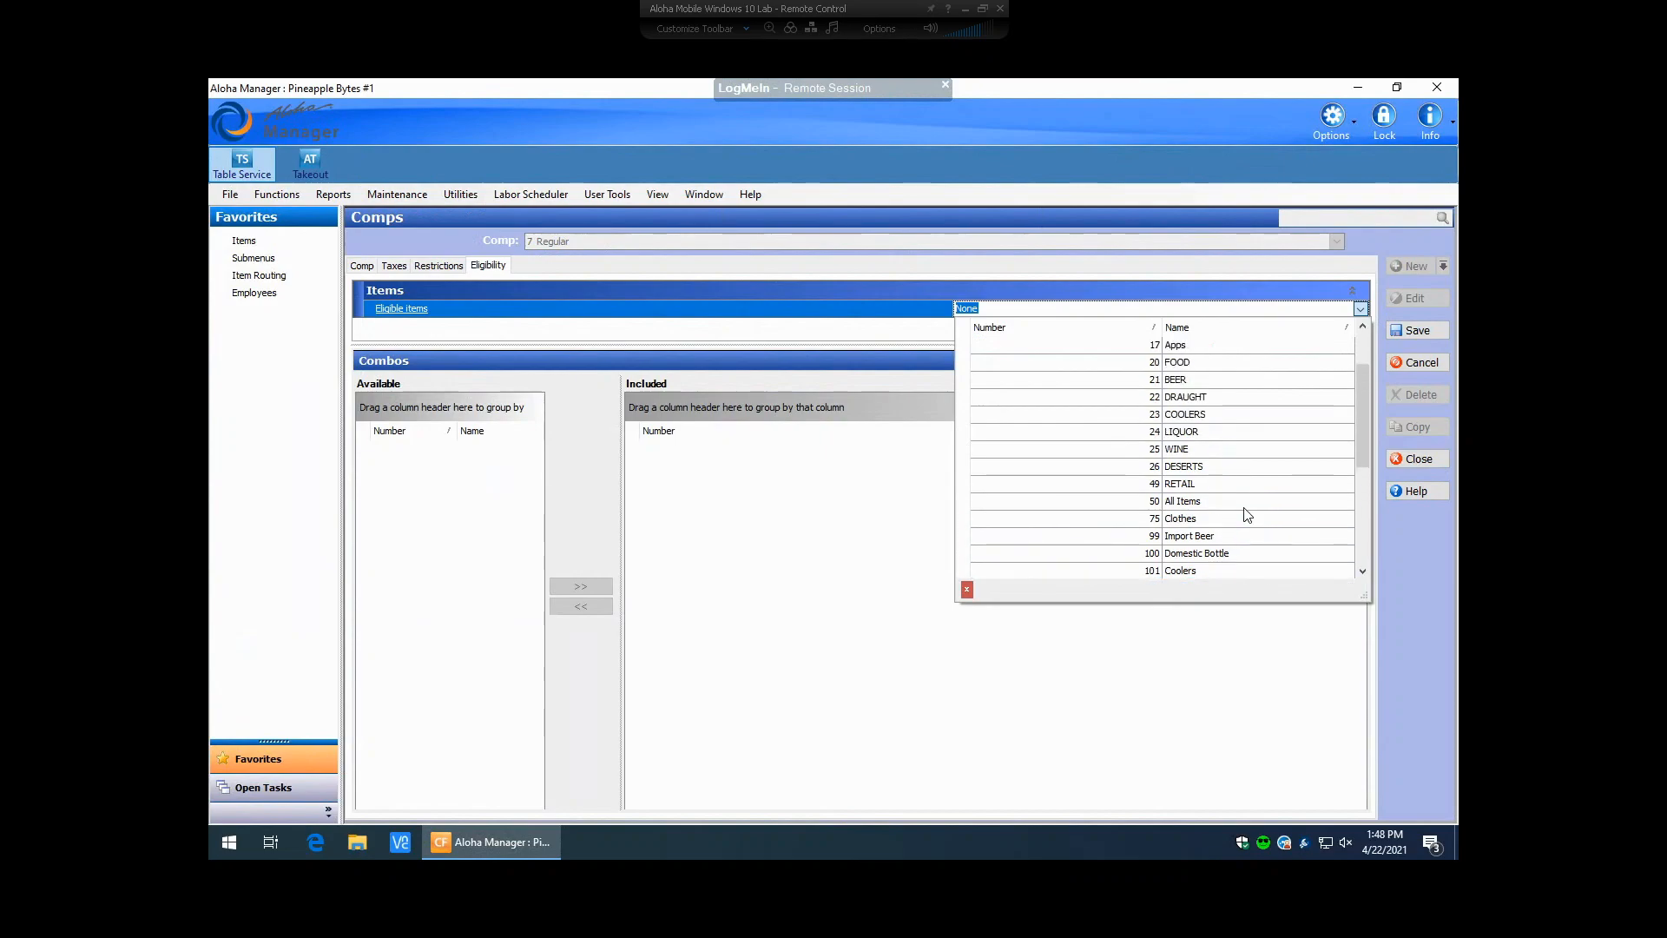
scroll(1247, 512, "up", 1)
left_click(1163, 397)
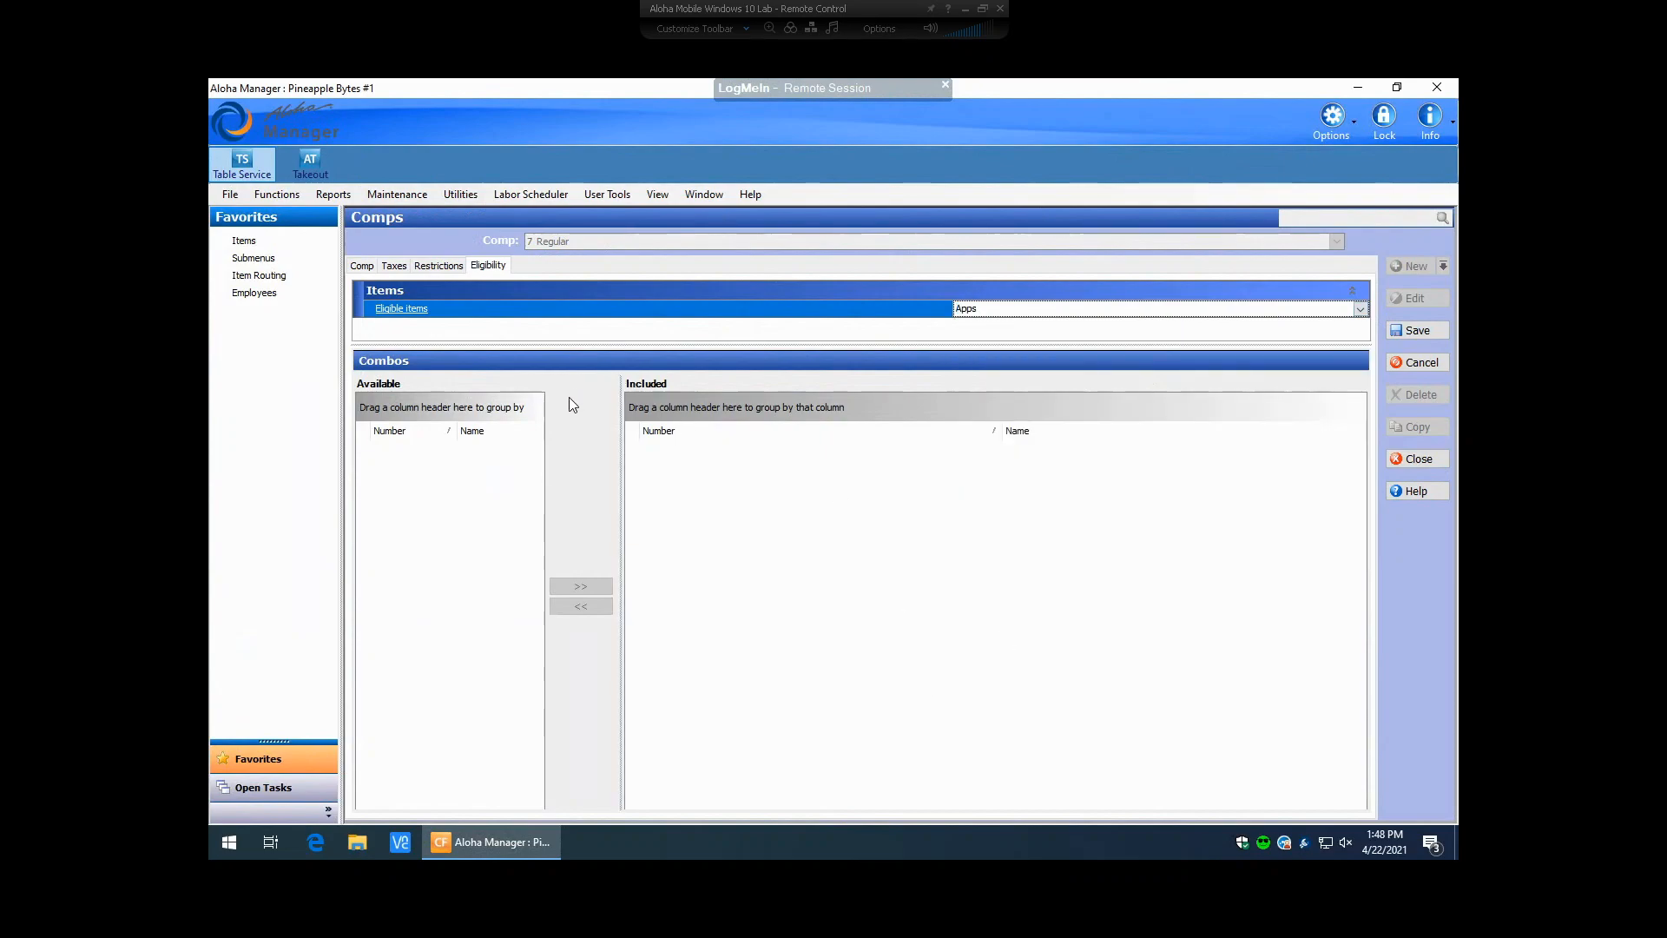
left_click(1411, 331)
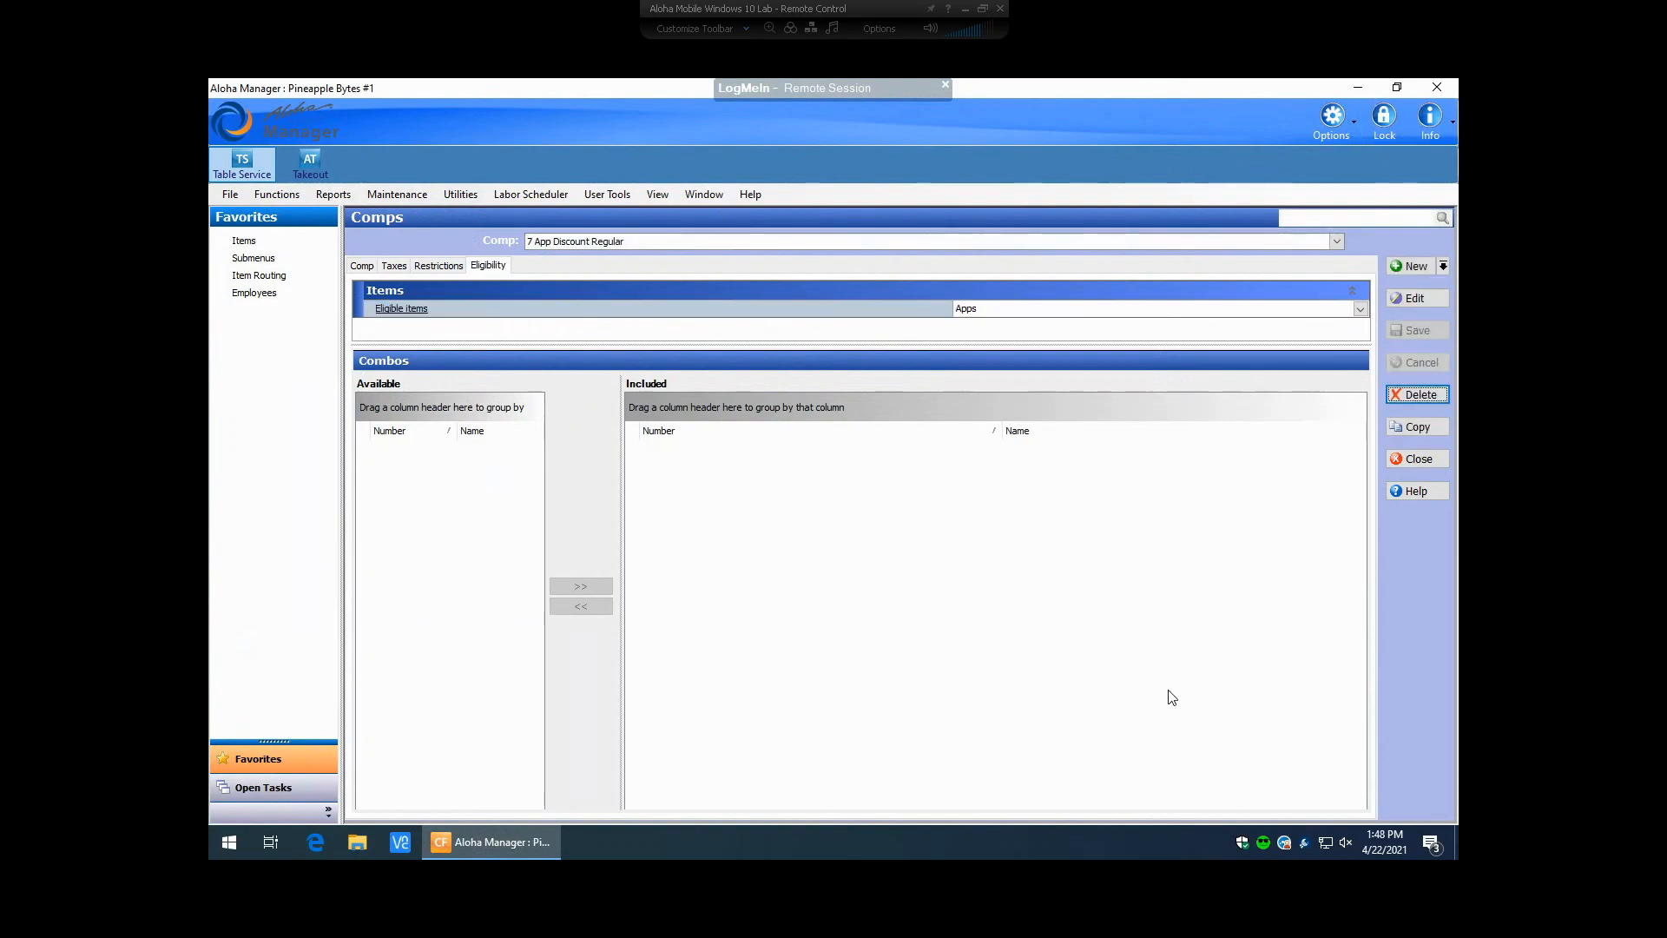
Step: Set the comp's report-as setting to App Discount and save the change
left_click(362, 266)
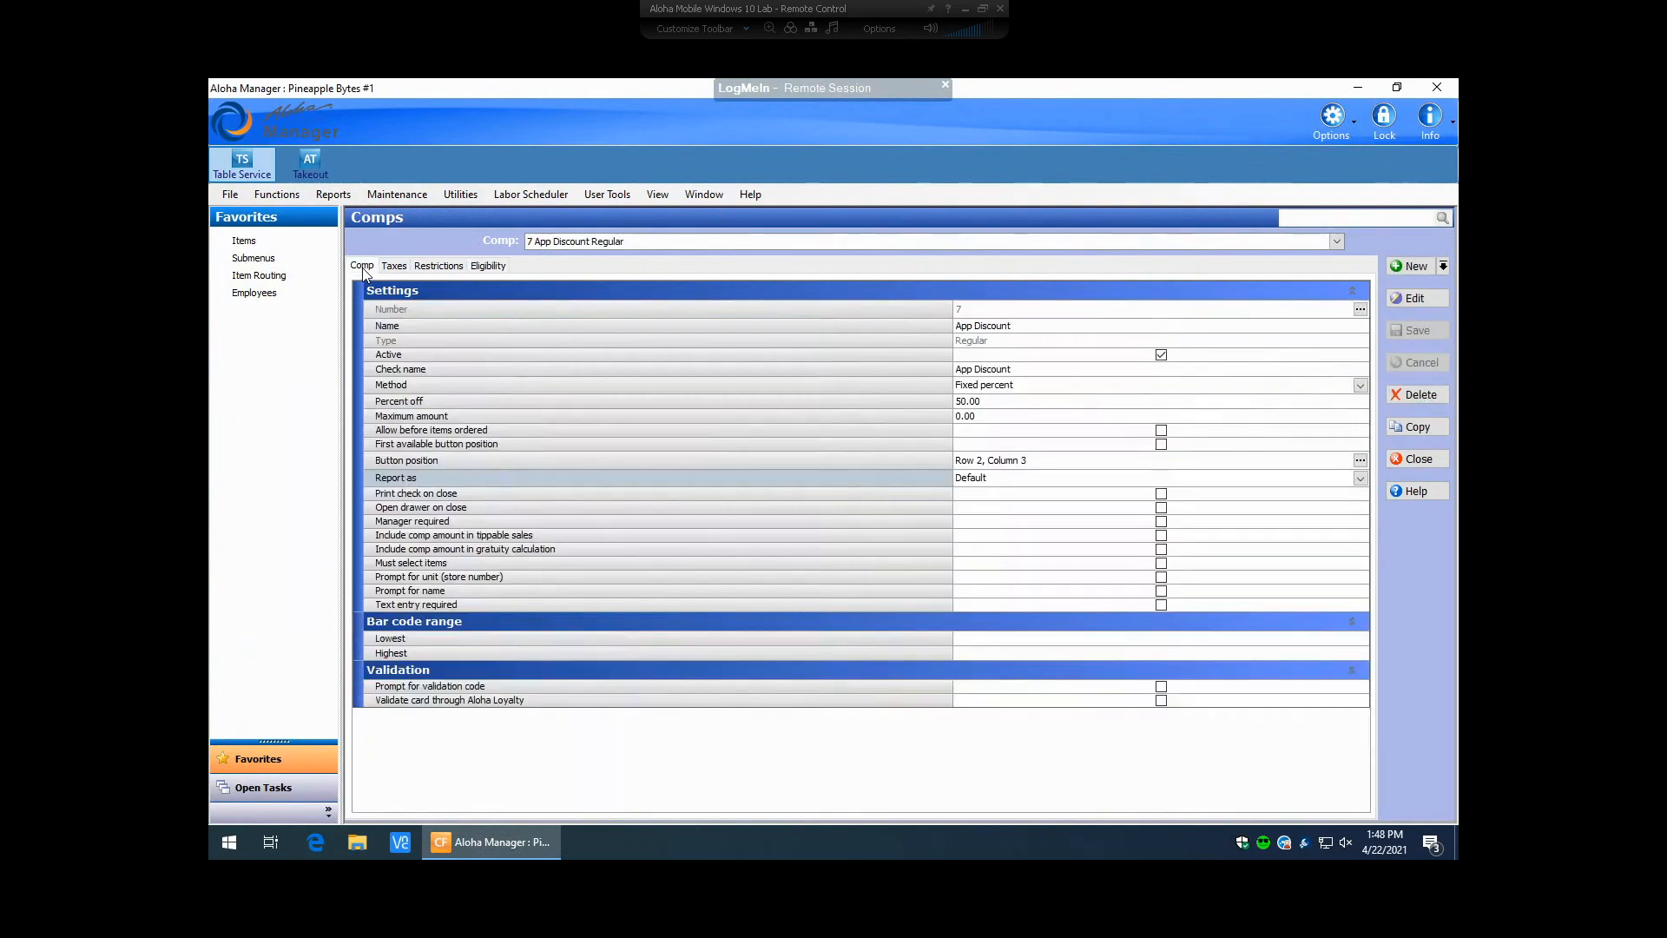
left_click(1360, 477)
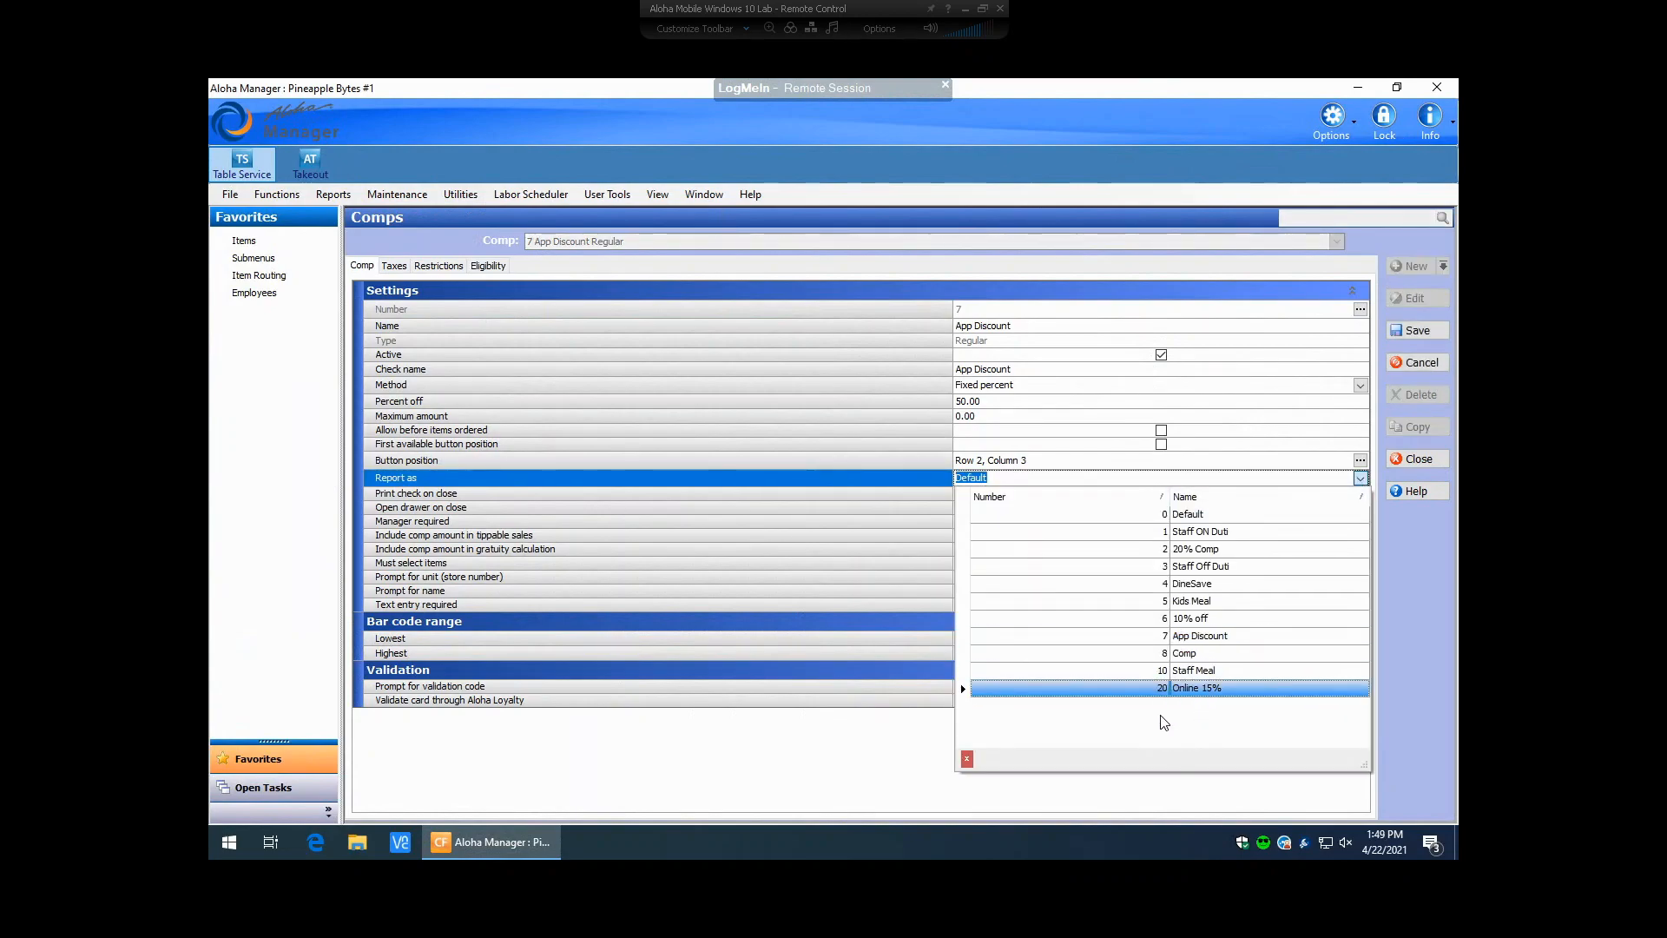
left_click(1188, 638)
left_click(1435, 333)
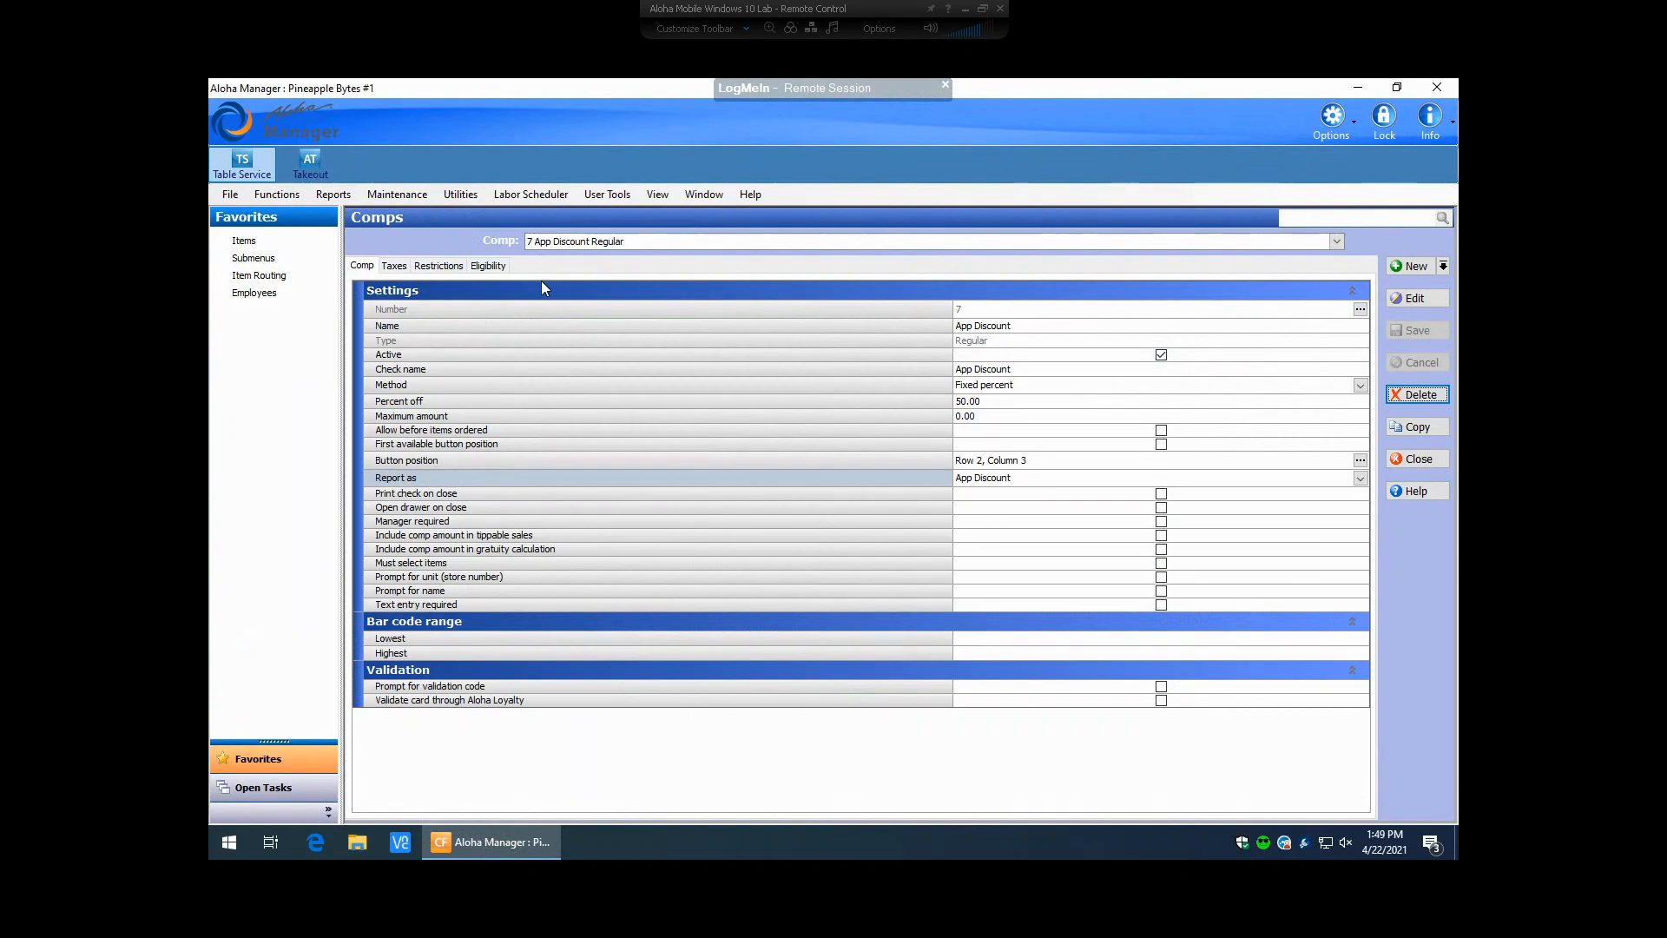
Step: Compare the eligible items assigned to the App Discount, Staff Meal and Online 15% comps
left_click(489, 266)
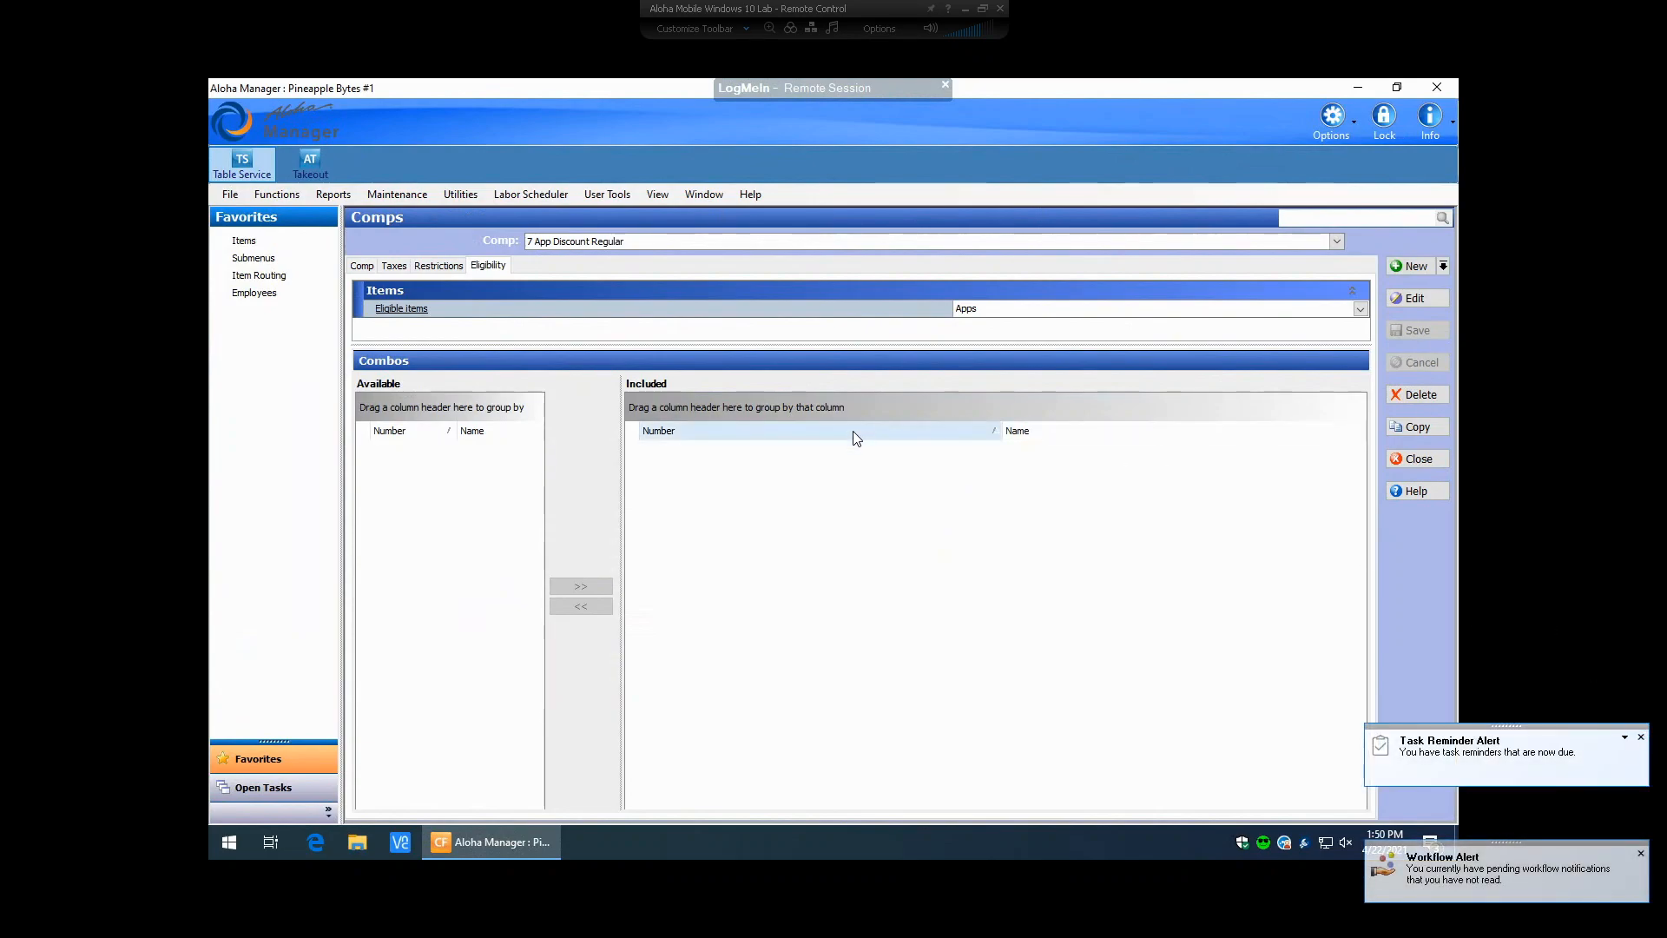
left_click(359, 266)
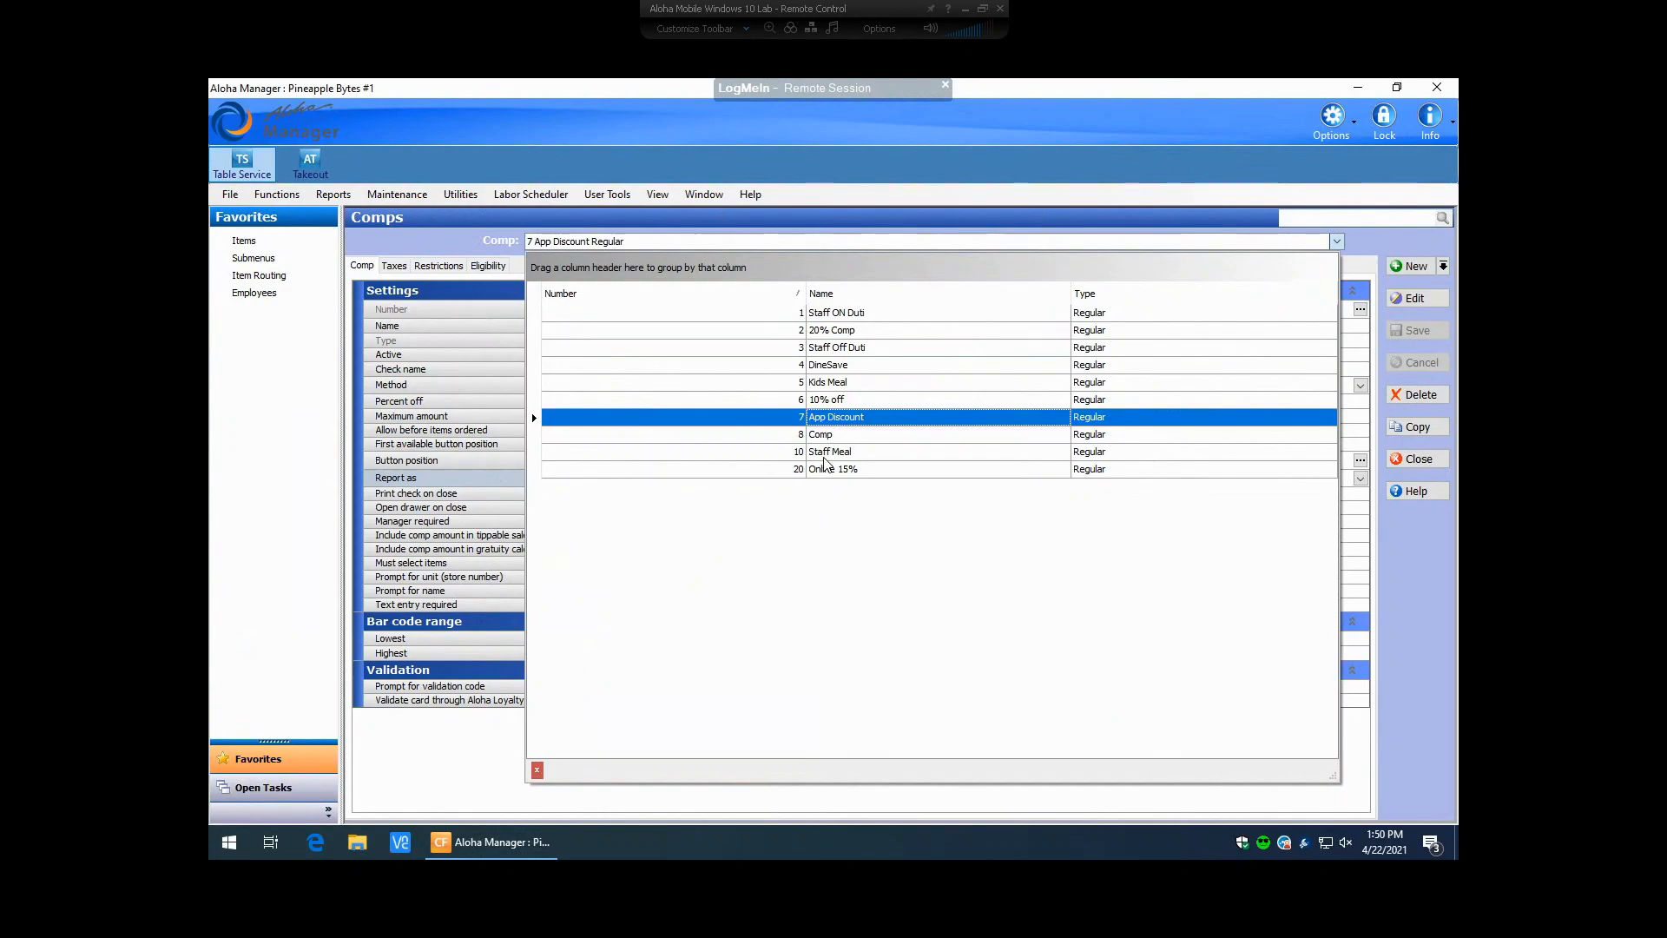
left_click(825, 452)
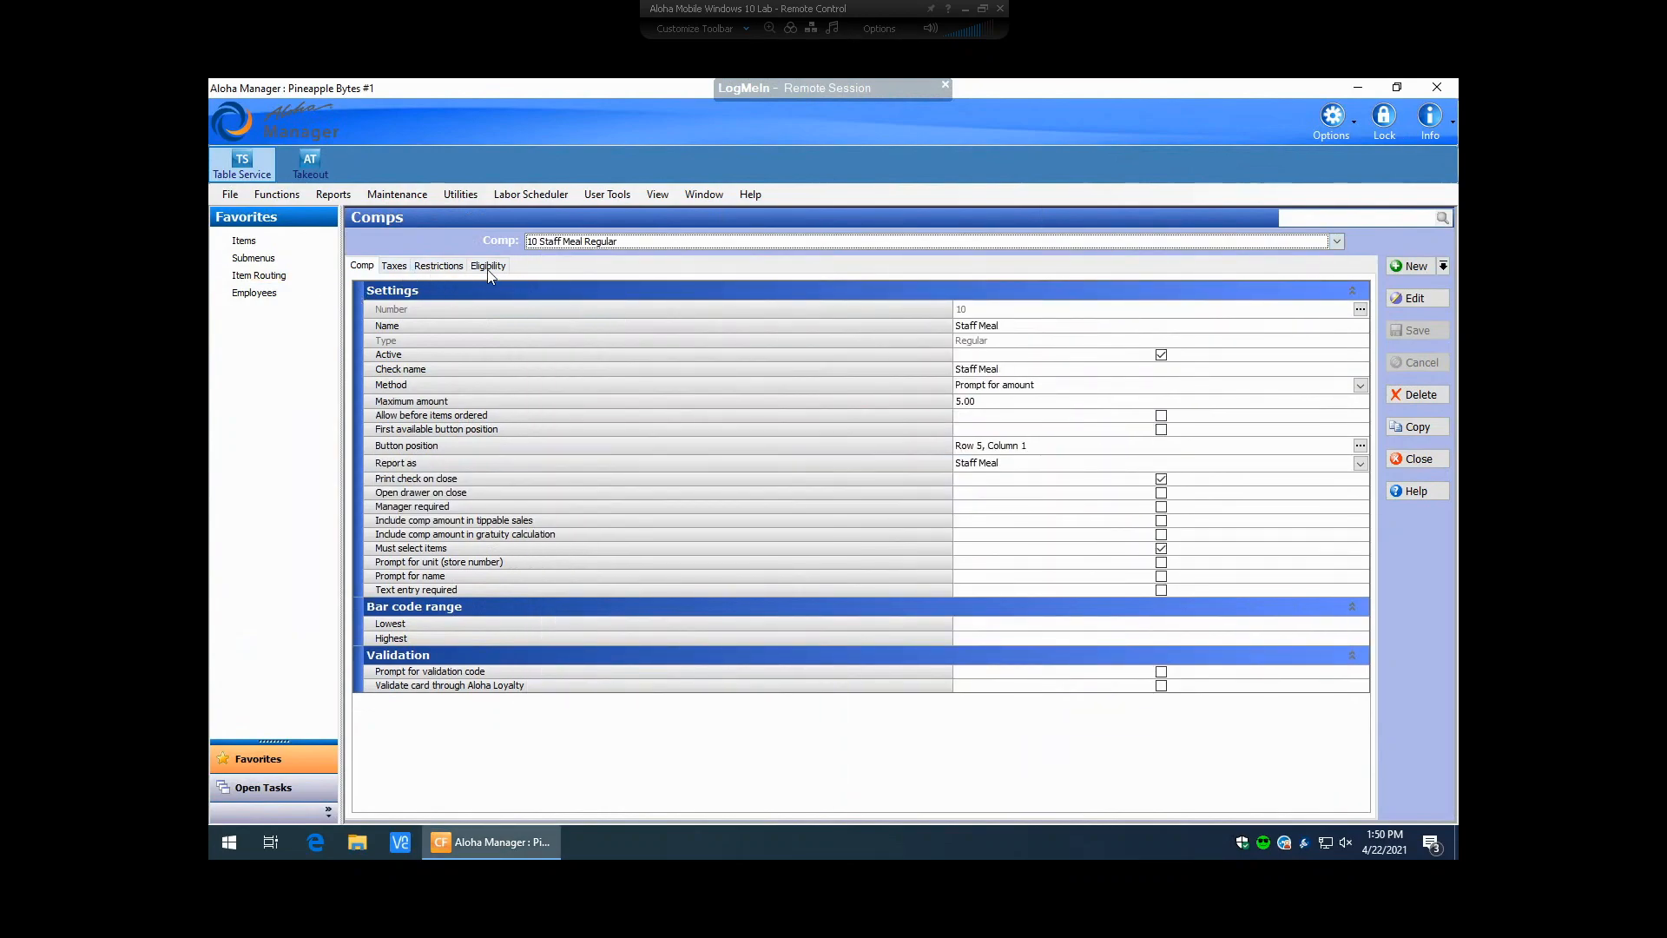
left_click(489, 267)
left_click(575, 243)
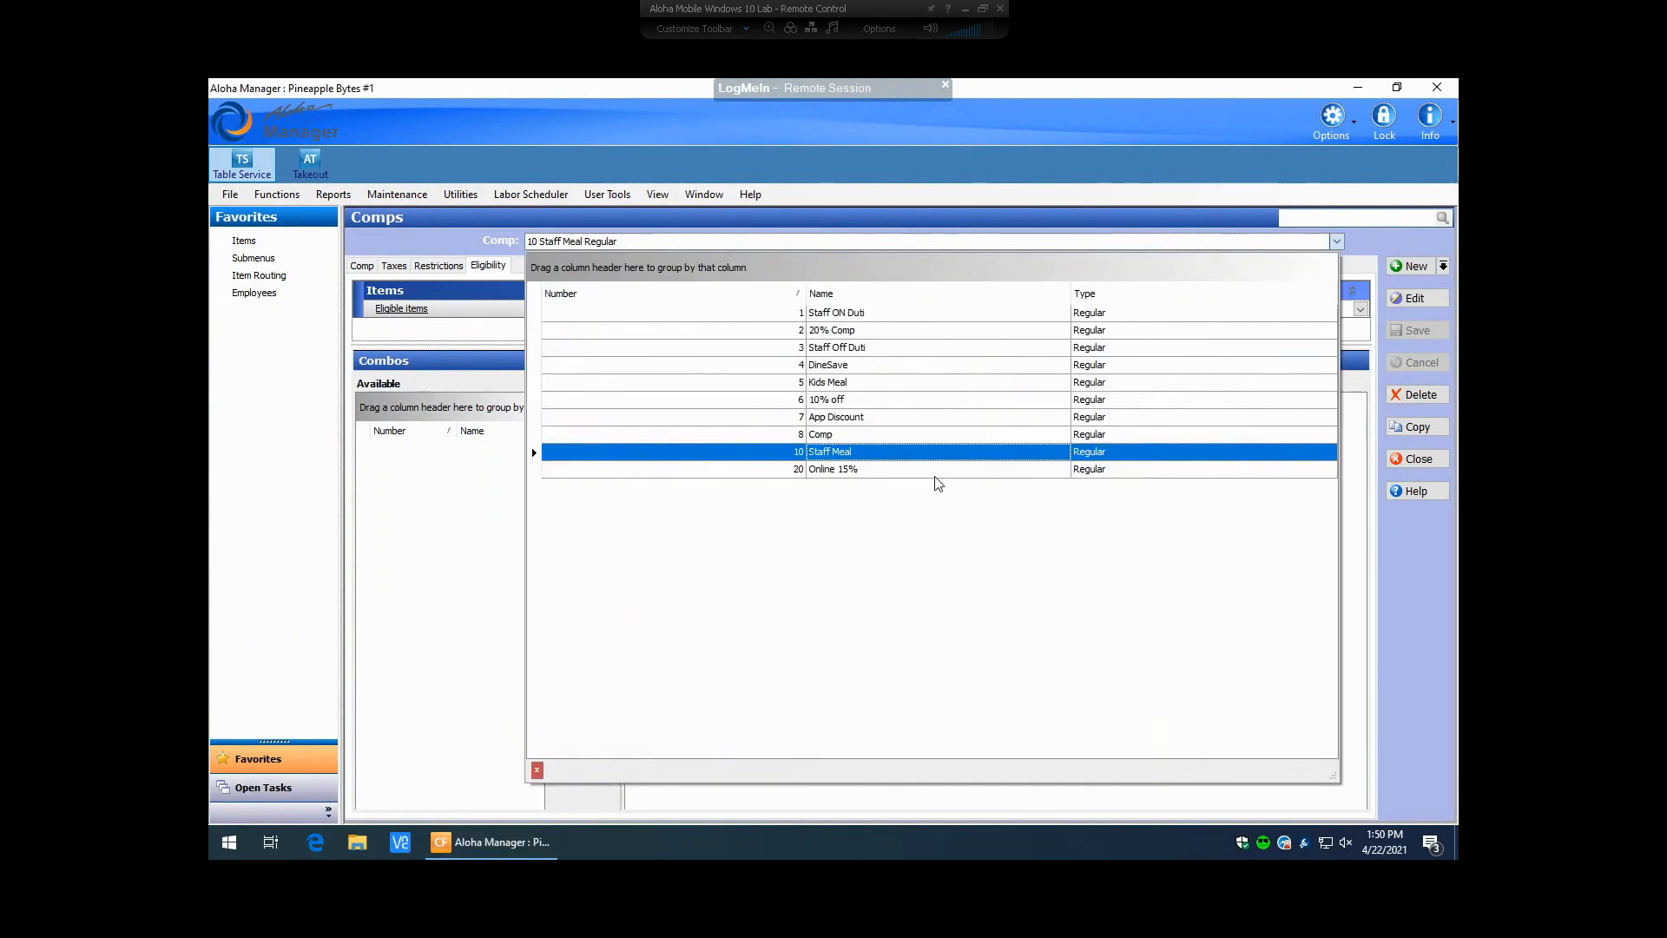
left_click(914, 469)
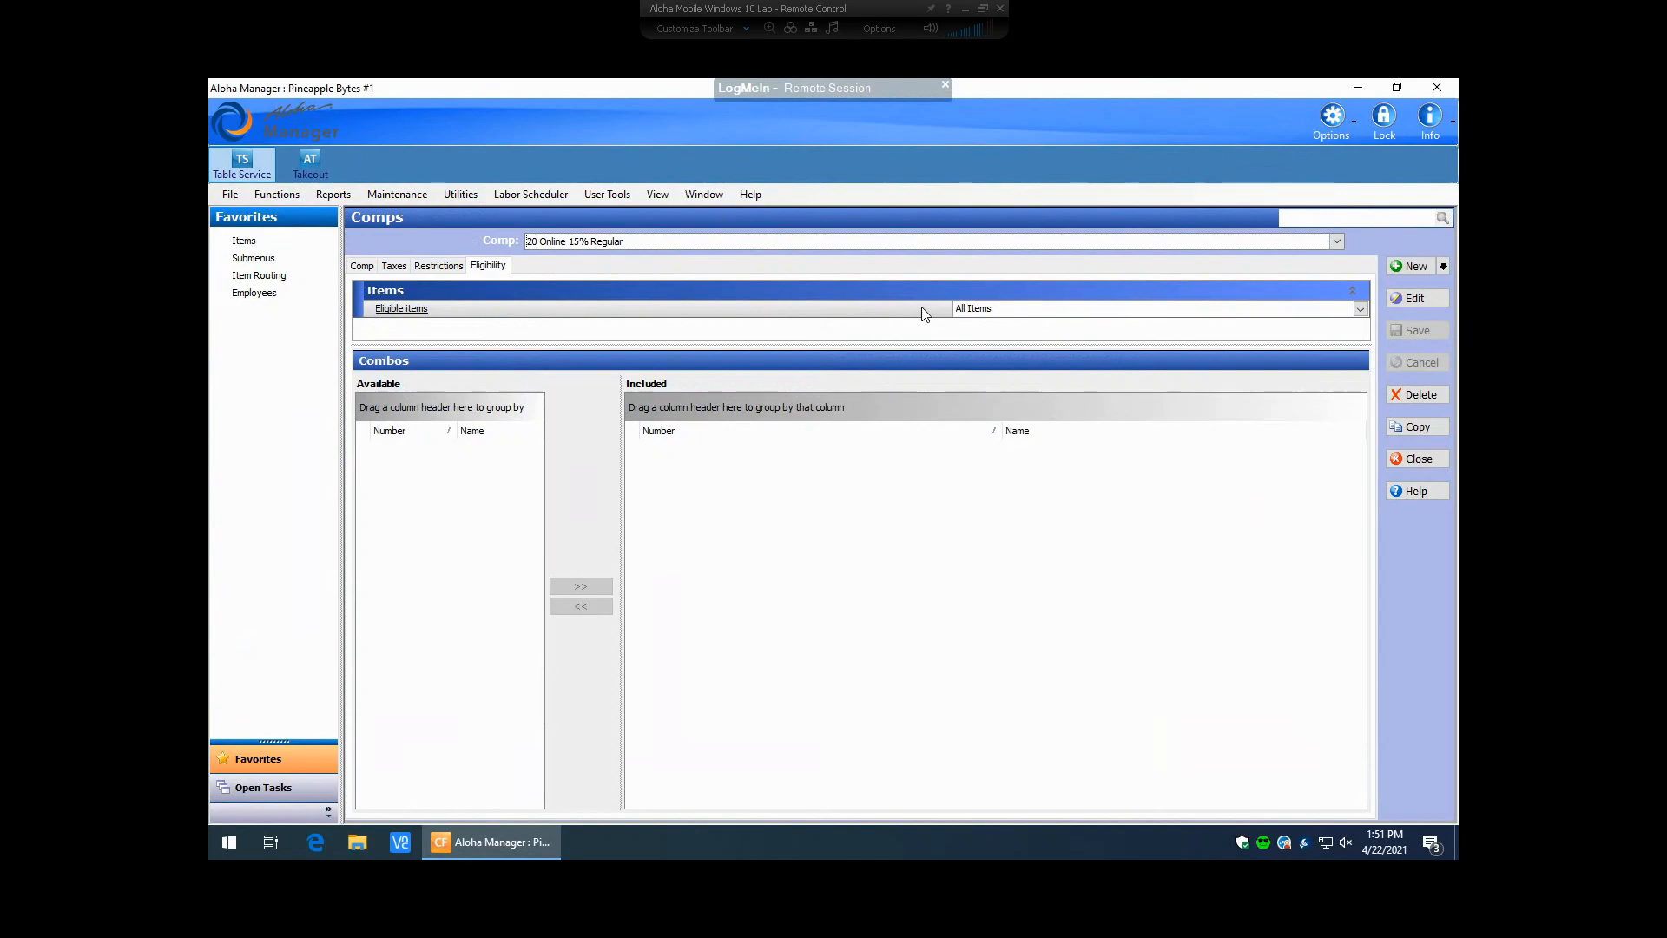
Step: Open the All Items category from the Online 15% comp's eligible items and review its included items from first to last
left_click(415, 309)
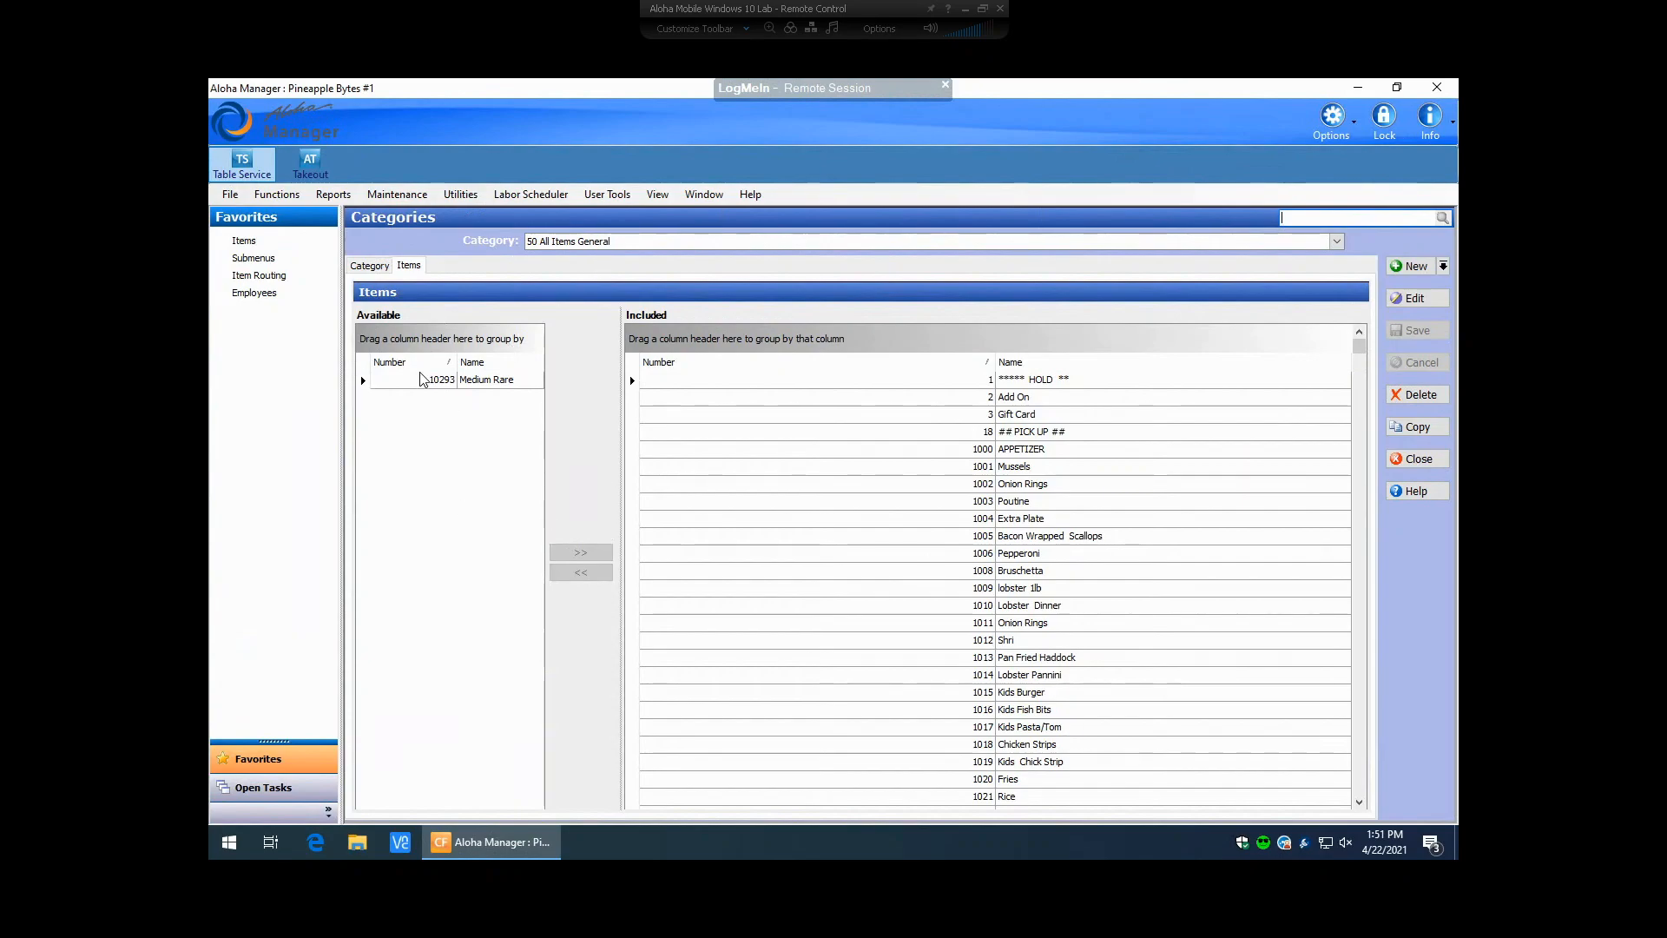
left_click_drag(1360, 349, 1354, 786)
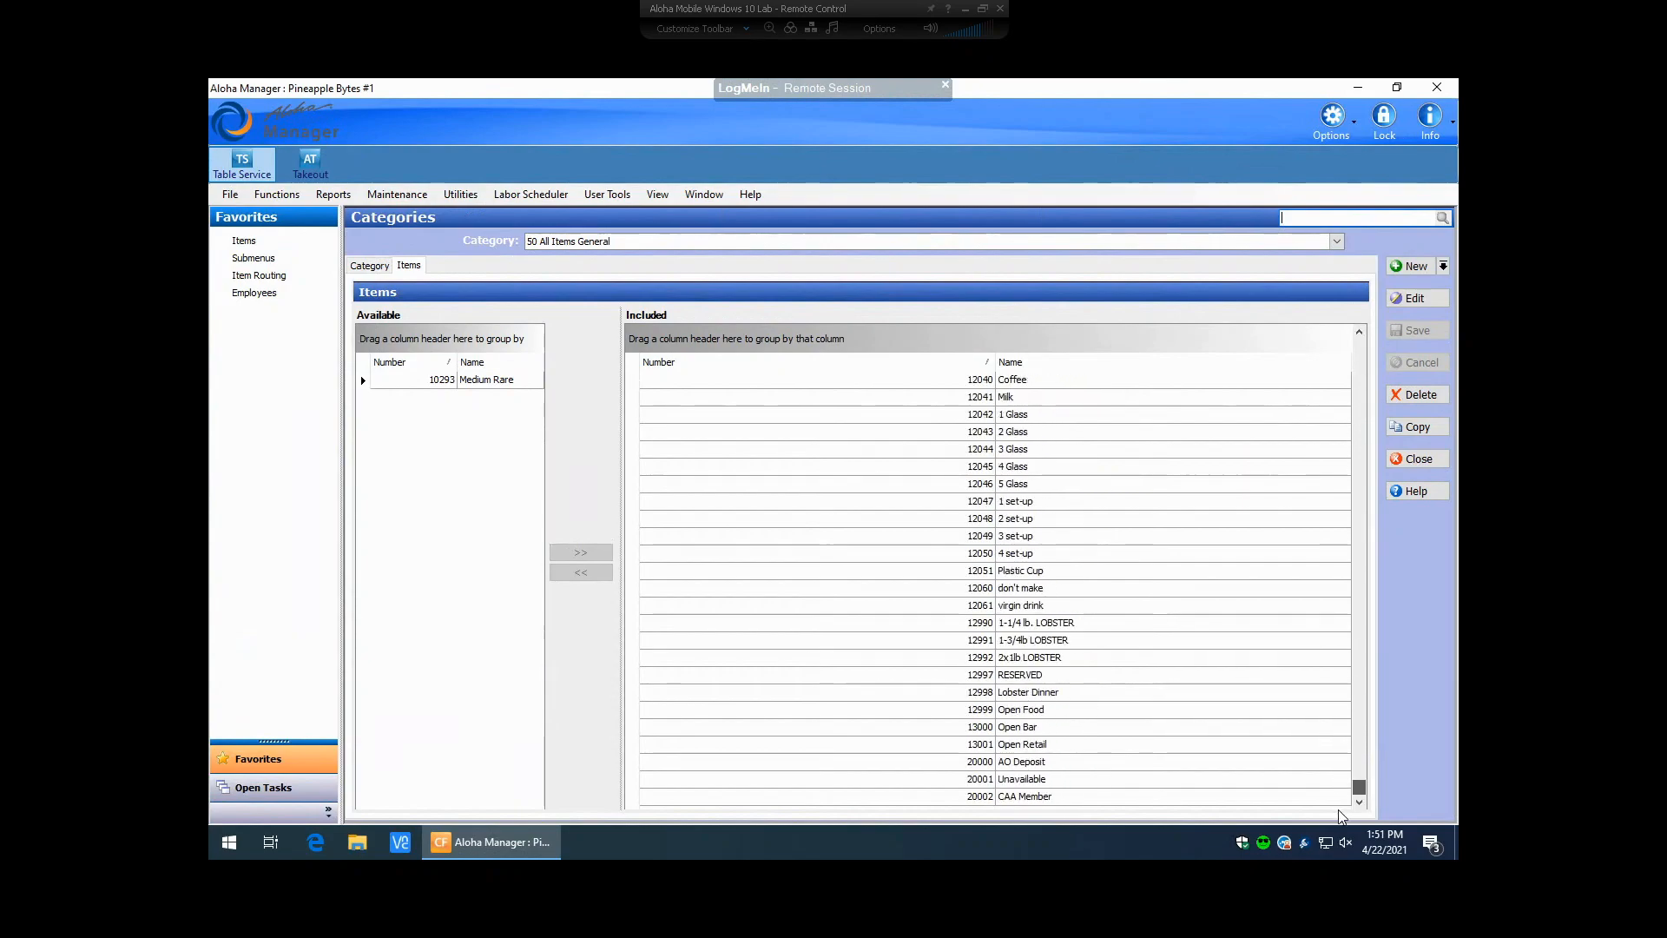
left_click_drag(1324, 484, 1358, 309)
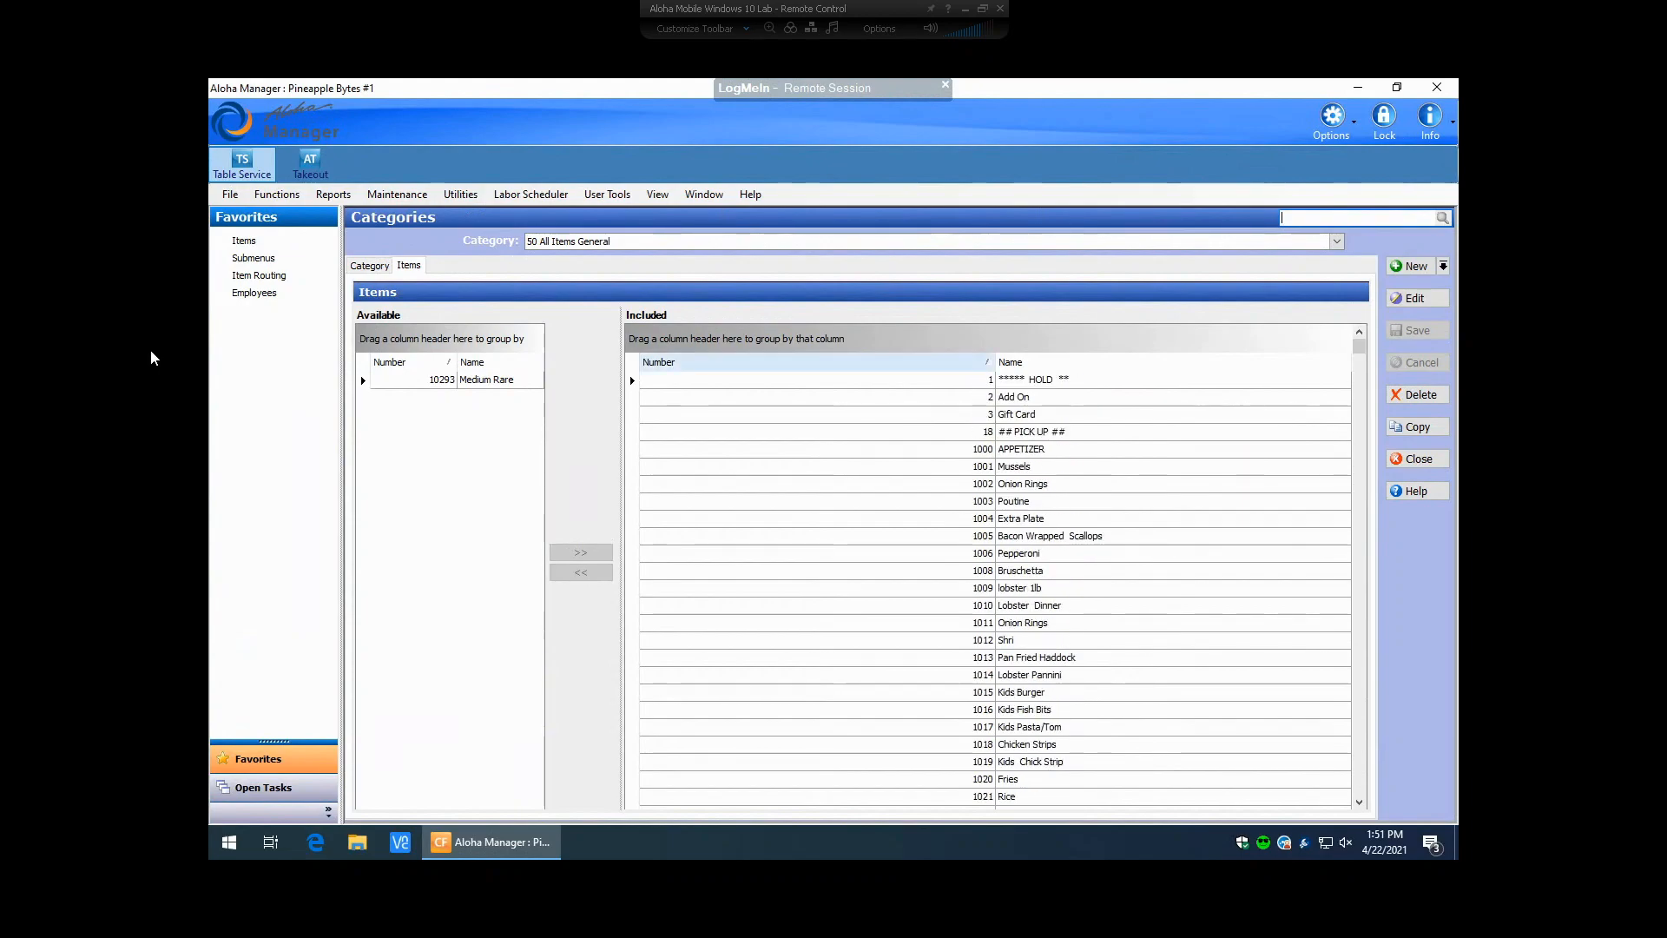
Step: Look through the item records, checking their numbers, long names and sales/retail categories
left_click(244, 241)
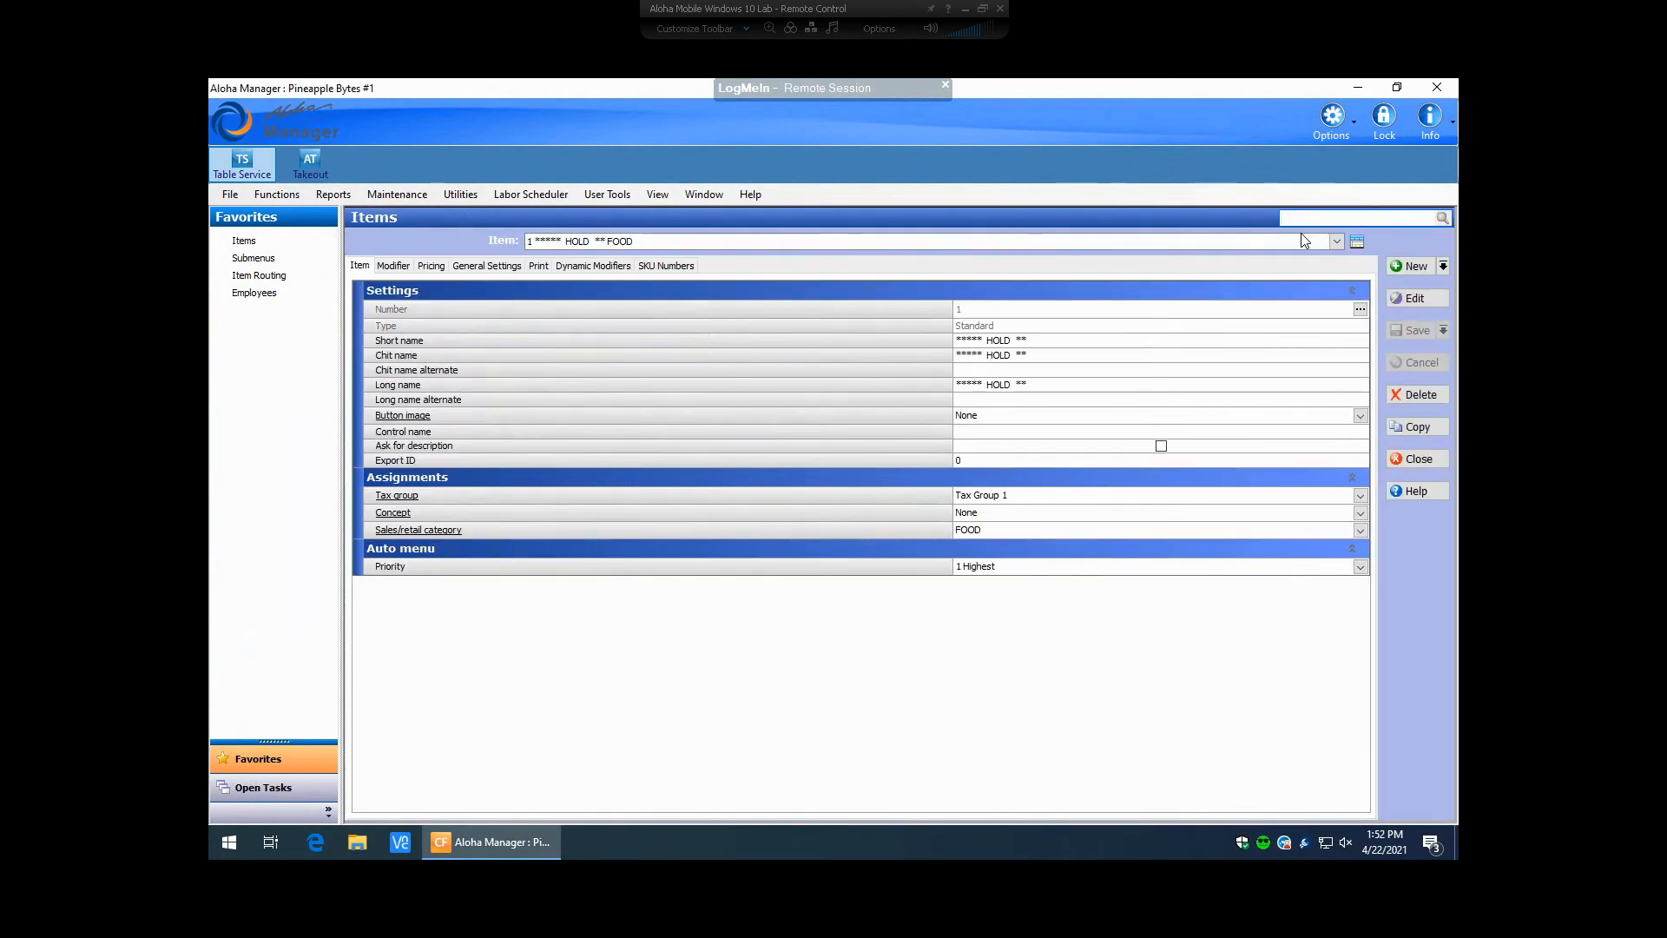
left_click(1337, 242)
scroll(849, 574, "down", 5)
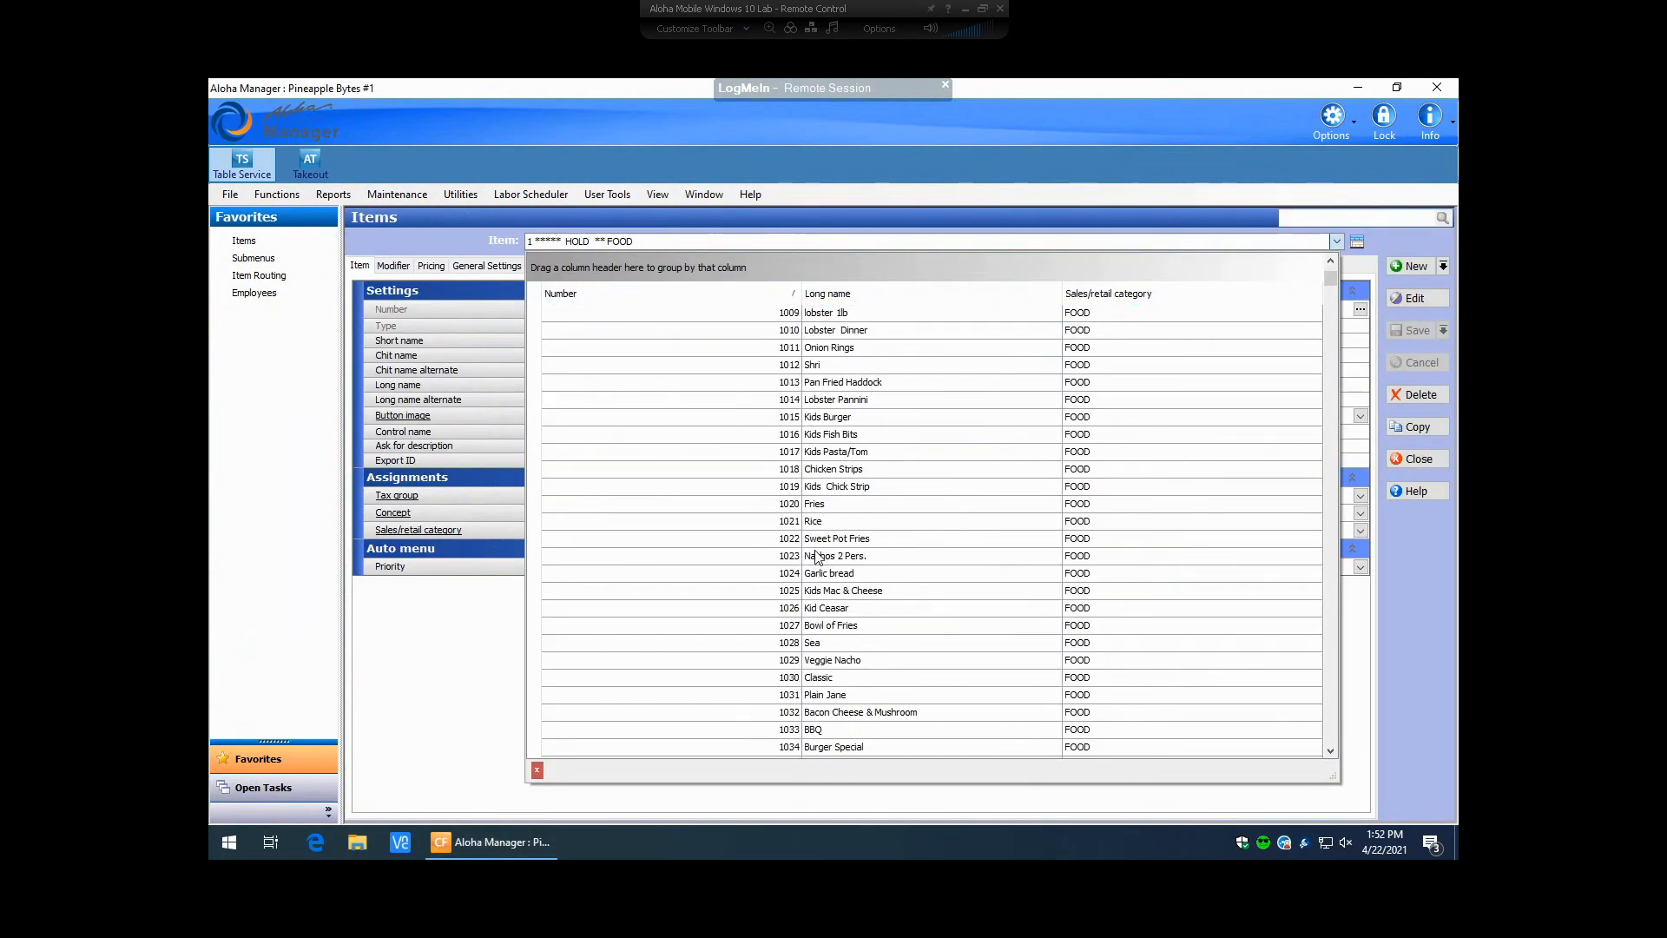
scroll(850, 573, "down", 10)
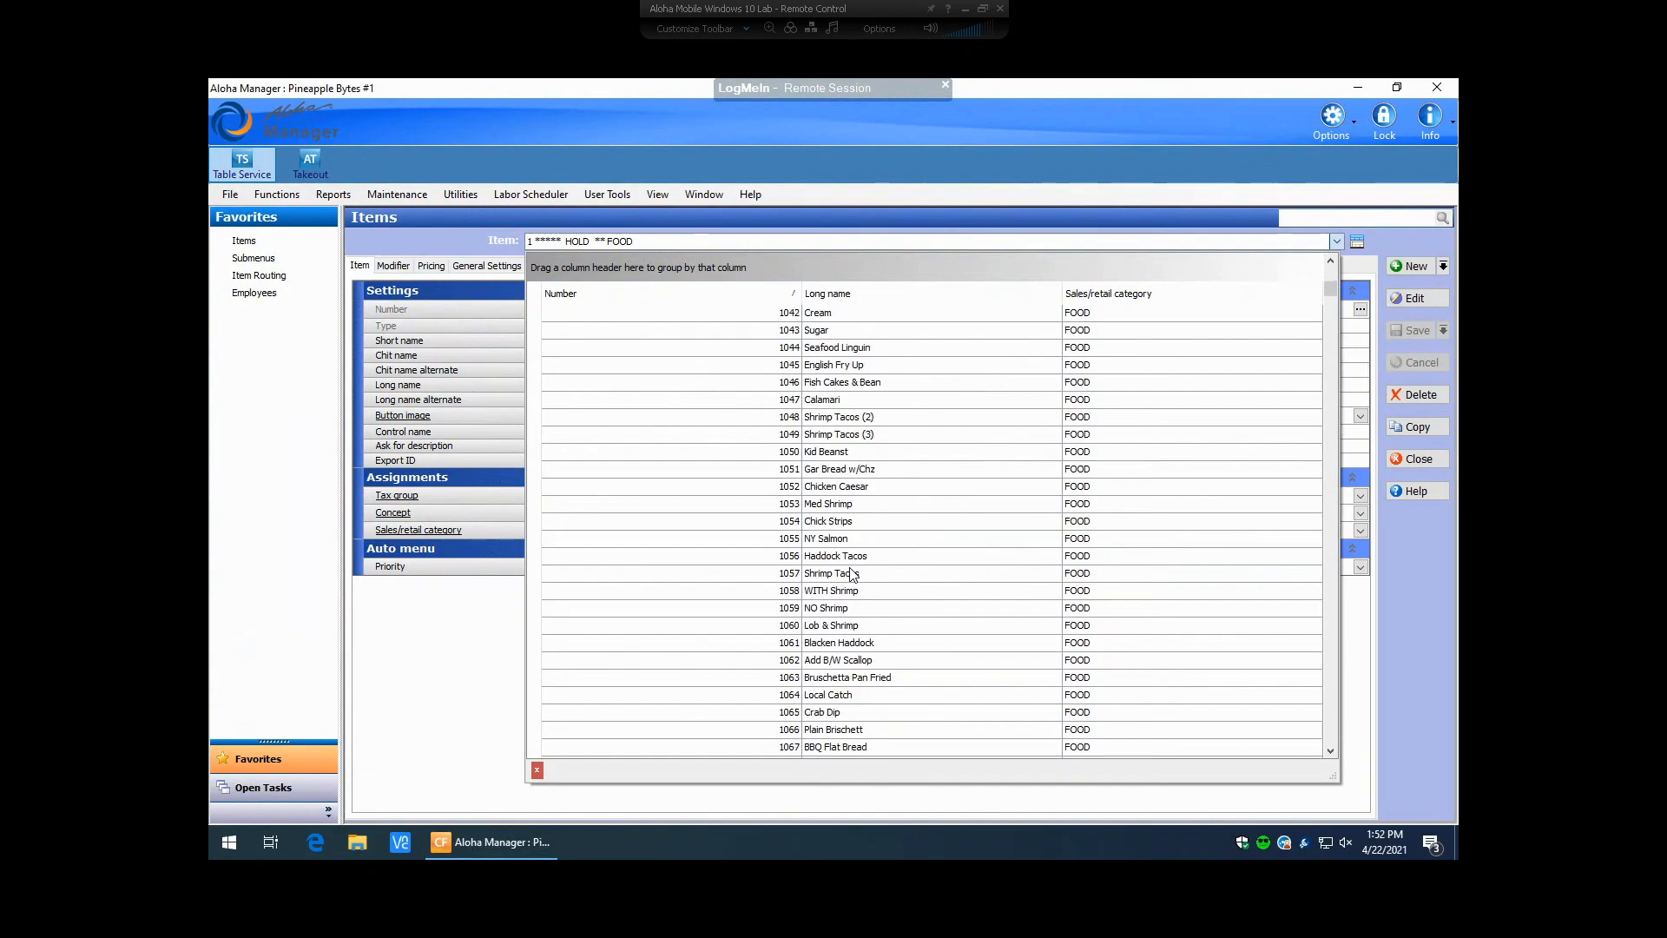
scroll(849, 573, "down", 10)
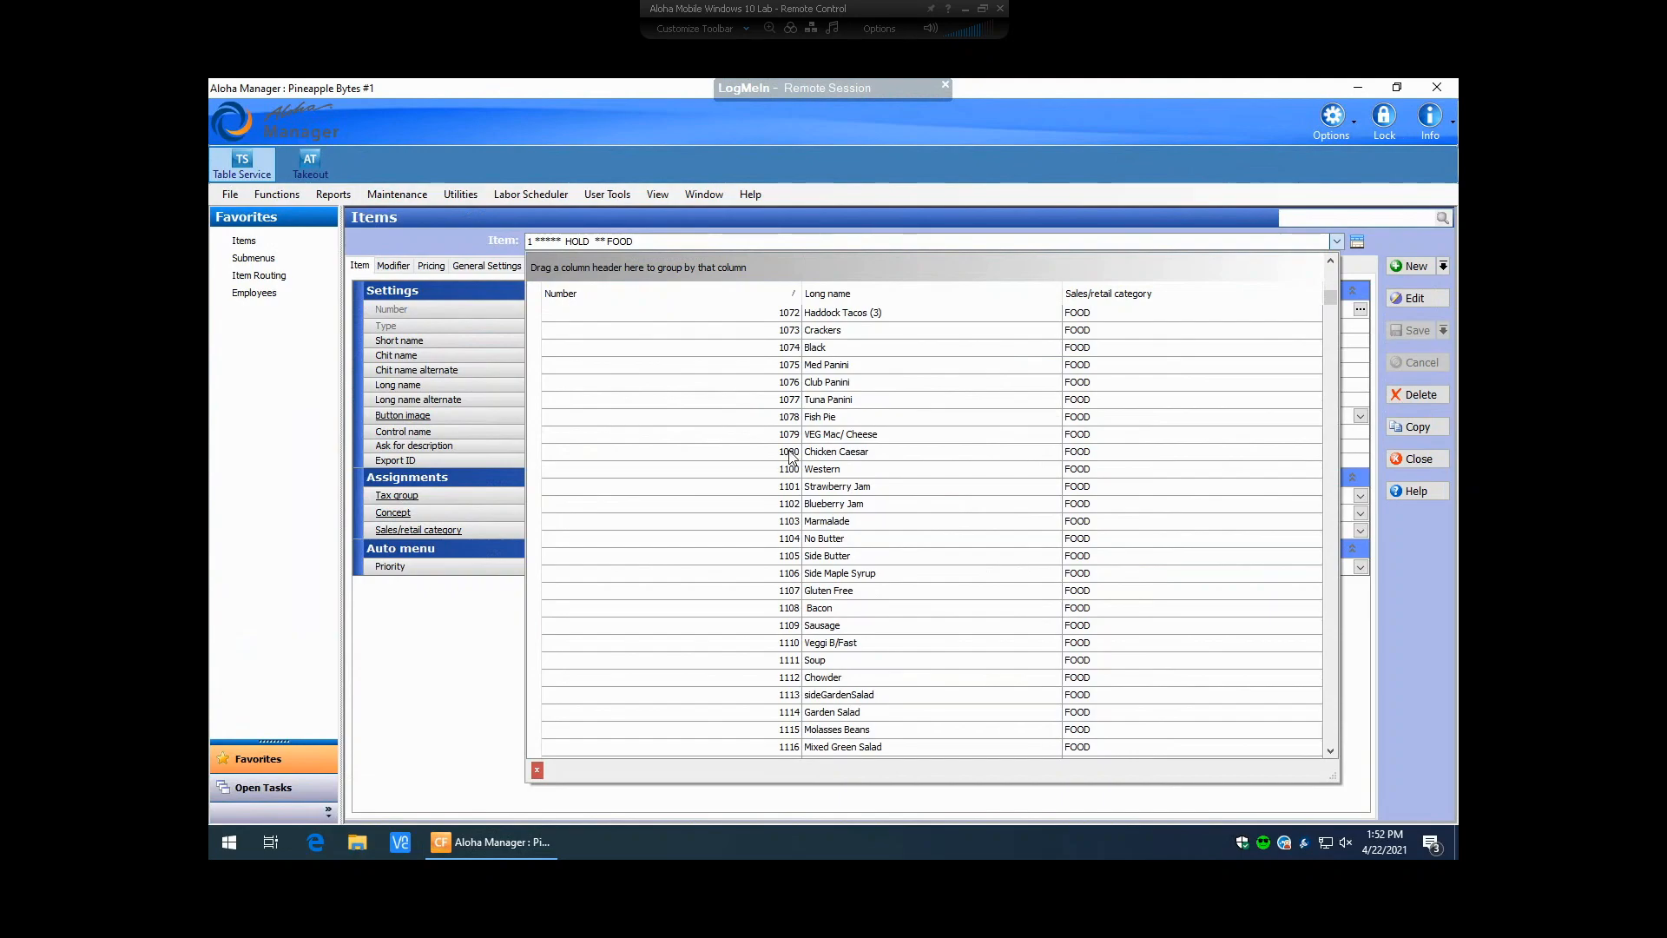
left_click(453, 630)
Step: Create a new item with the short name Test Item
left_click(1425, 264)
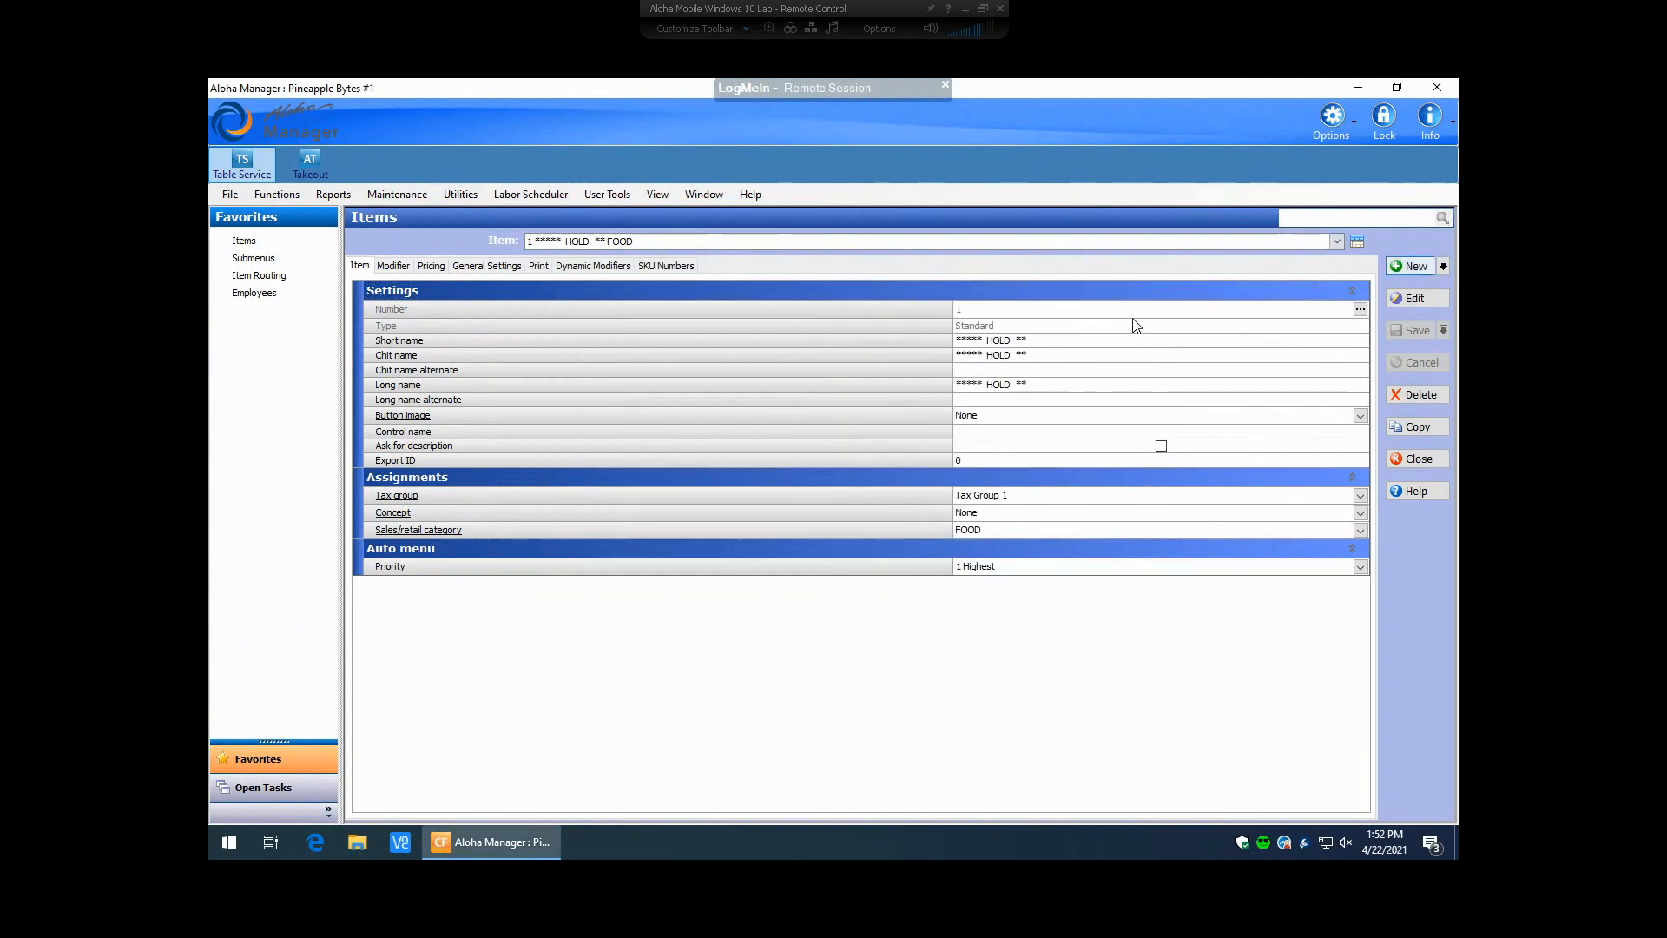
left_click(976, 343)
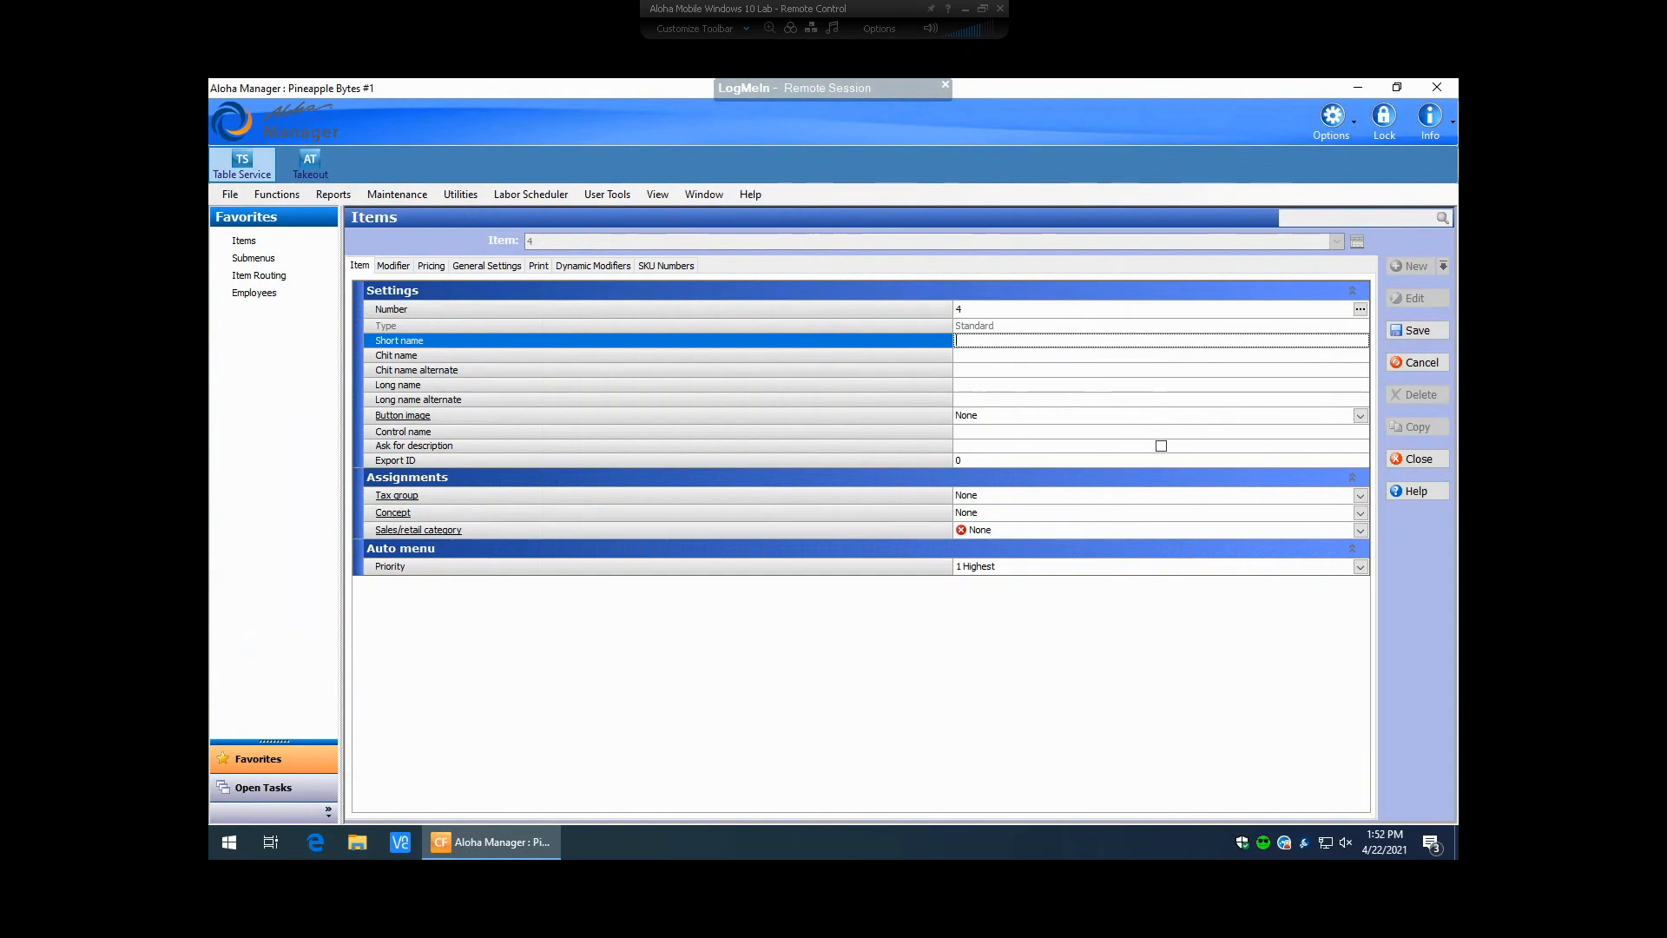
type("Test Item")
left_click(969, 357)
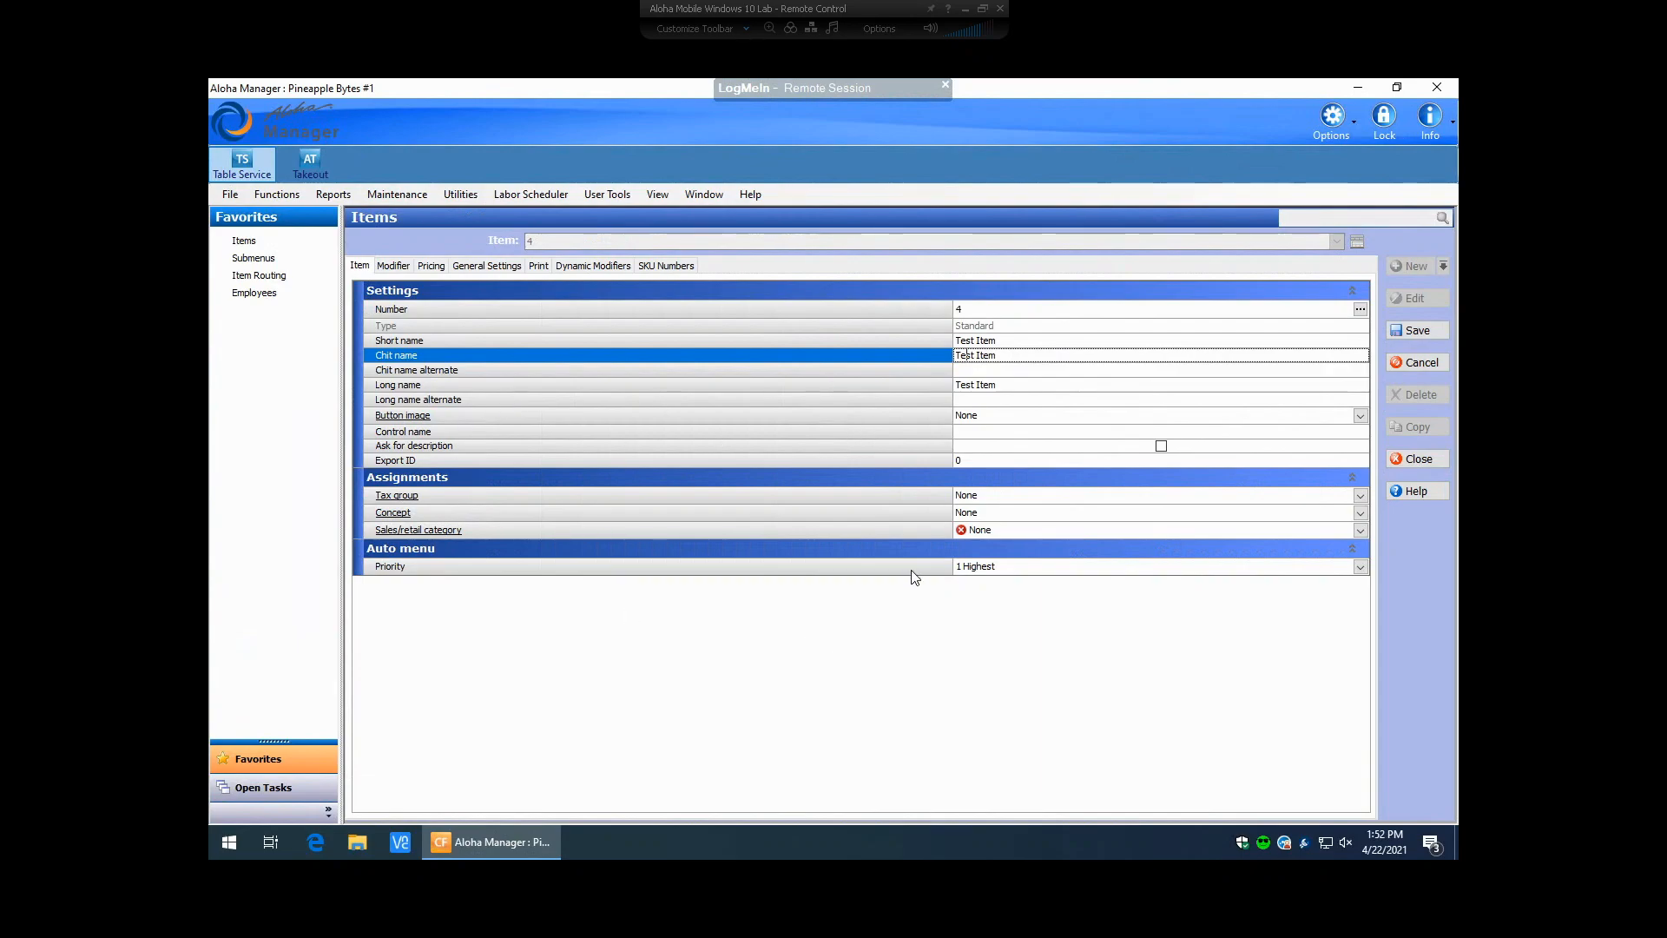
Step: Assign Test Item to the FOOD sales/retail category and Tax Group 1
left_click(1361, 532)
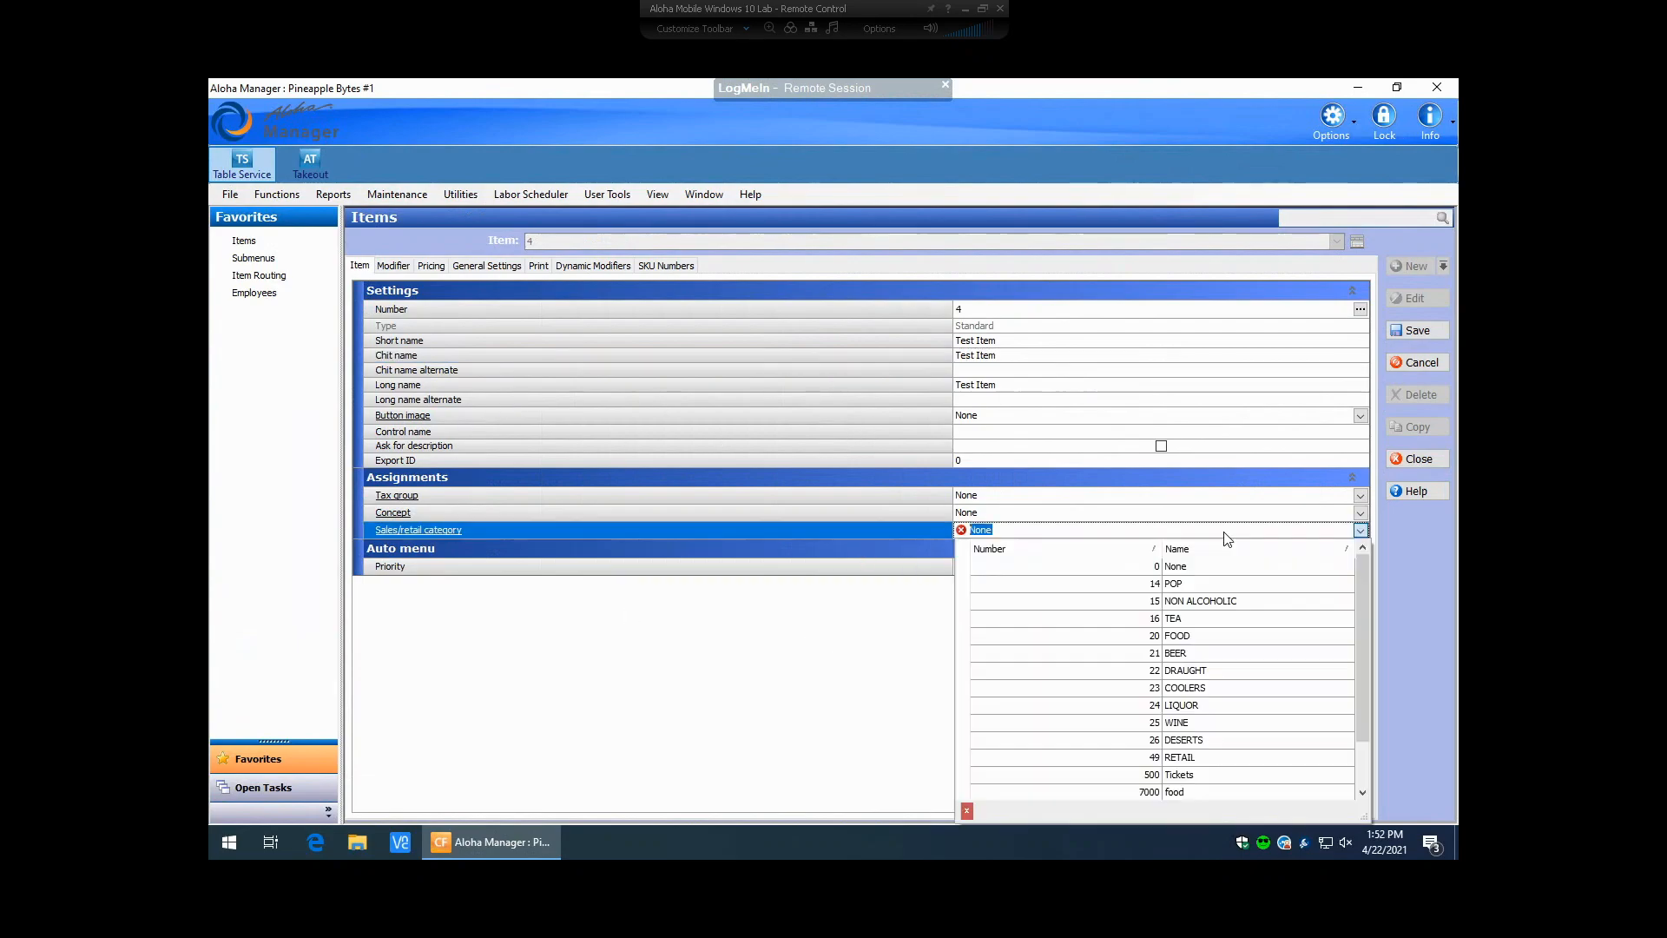
left_click(1216, 636)
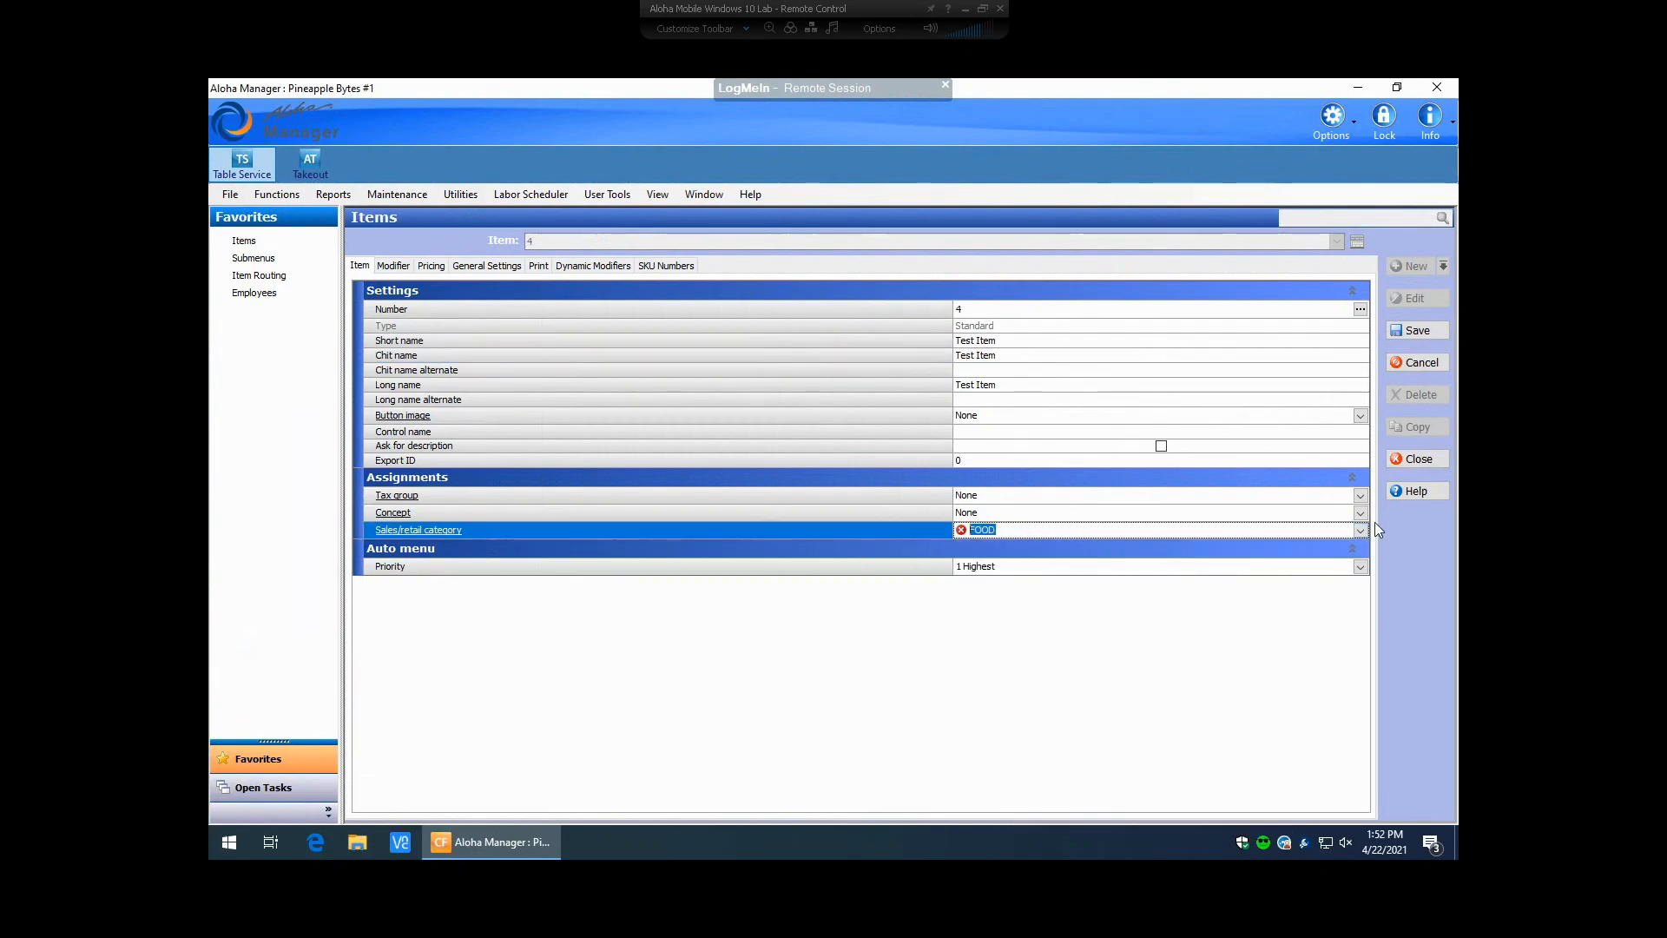
left_click(1360, 497)
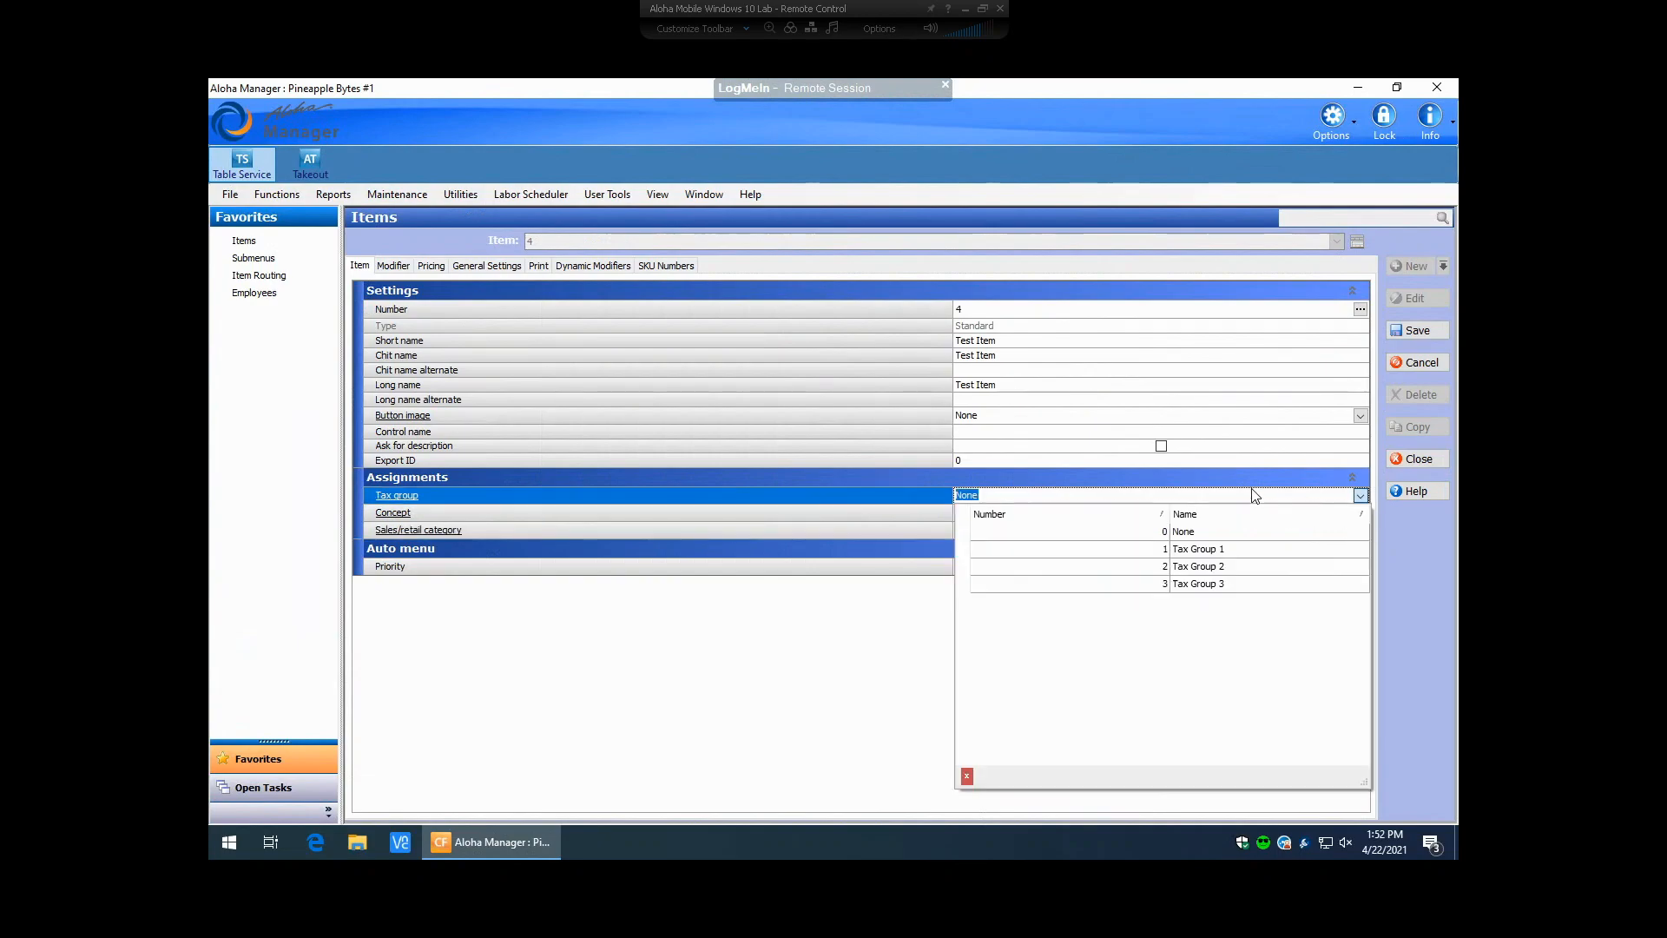
left_click(1207, 549)
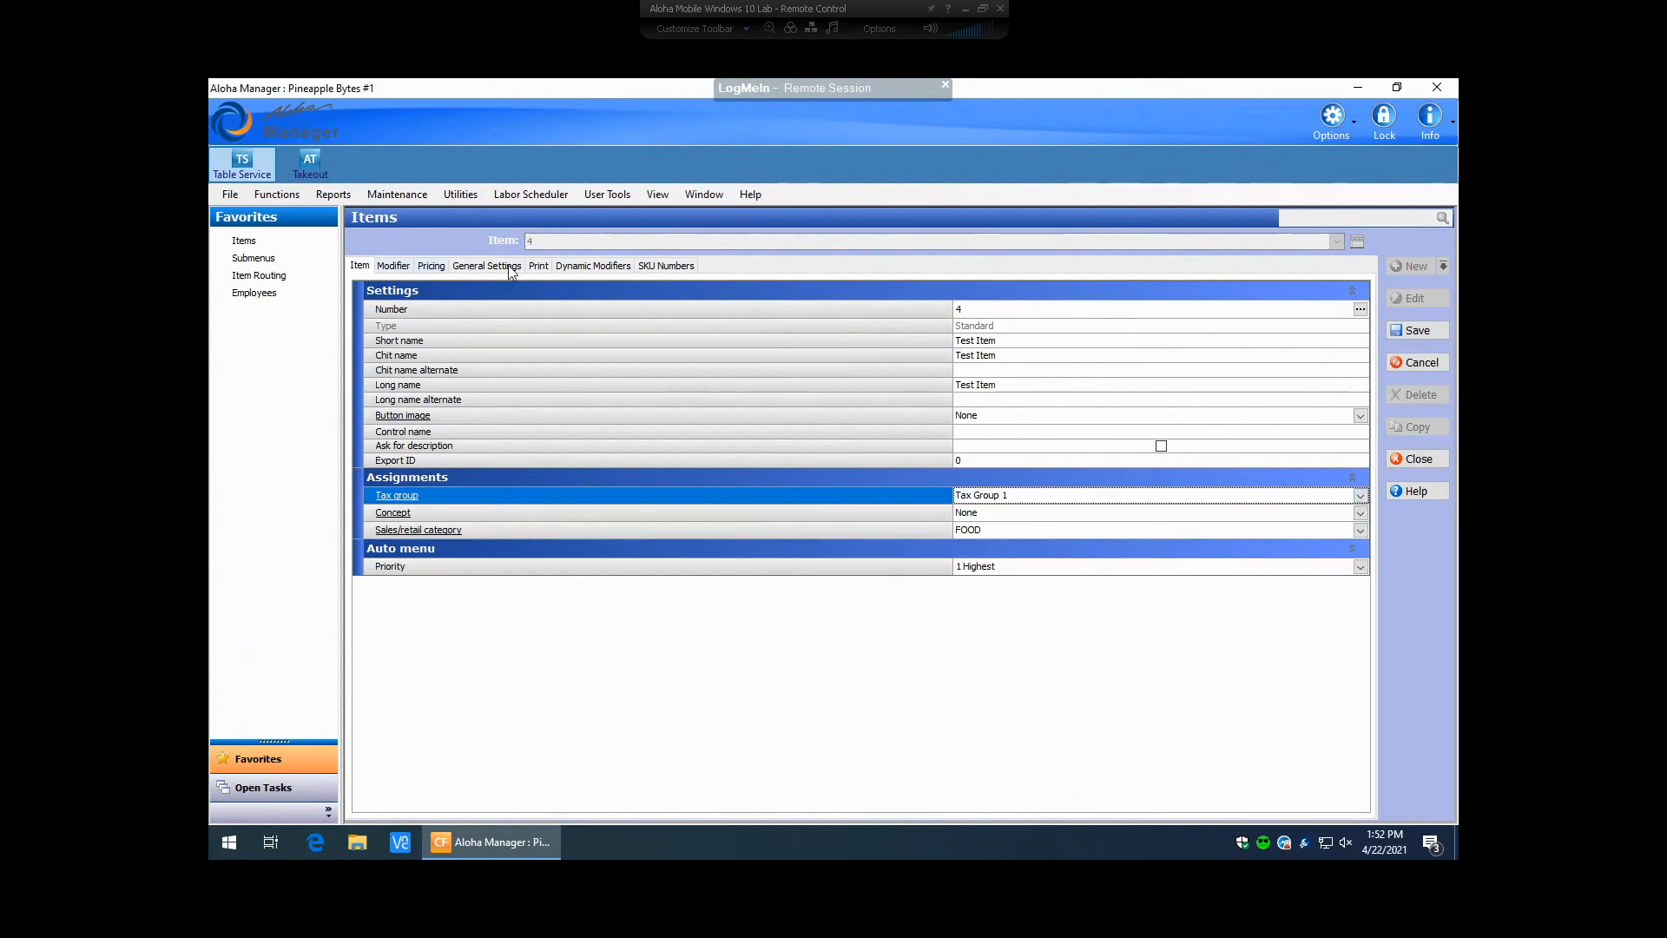
Step: Set Test Item's default price to 1.99, save the item with a real-time update, and return to its main settings
left_click(431, 266)
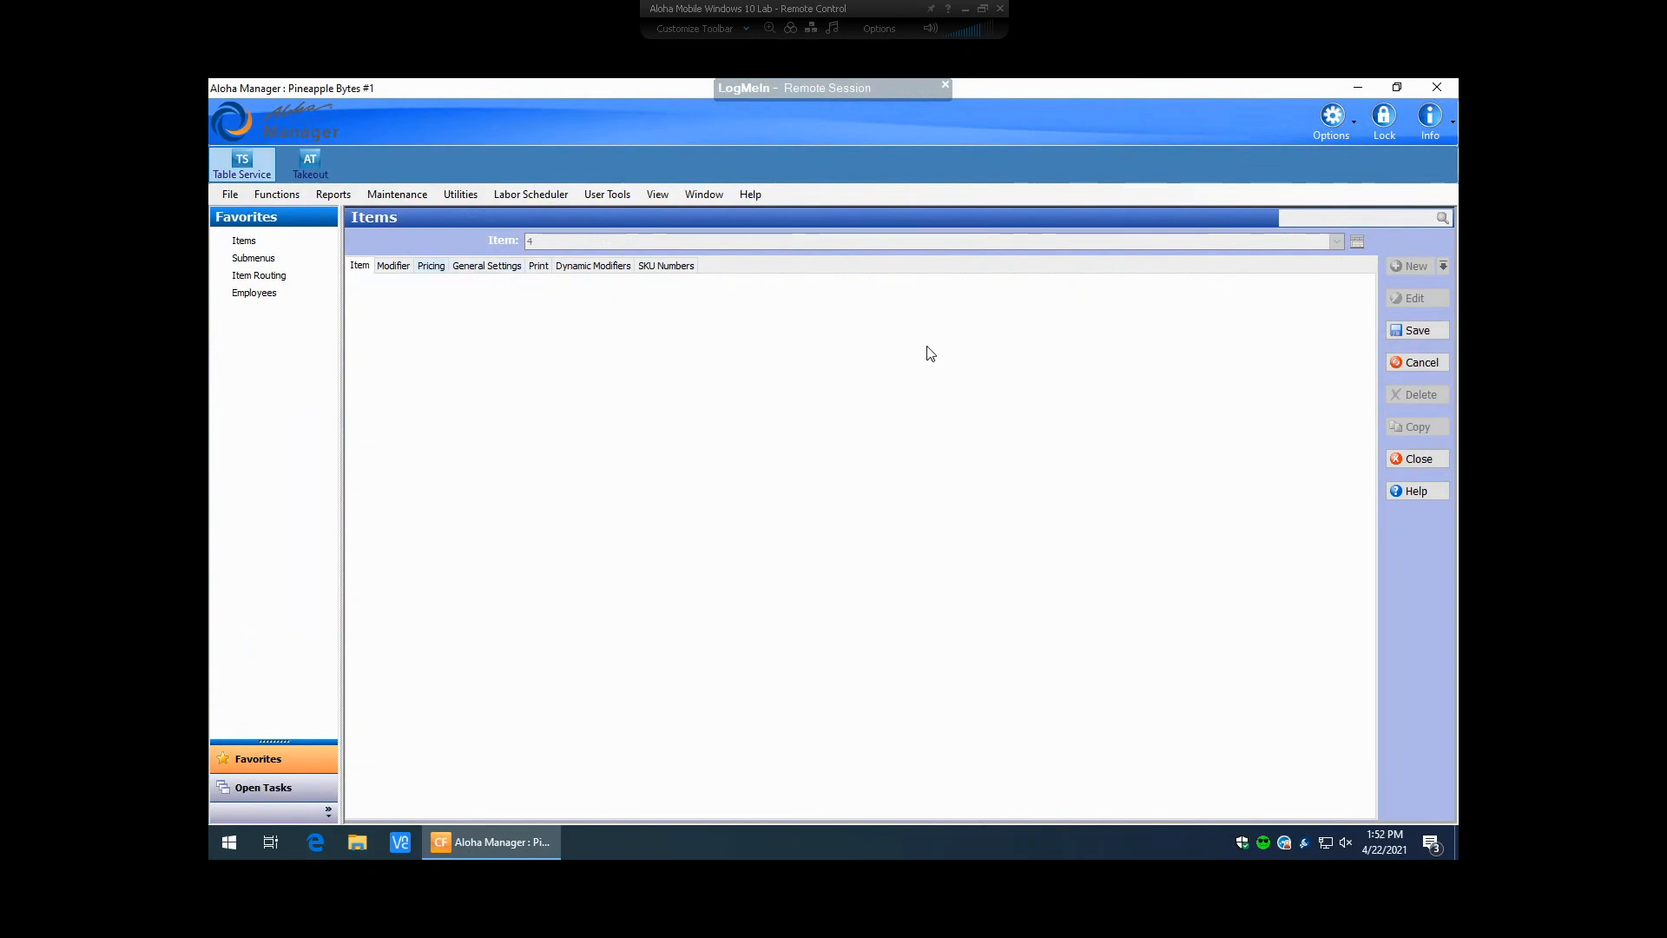
left_click(985, 371)
type("1.99")
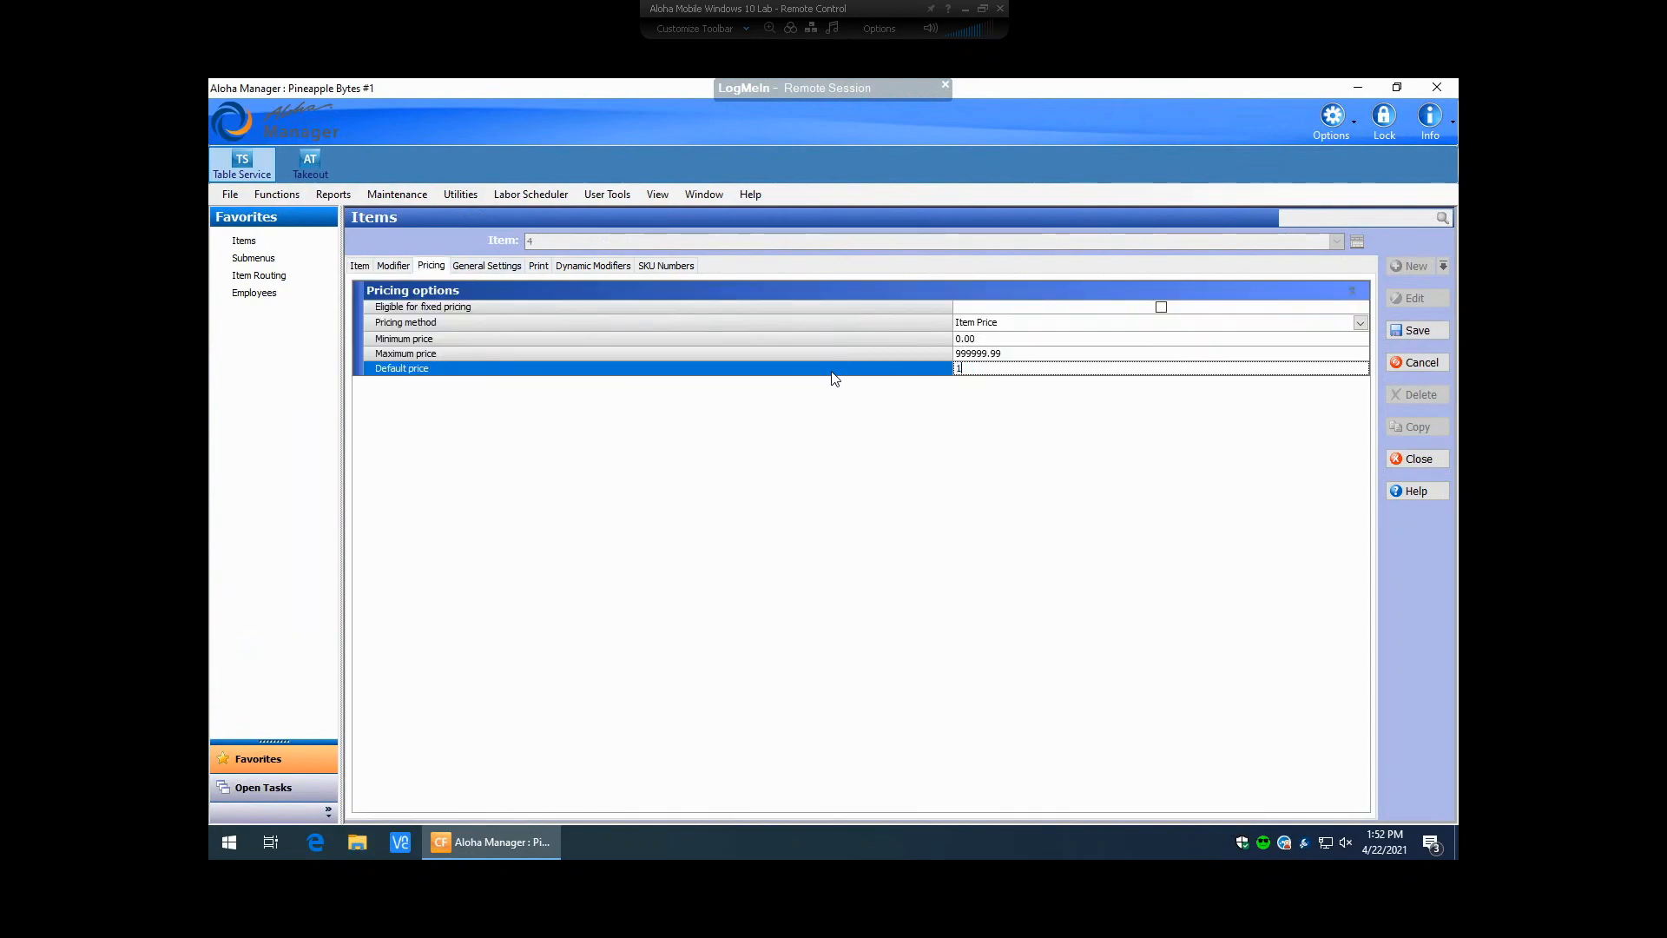
left_click(1429, 330)
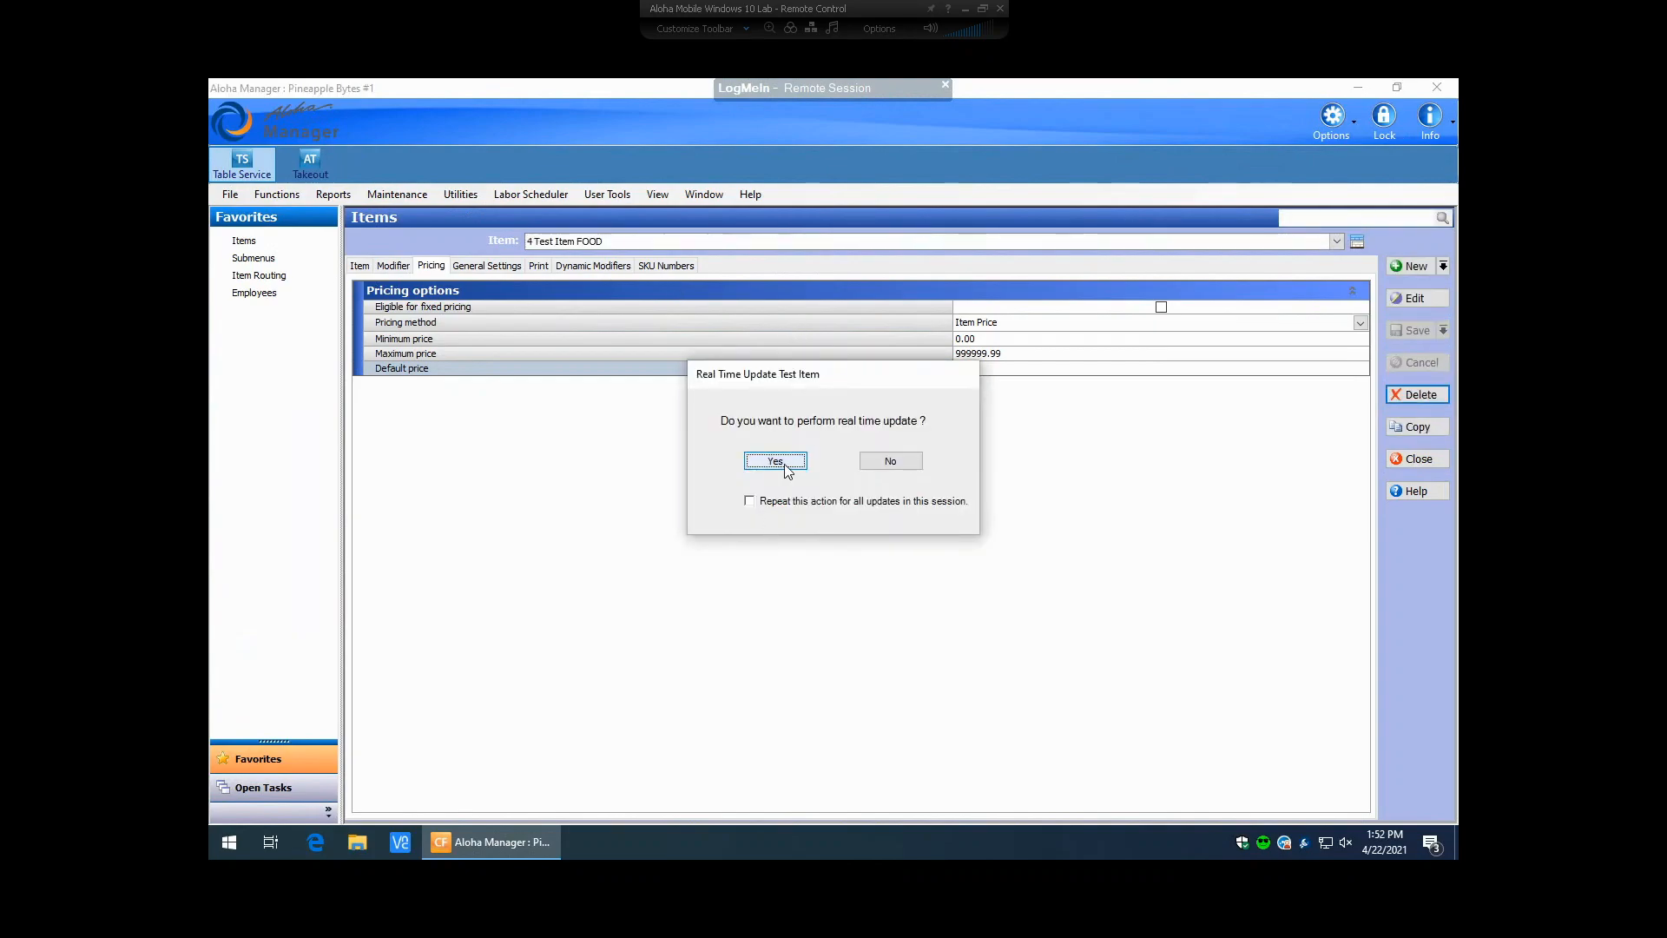
left_click(775, 461)
left_click(359, 266)
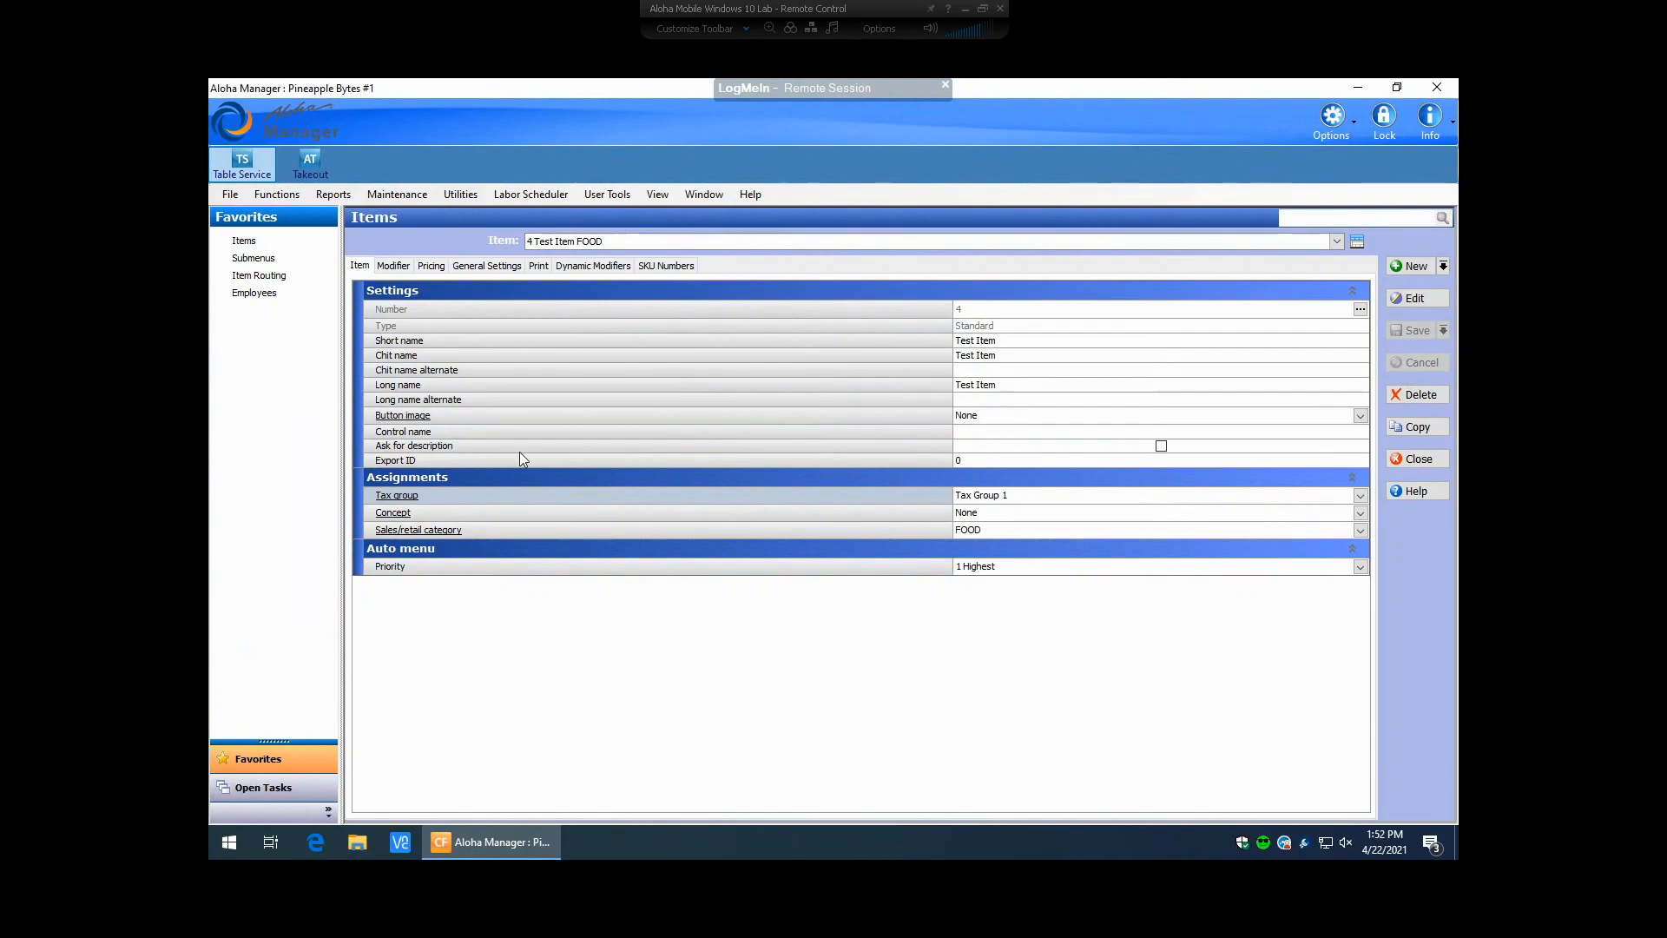
Step: Open the All Items category from the Online 15% comp's eligible items, add Test Item to its included items, and save the category
left_click(259, 786)
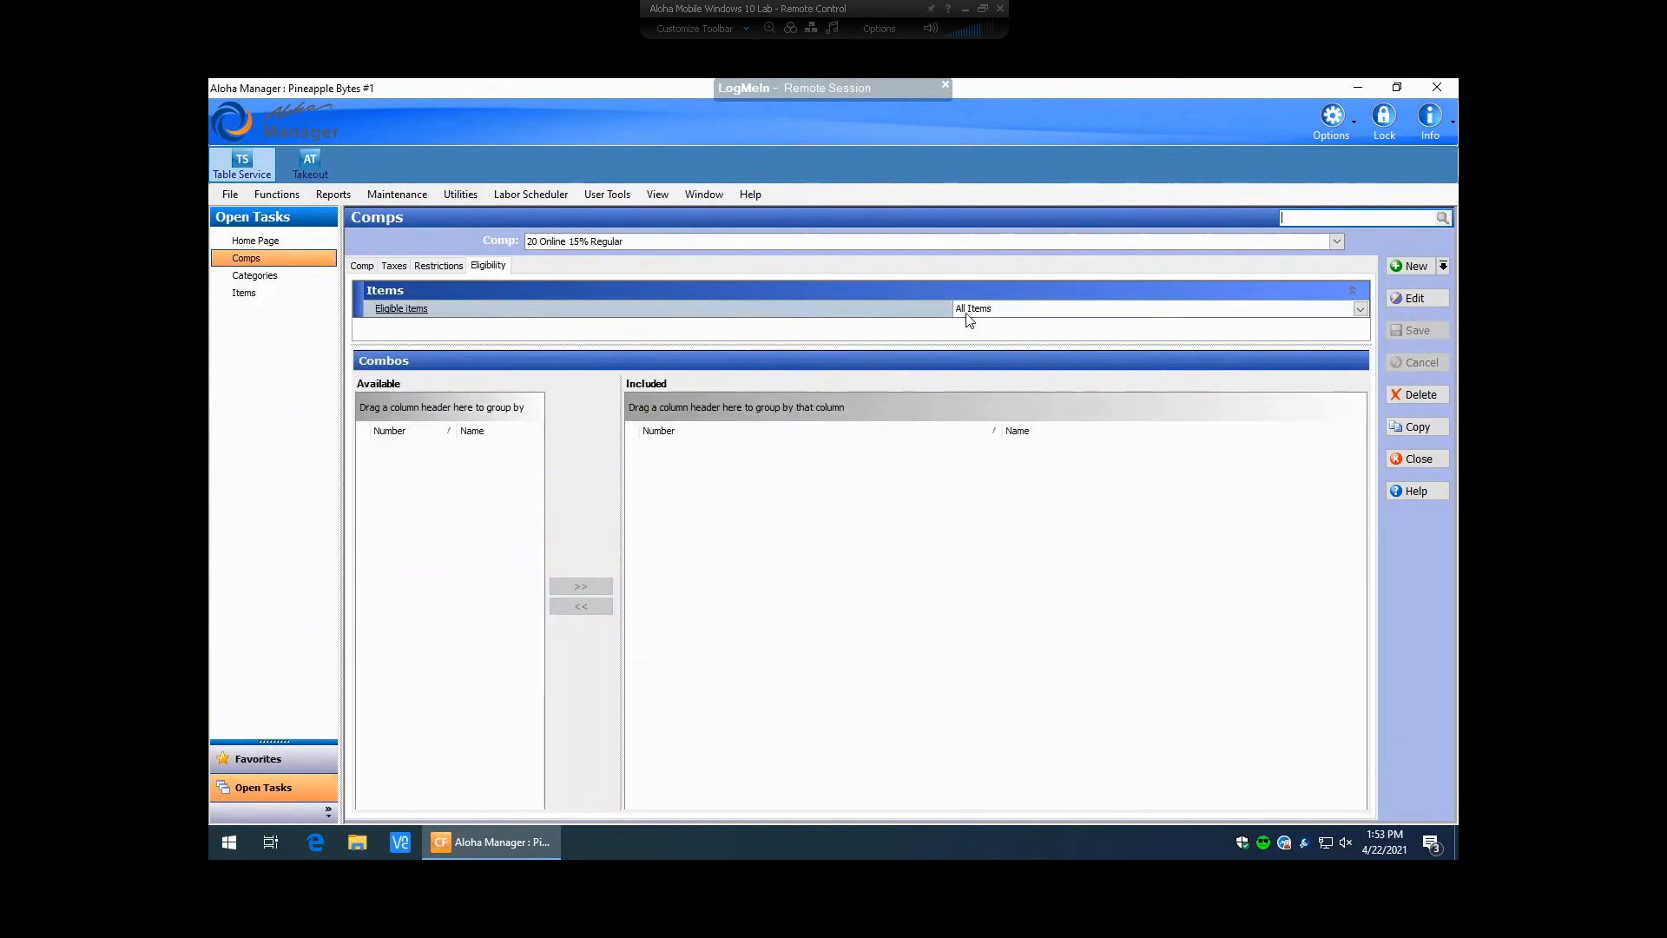
left_click(422, 312)
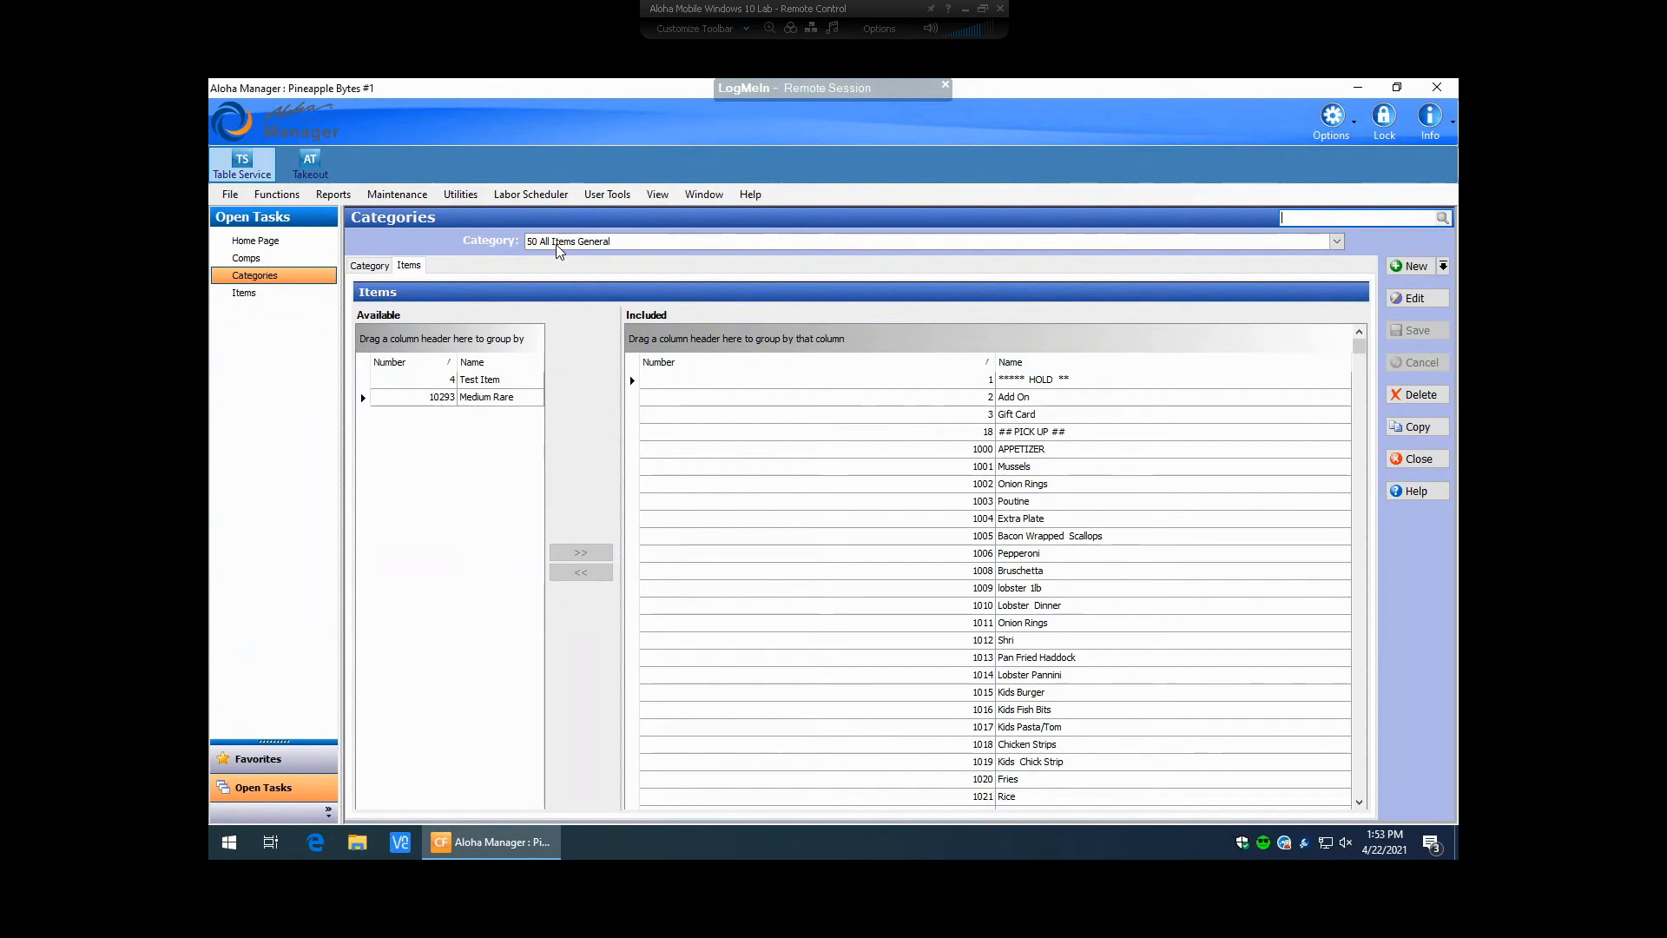
left_click(488, 387)
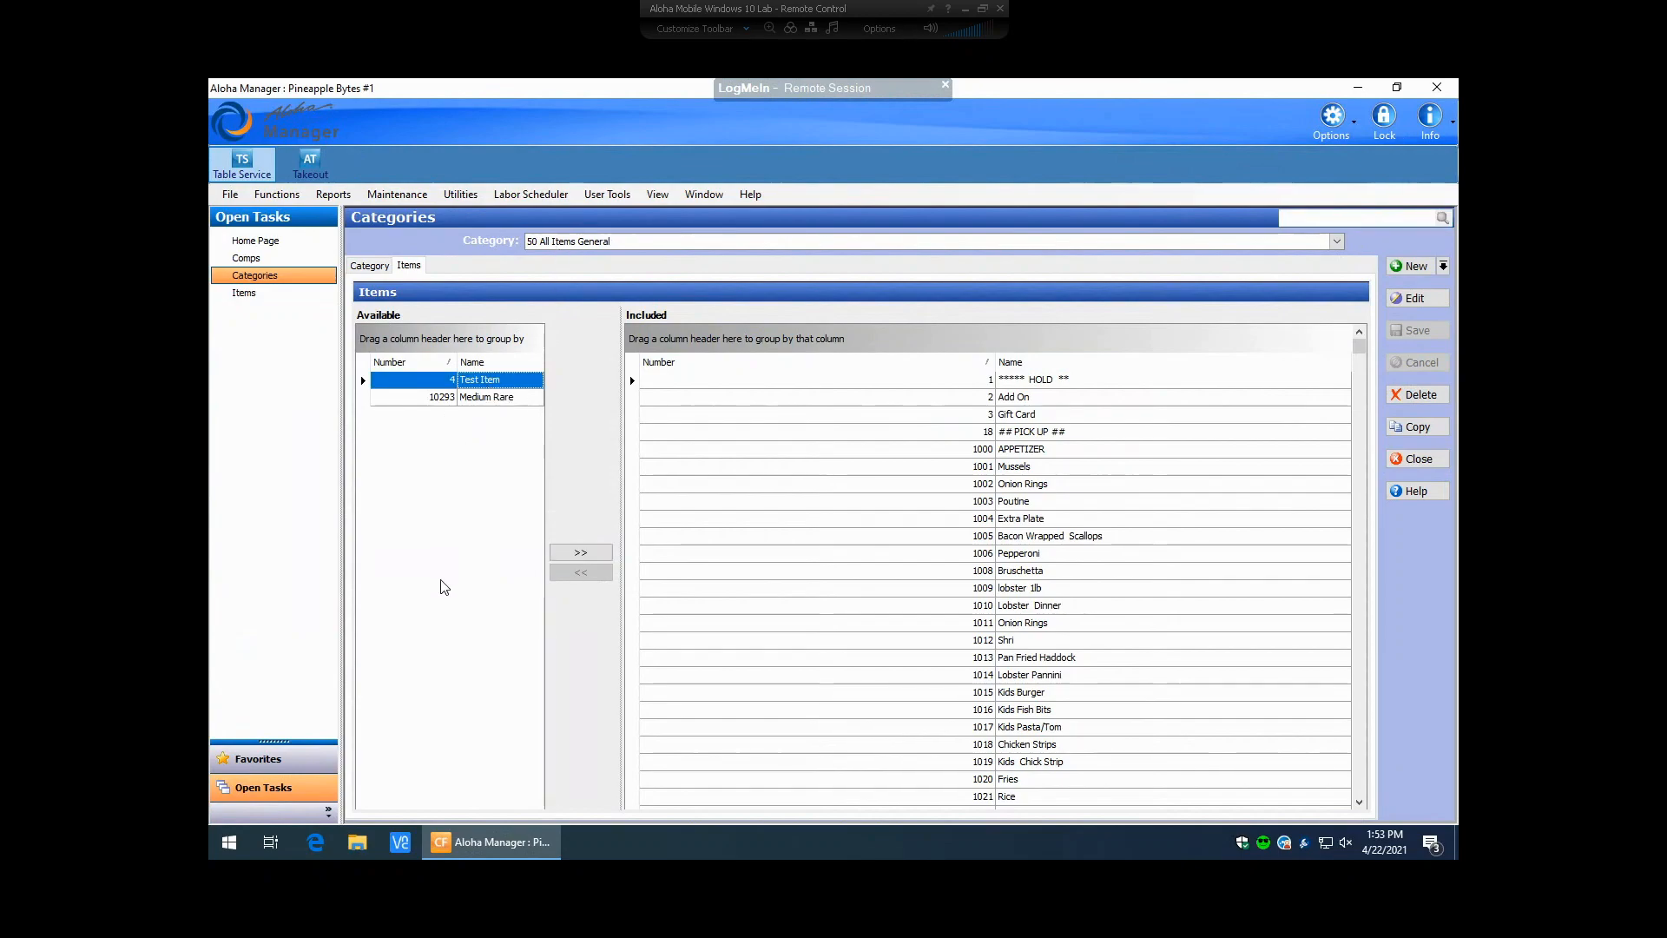
left_click(579, 554)
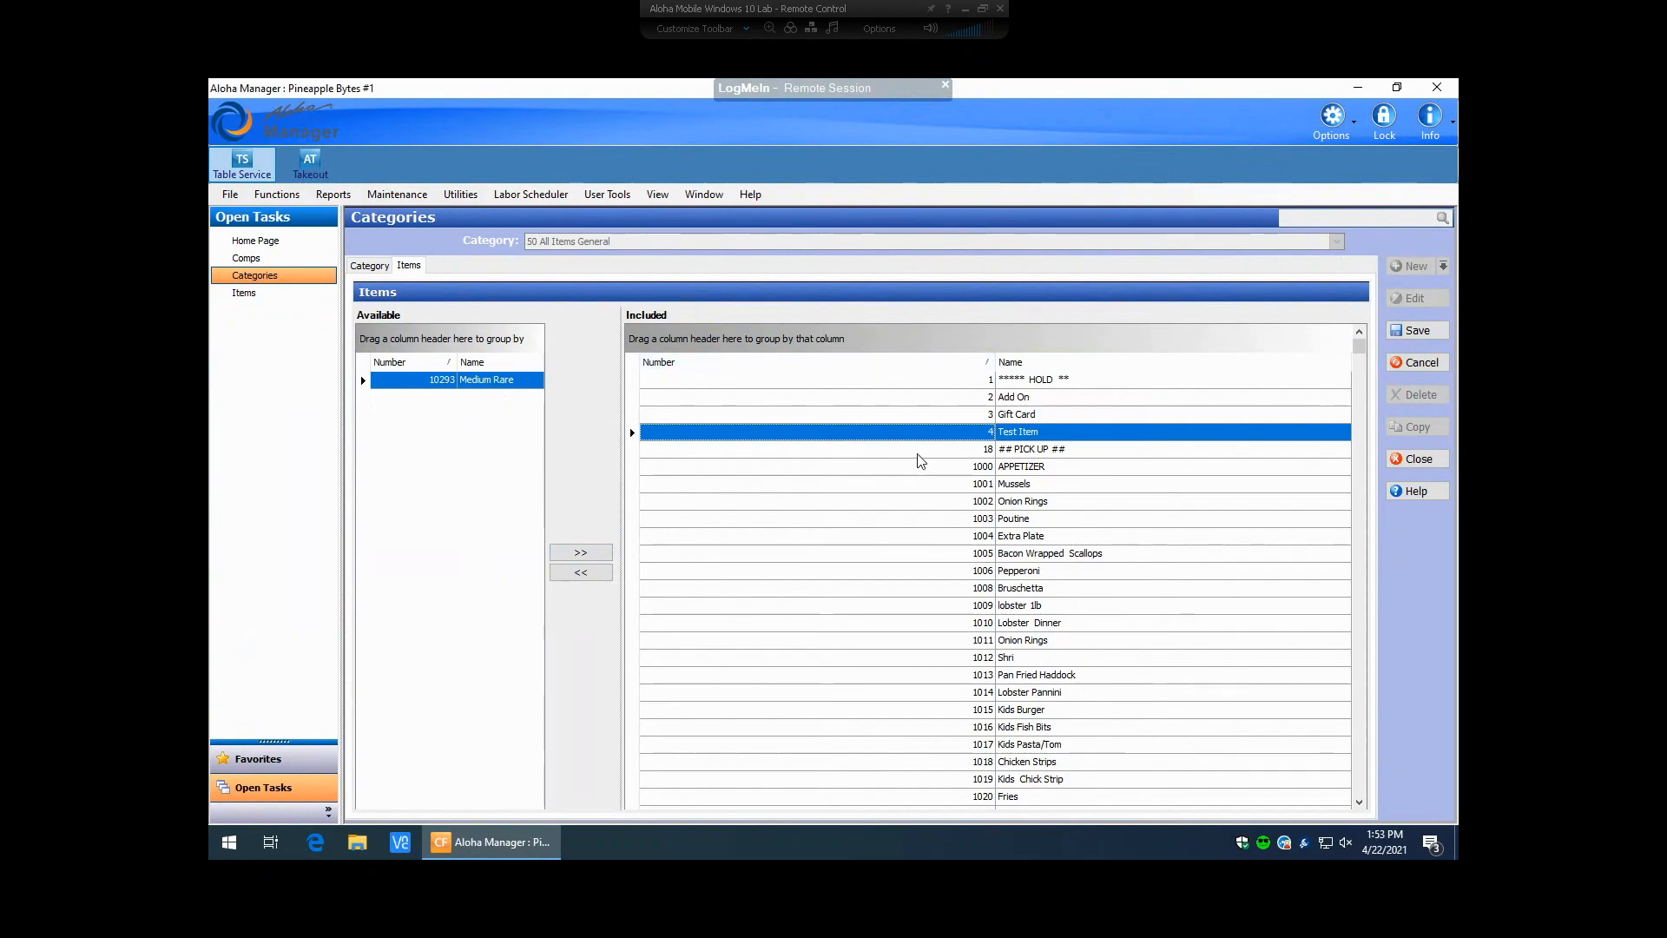
left_click(1416, 332)
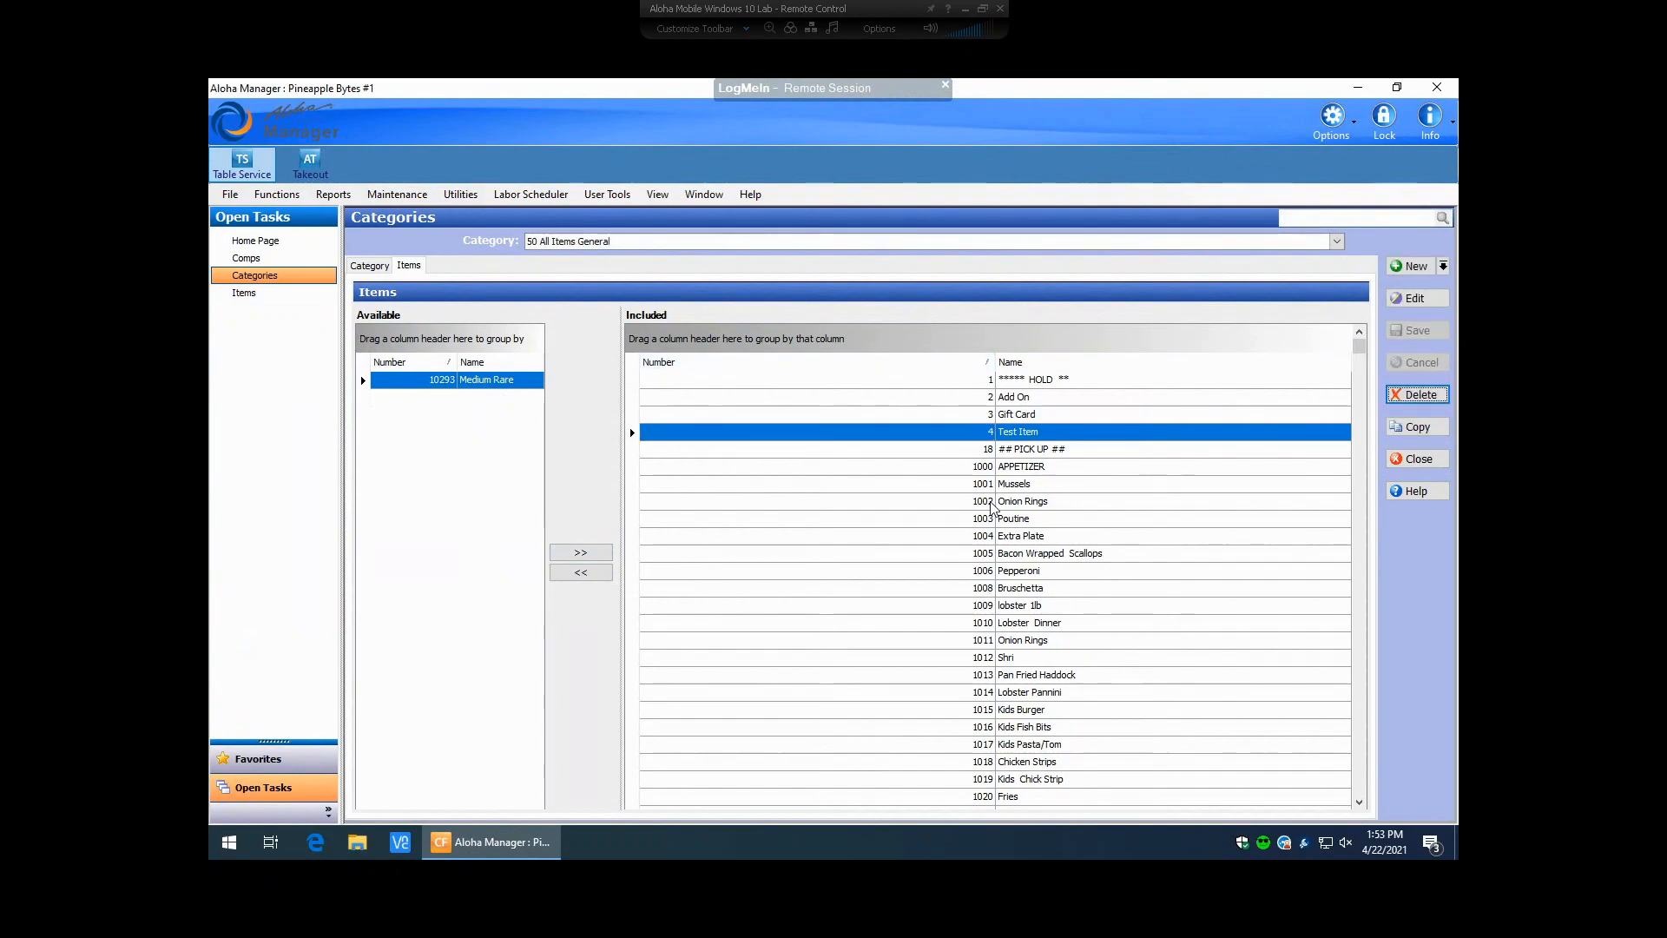